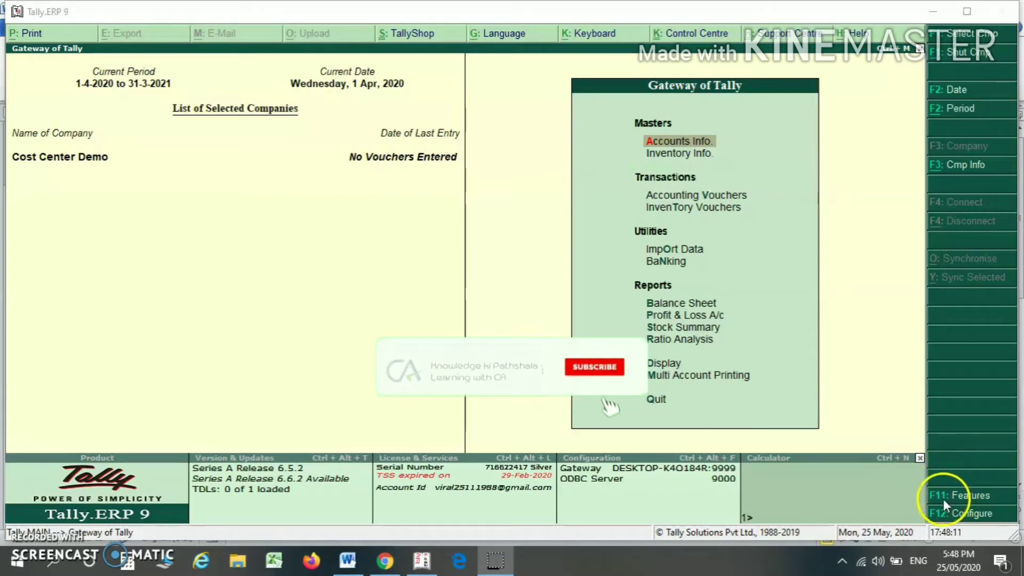
Set Maintain accounts only to Yes in the company's accounting features and accept the settings.
{"action": "left_click", "coordinate": [962, 497]}
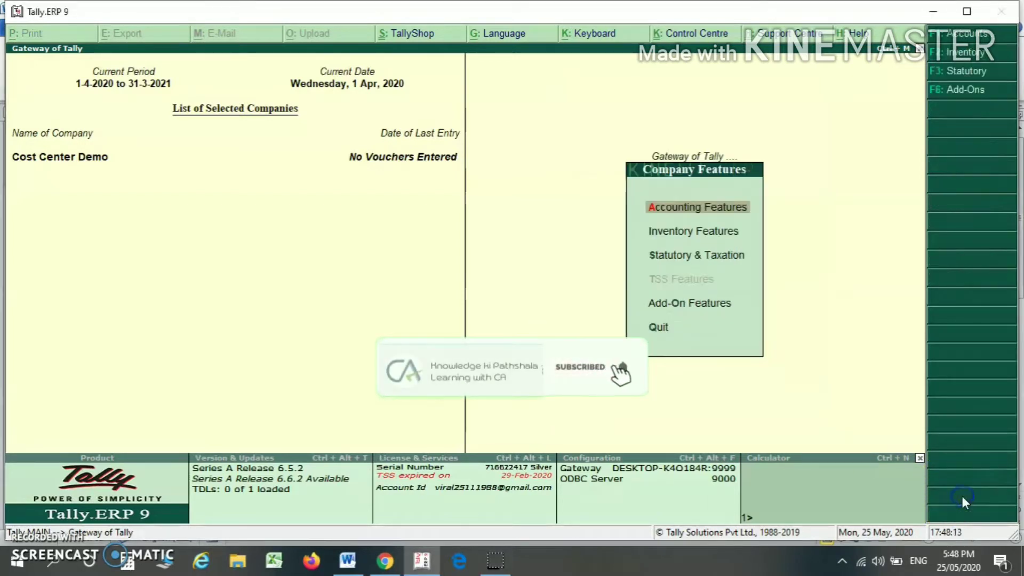
{"action": "left_click", "coordinate": [669, 210]}
{"action": "key", "text": "Return"}
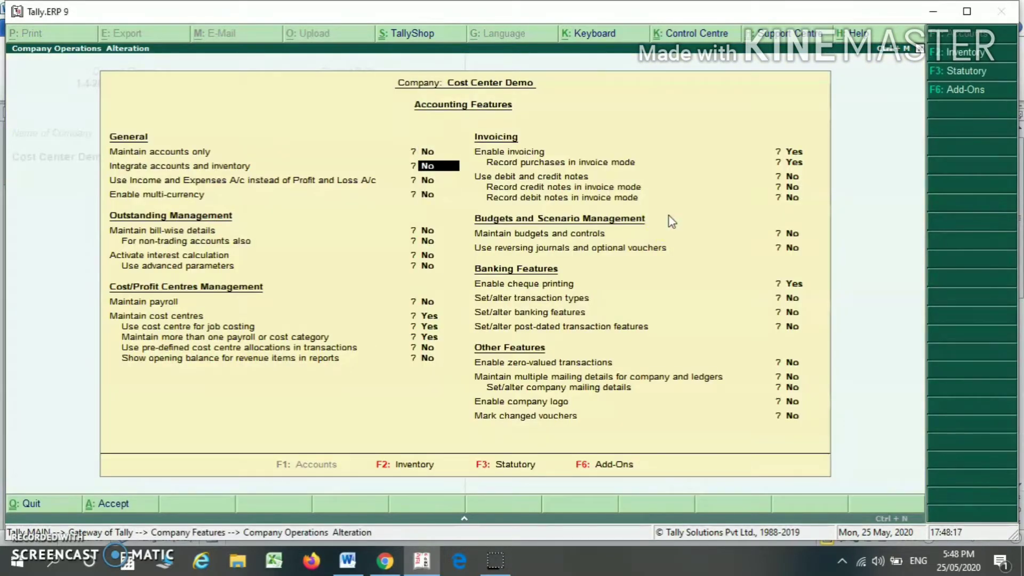
{"action": "key", "text": "Up"}
{"action": "key", "text": "y"}
{"action": "key", "text": "Return"}
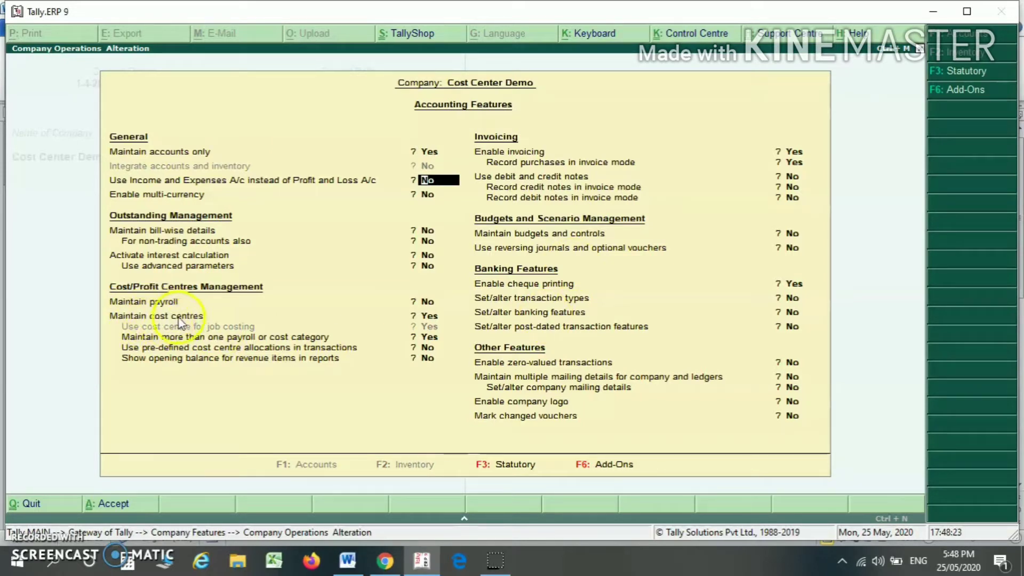
{"action": "double_click", "coordinate": [426, 304]}
{"action": "left_click", "coordinate": [426, 303]}
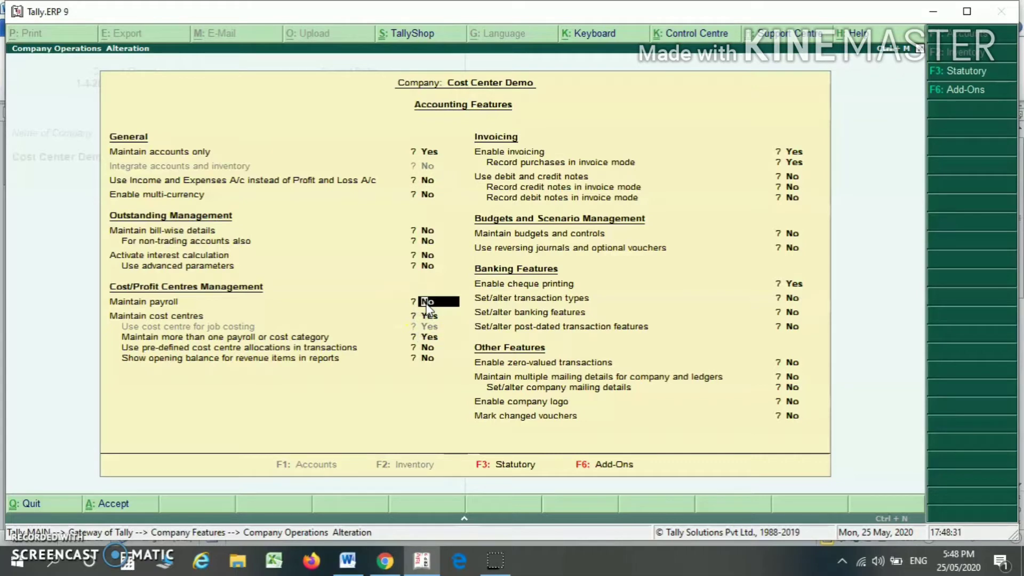
{"action": "left_click", "coordinate": [427, 303]}
{"action": "key", "text": "ctrl+a"}
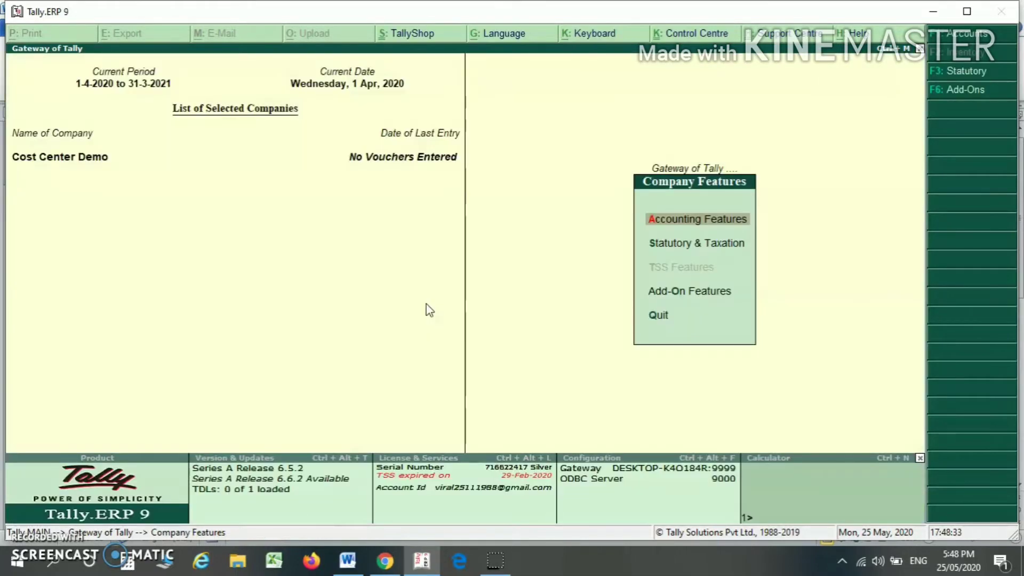
{"action": "key", "text": "Escape"}
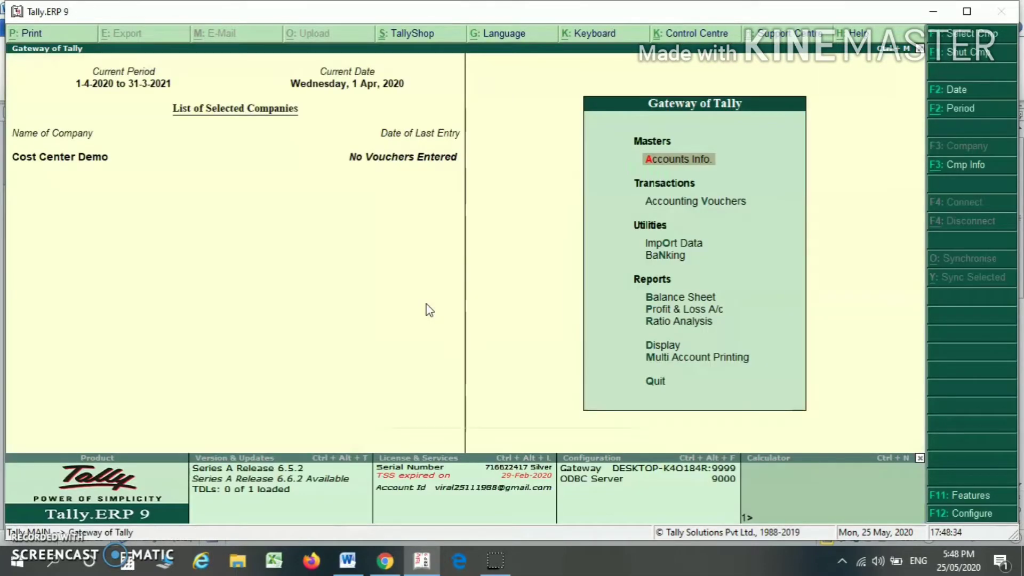
{"action": "left_click", "coordinate": [699, 159]}
{"action": "key", "text": "Down"}
{"action": "key", "text": "Down"}
{"action": "key", "text": "Up"}
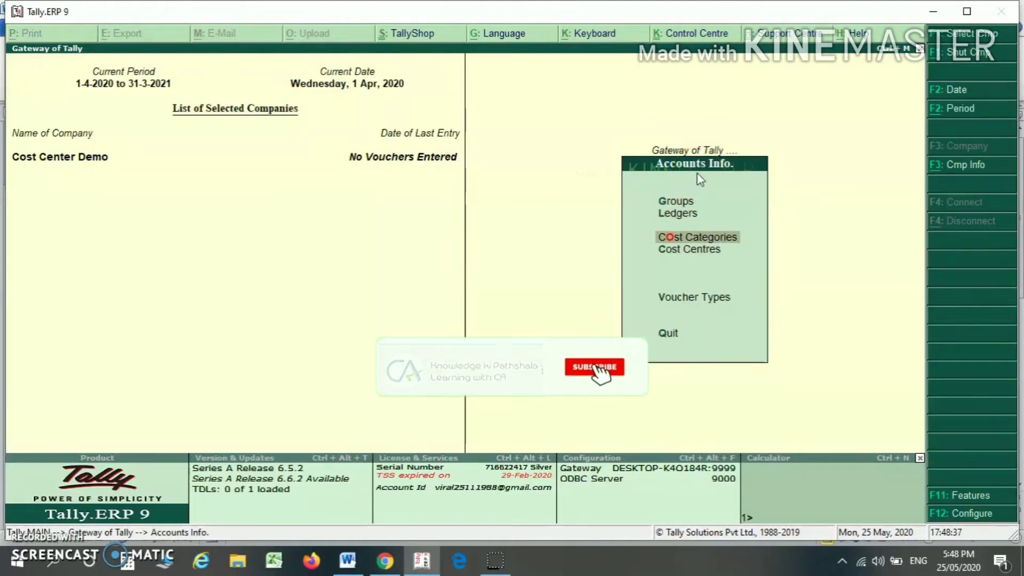
{"action": "key", "text": "Down"}
{"action": "key", "text": "Up"}
{"action": "key", "text": "Down"}
{"action": "key", "text": "Up"}
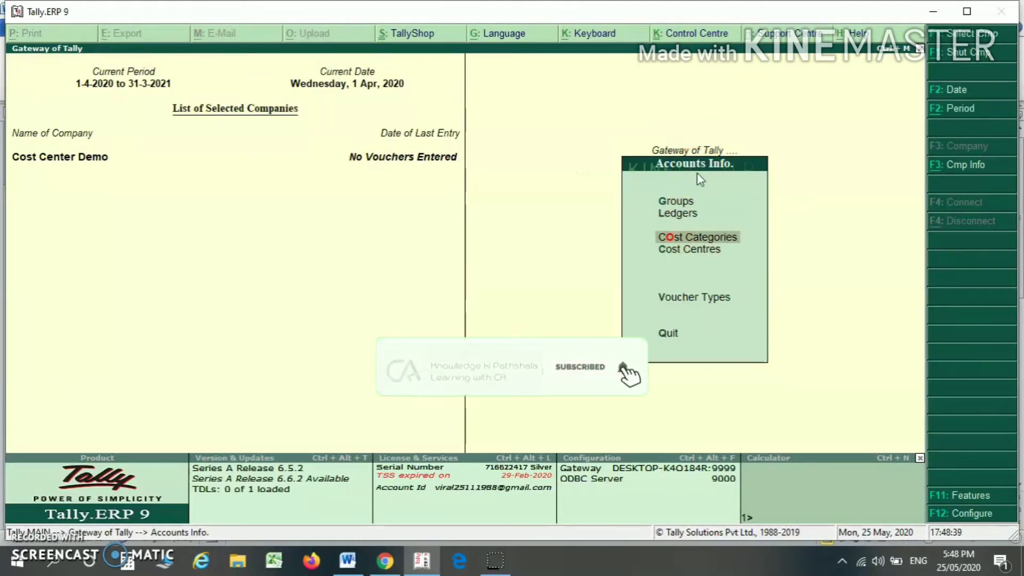
{"action": "key", "text": "Down"}
{"action": "key", "text": "Up"}
{"action": "key", "text": "Down"}
{"action": "key", "text": "Up"}
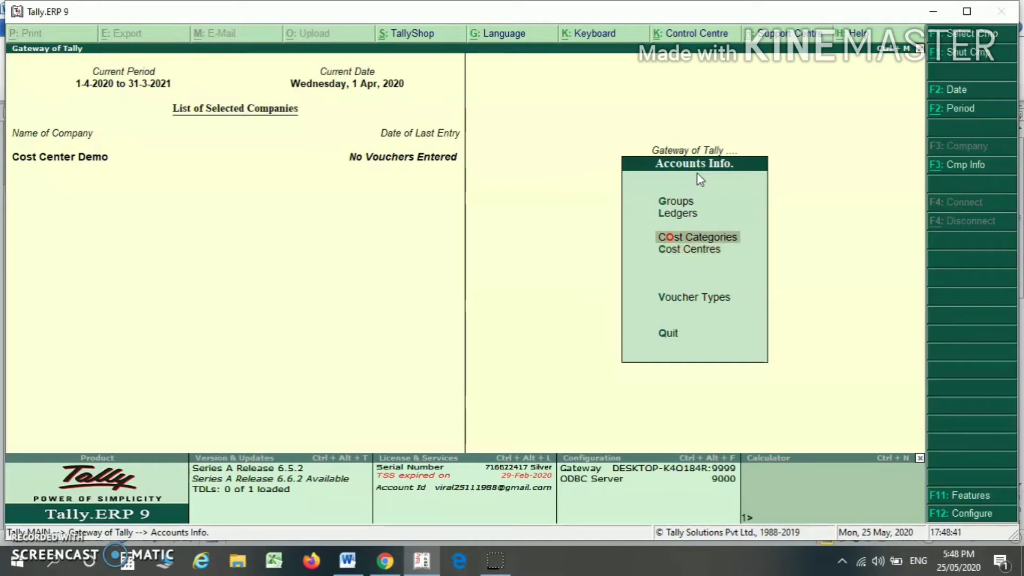
{"action": "key", "text": "Down"}
{"action": "key", "text": "Return"}
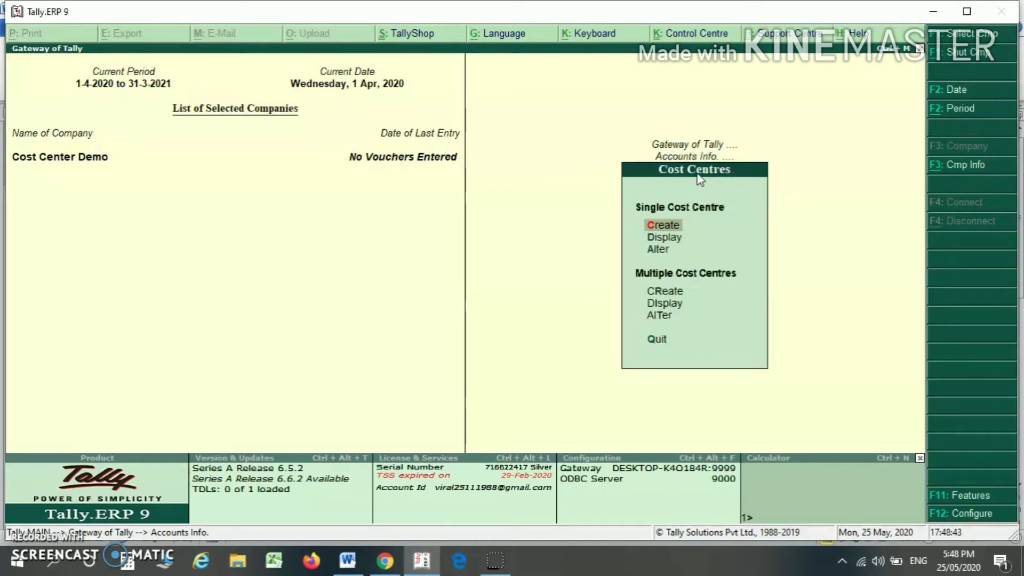
{"action": "key", "text": "Down"}
{"action": "key", "text": "Down"}
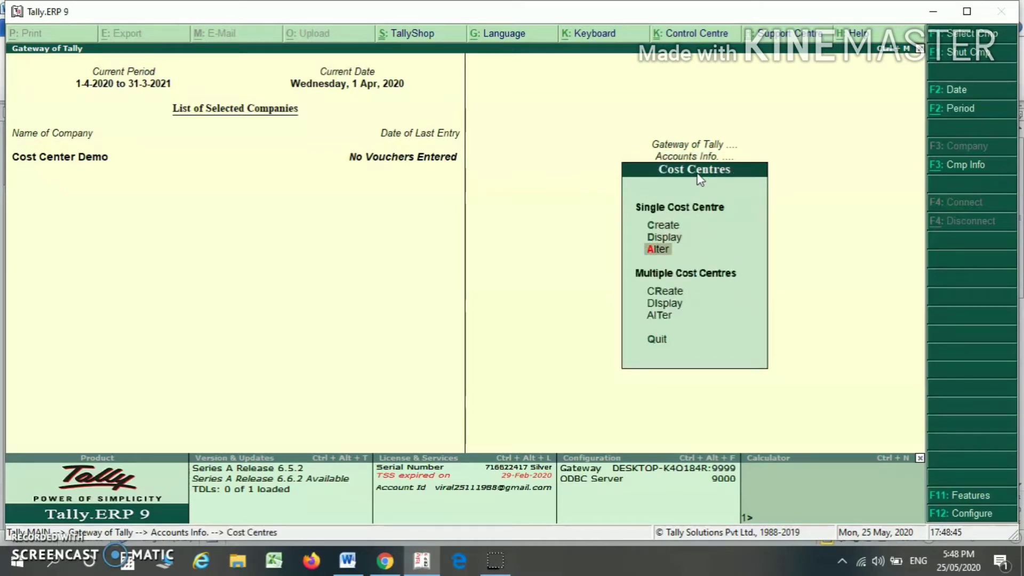
{"action": "key", "text": "Escape"}
{"action": "key", "text": "Escape"}
Open the Cost Centres options in the accounts masters.
{"action": "key", "text": "Return"}
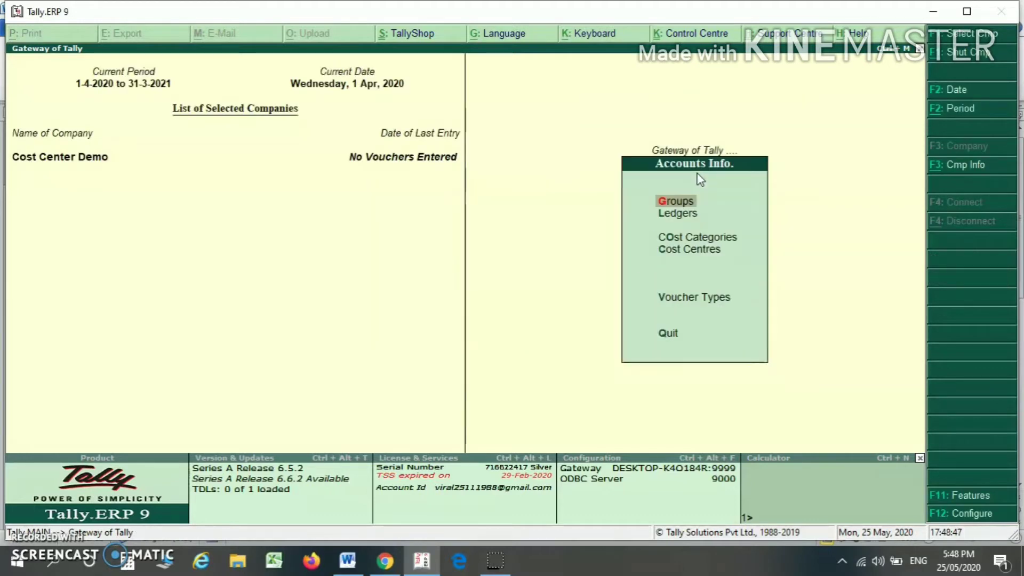
{"action": "key", "text": "Down"}
{"action": "key", "text": "Down"}
{"action": "key", "text": "Down"}
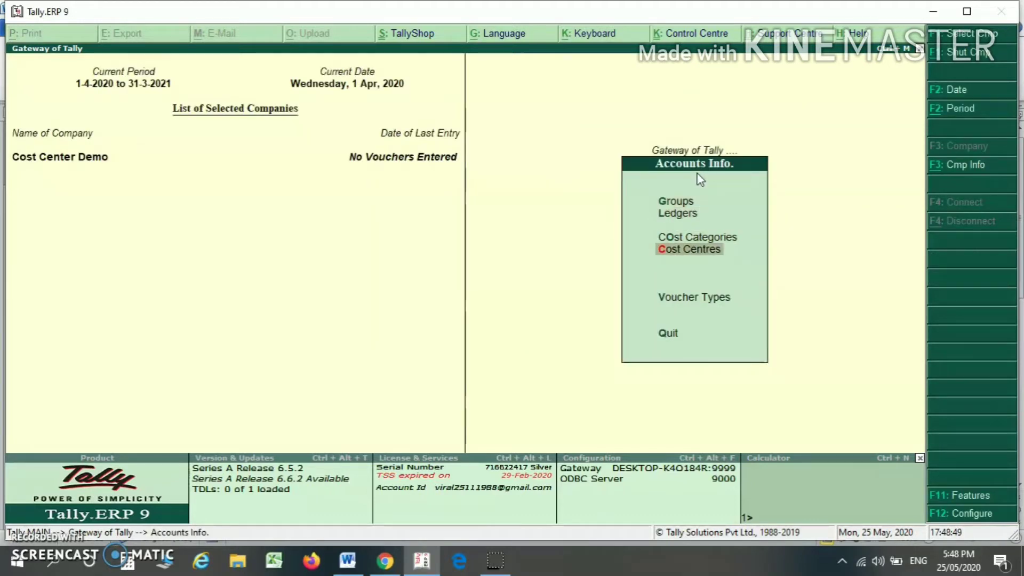
{"action": "key", "text": "Return"}
{"action": "key", "text": "Down"}
{"action": "key", "text": "Down"}
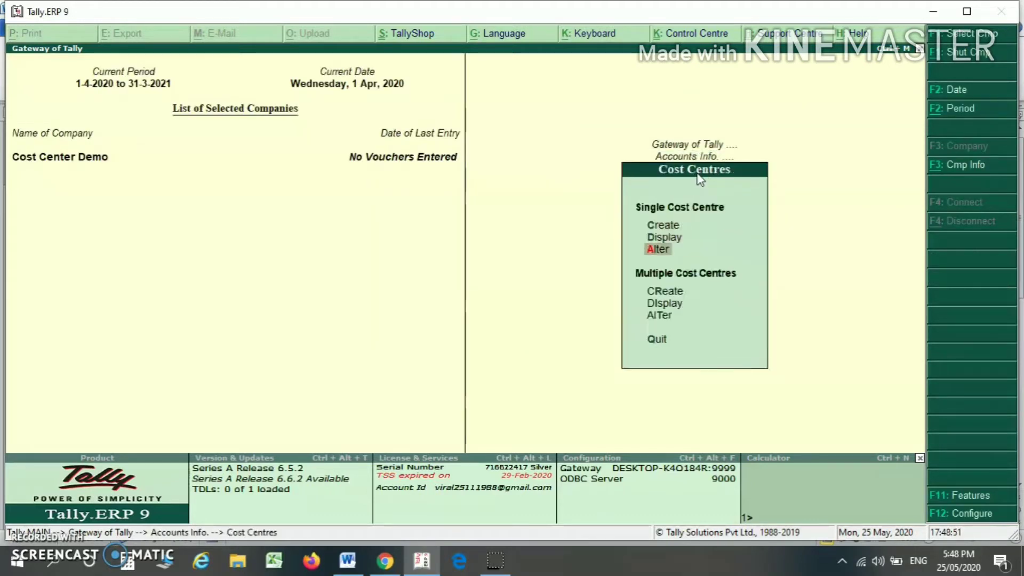
{"action": "key", "text": "Up"}
{"action": "key", "text": "Up"}
{"action": "key", "text": "Return"}
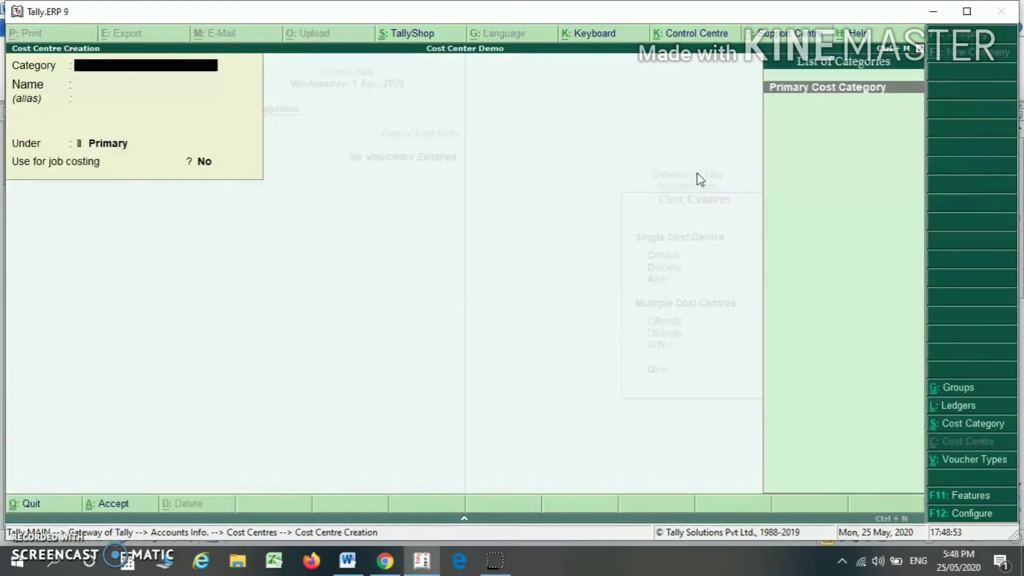
{"action": "key", "text": "Escape"}
{"action": "key", "text": "Down"}
{"action": "key", "text": "Down"}
{"action": "key", "text": "Down"}
{"action": "key", "text": "Down"}
{"action": "key", "text": "Up"}
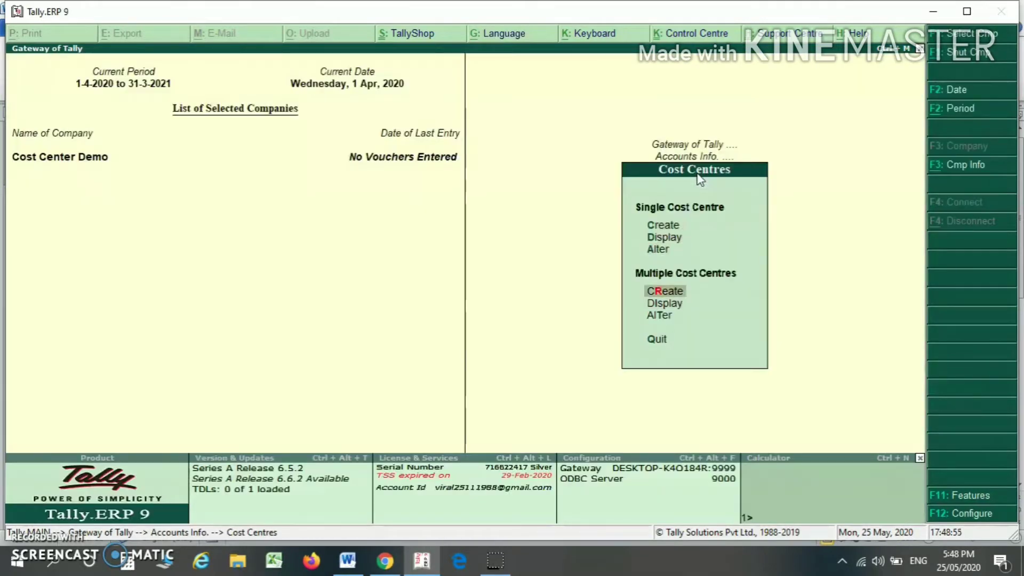
{"action": "key", "text": "Down"}
{"action": "key", "text": "Down"}
{"action": "key", "text": "Up"}
{"action": "key", "text": "Up"}
{"action": "key", "text": "Up"}
{"action": "key", "text": "Up"}
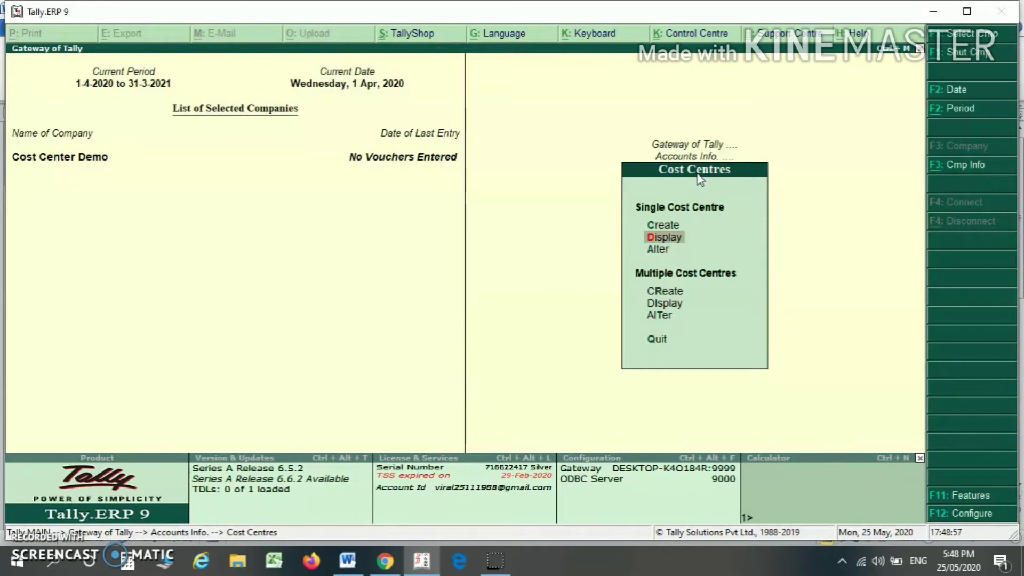
Open the single cost centre Store A for alteration, check its parent and job costing setting, and accept it.
{"action": "key", "text": "Down"}
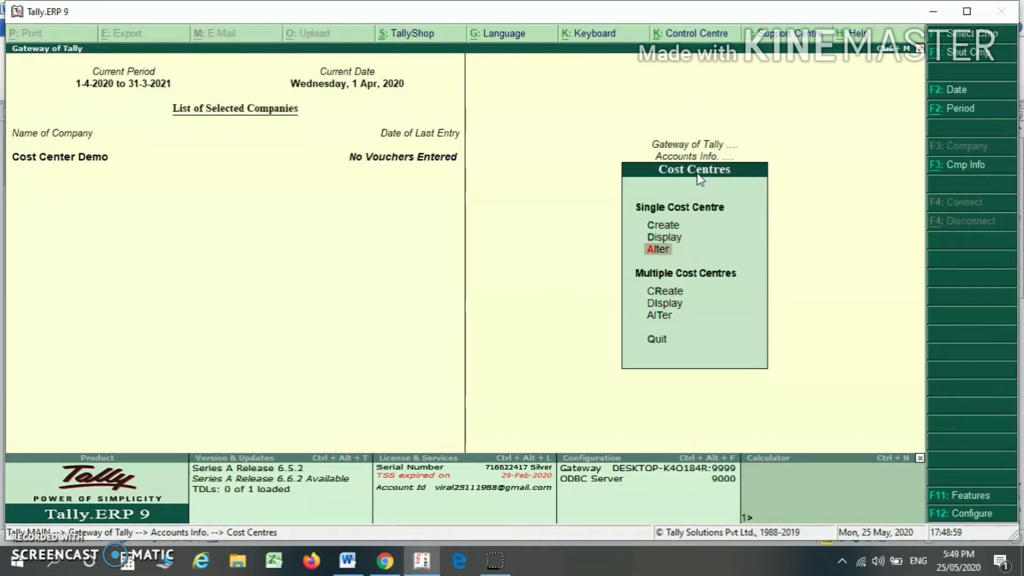
{"action": "key", "text": "Return"}
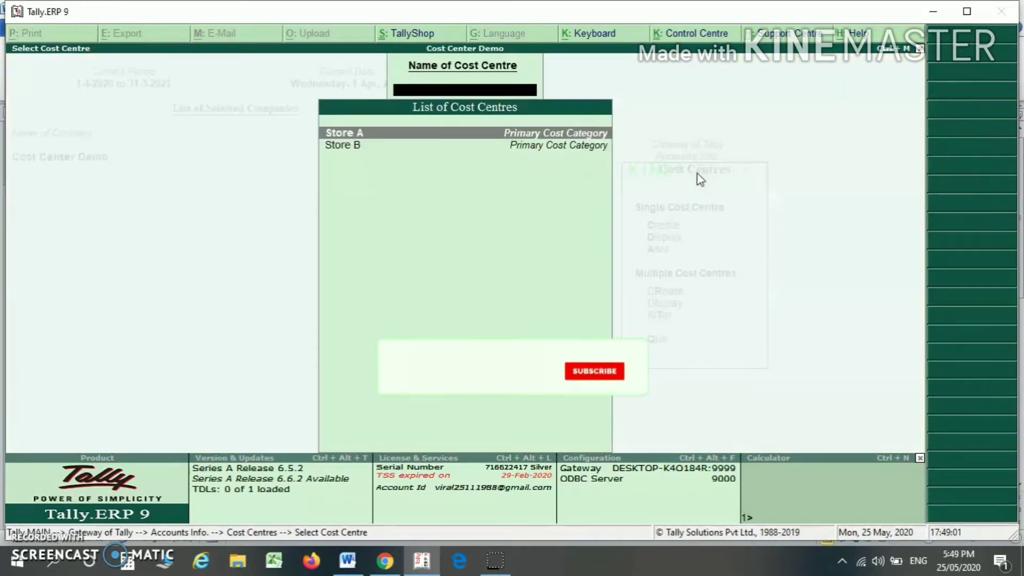
{"action": "left_click", "coordinate": [387, 136]}
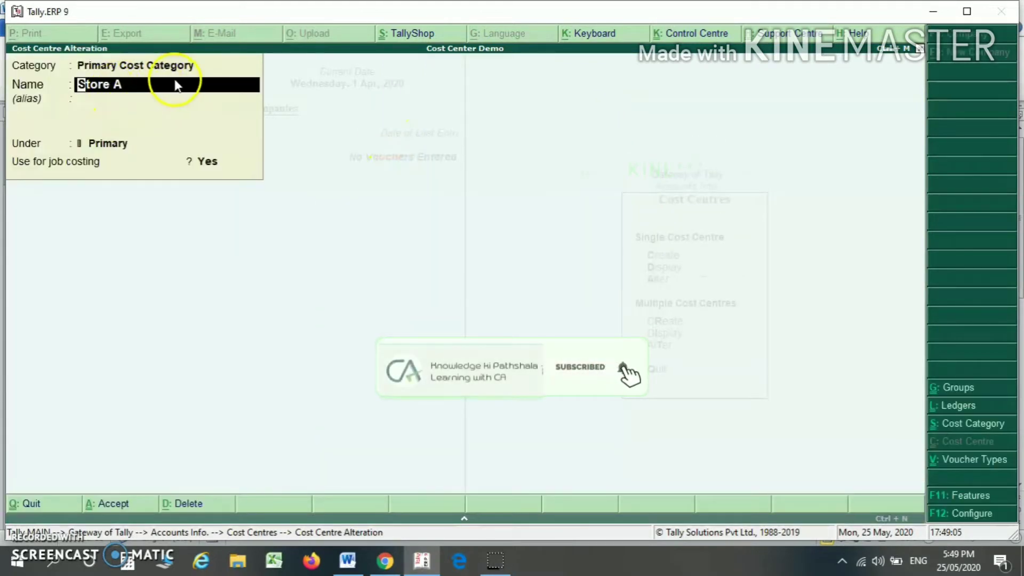
{"action": "left_click", "coordinate": [111, 145]}
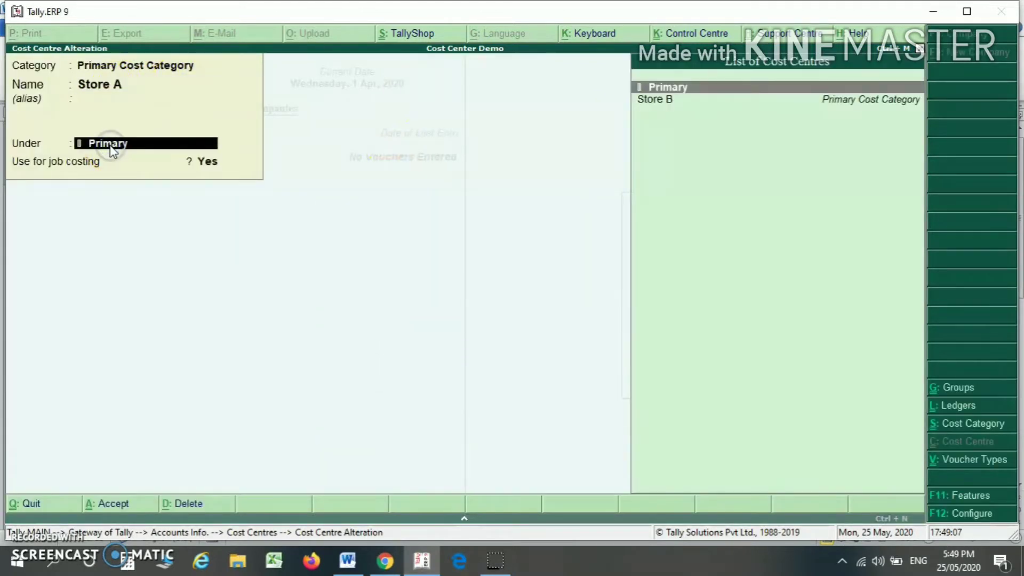
{"action": "key", "text": "Return"}
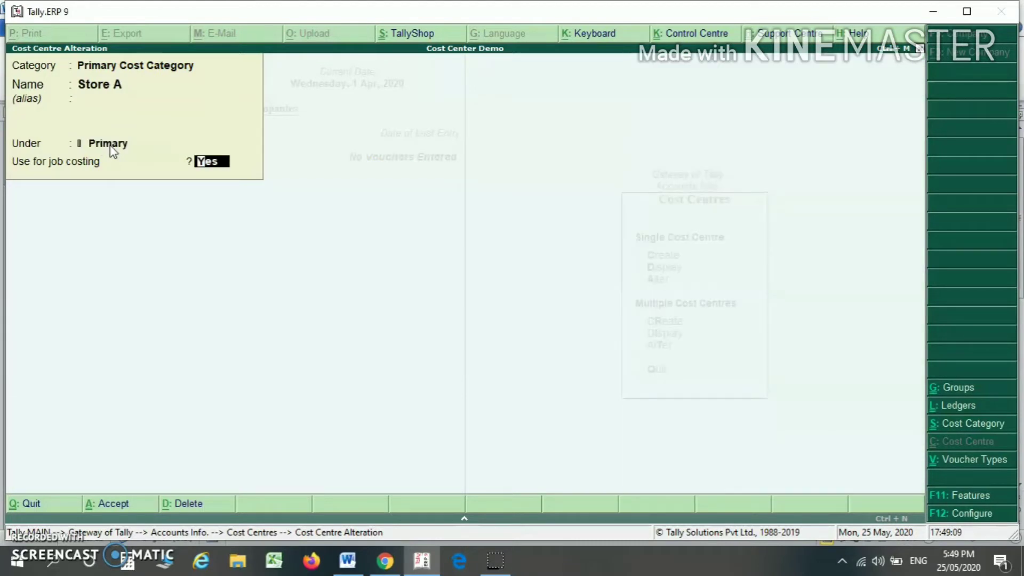
{"action": "key", "text": "ctrl+a"}
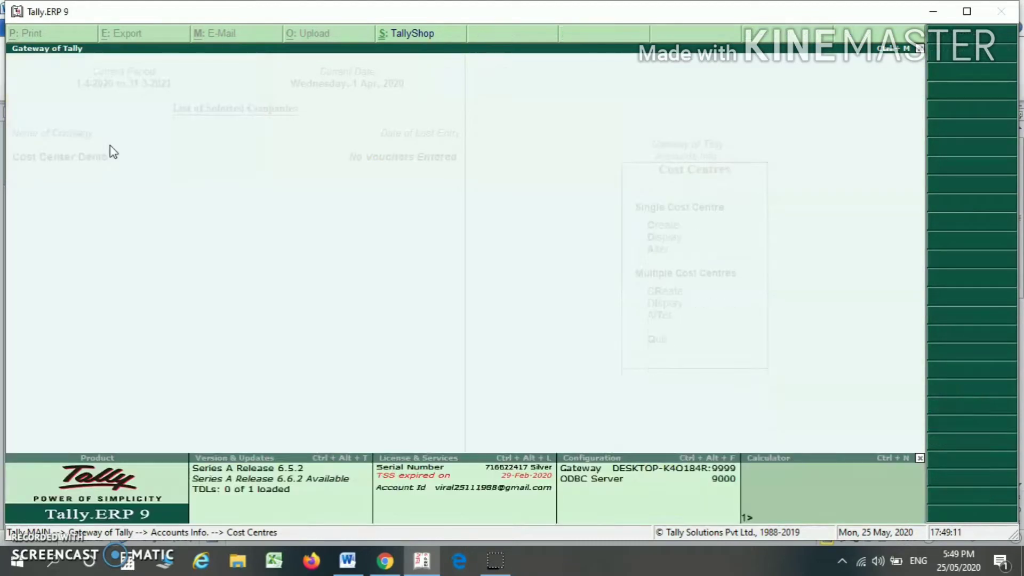
Check the parent and job costing setting of cost centre Store B, accept it and return to the Gateway of Tally.
{"action": "key", "text": "Down"}
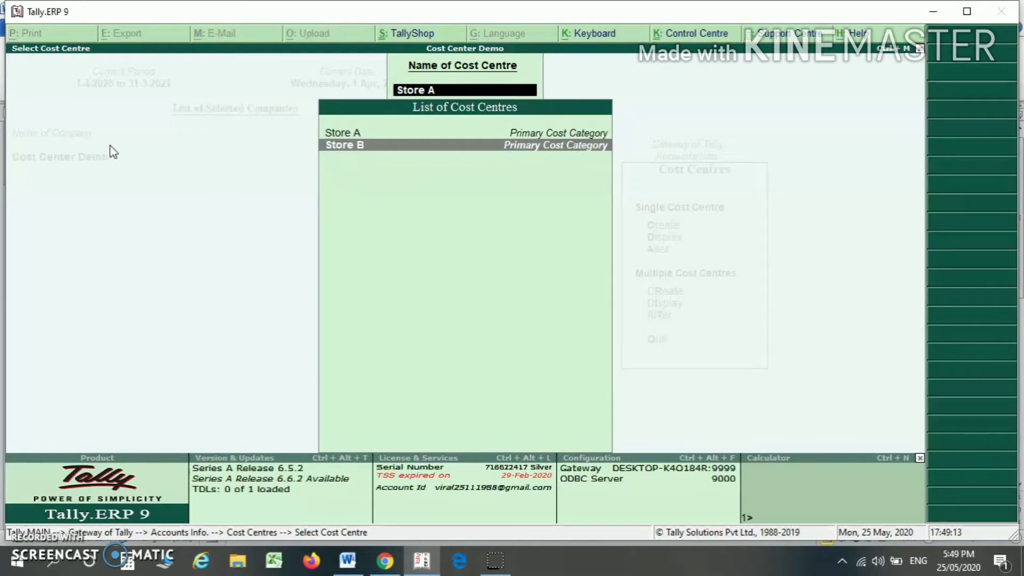
{"action": "key", "text": "Return"}
{"action": "left_click", "coordinate": [115, 148]}
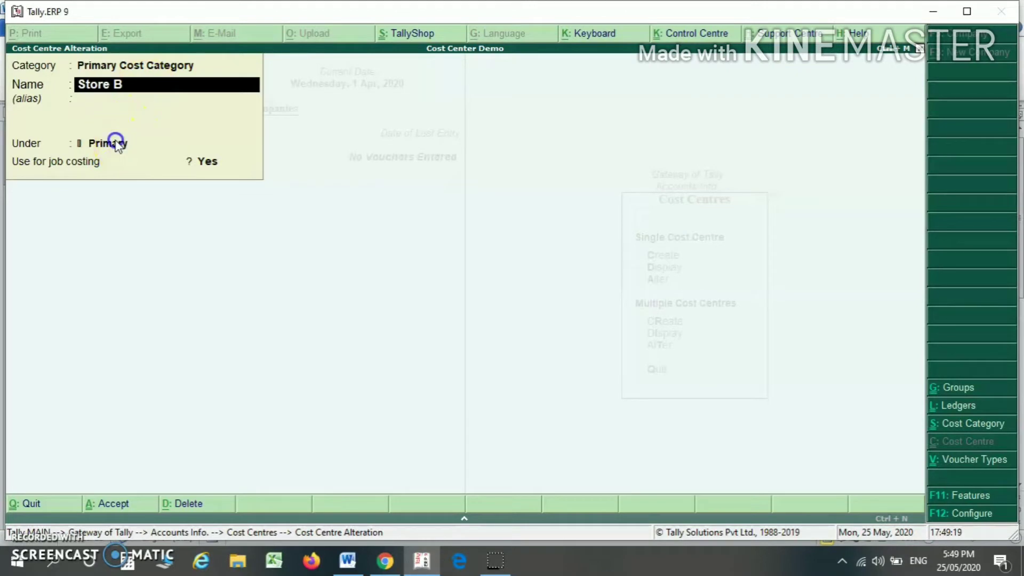
{"action": "left_click", "coordinate": [114, 145]}
{"action": "left_click", "coordinate": [199, 161]}
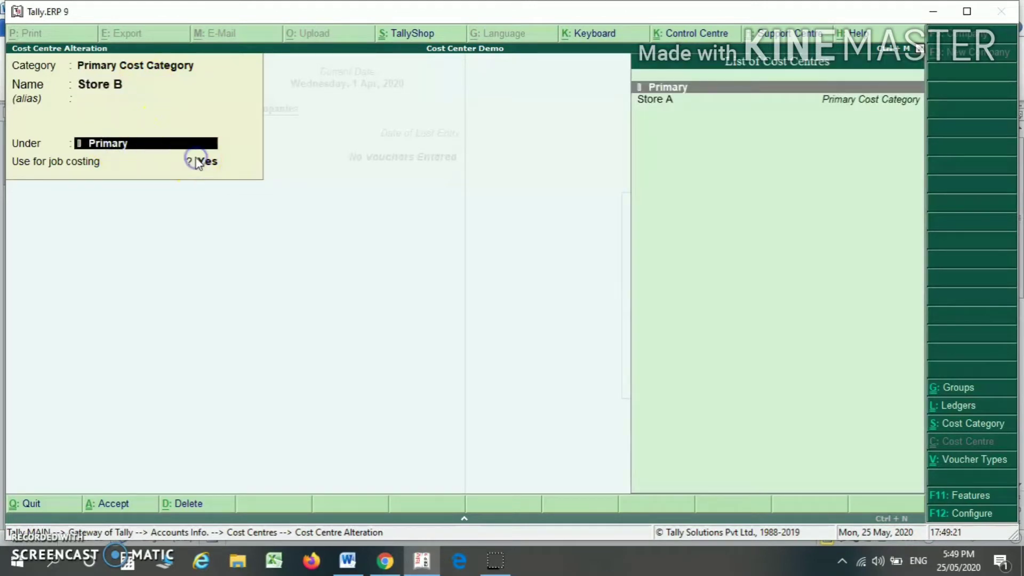
{"action": "key", "text": "Return"}
{"action": "key", "text": "Return"}
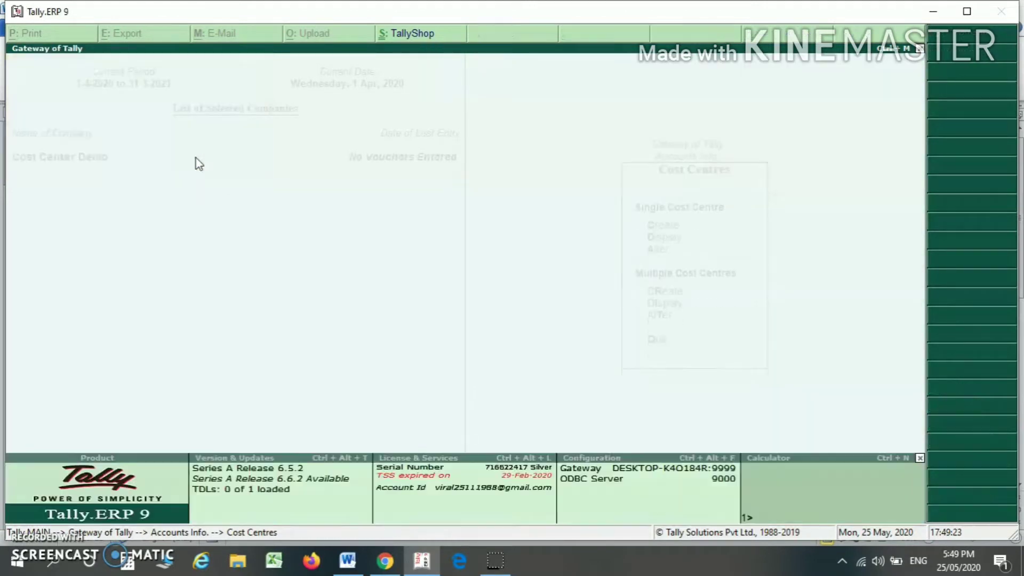
{"action": "key", "text": "Escape"}
{"action": "key", "text": "Escape"}
{"action": "key", "text": "Escape"}
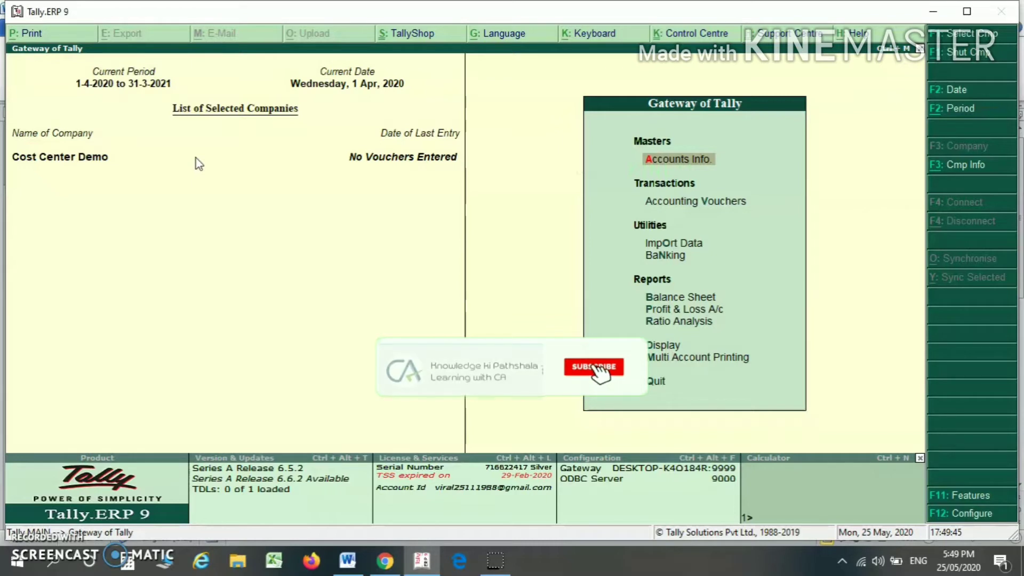
Open the Conveyance Exp ledger for alteration, check whether cost centres are applicable, and close it without changes.
{"action": "key", "text": "Return"}
{"action": "key", "text": "Down"}
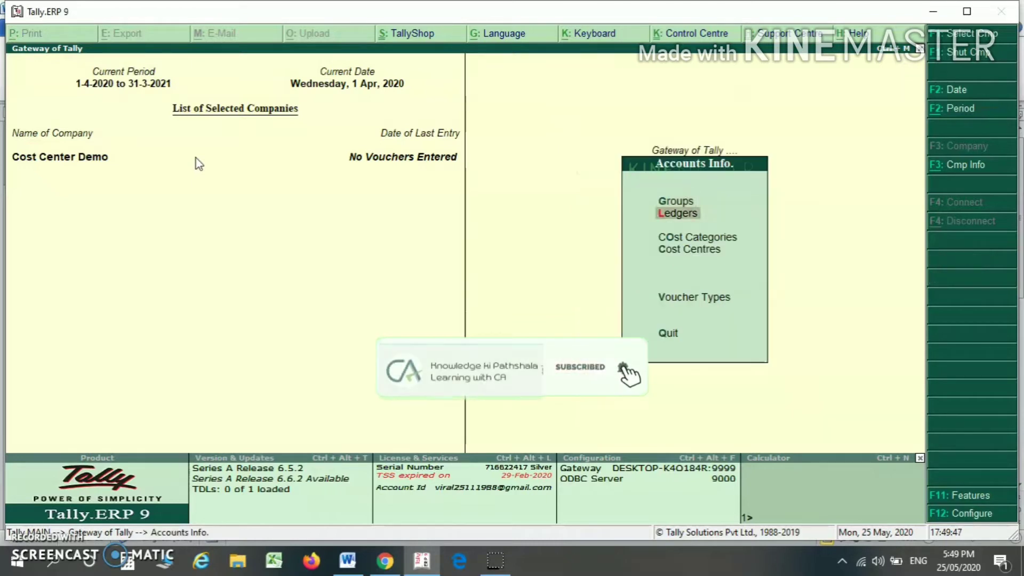
{"action": "key", "text": "Return"}
{"action": "key", "text": "Down"}
{"action": "key", "text": "Down"}
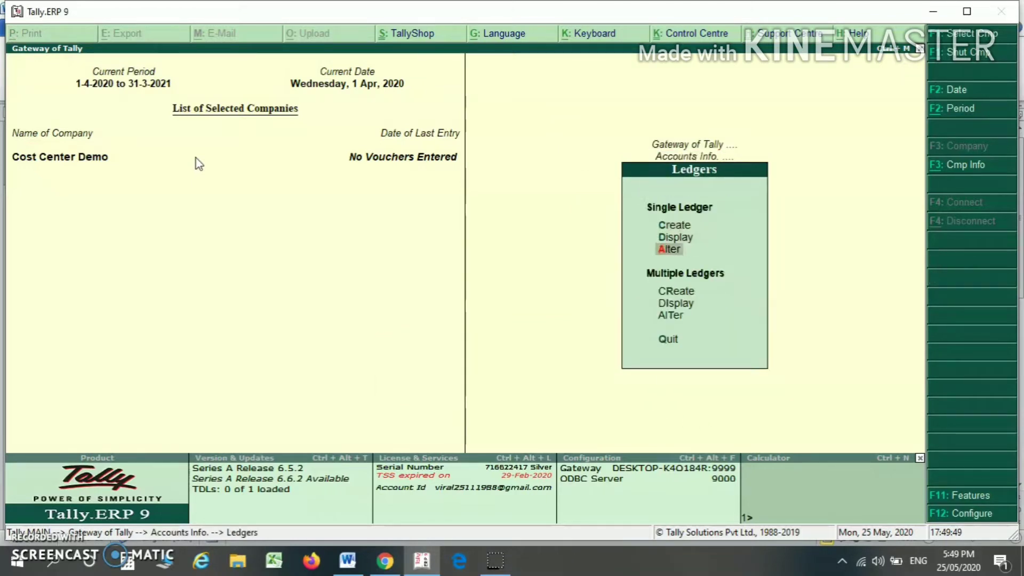
{"action": "key", "text": "Return"}
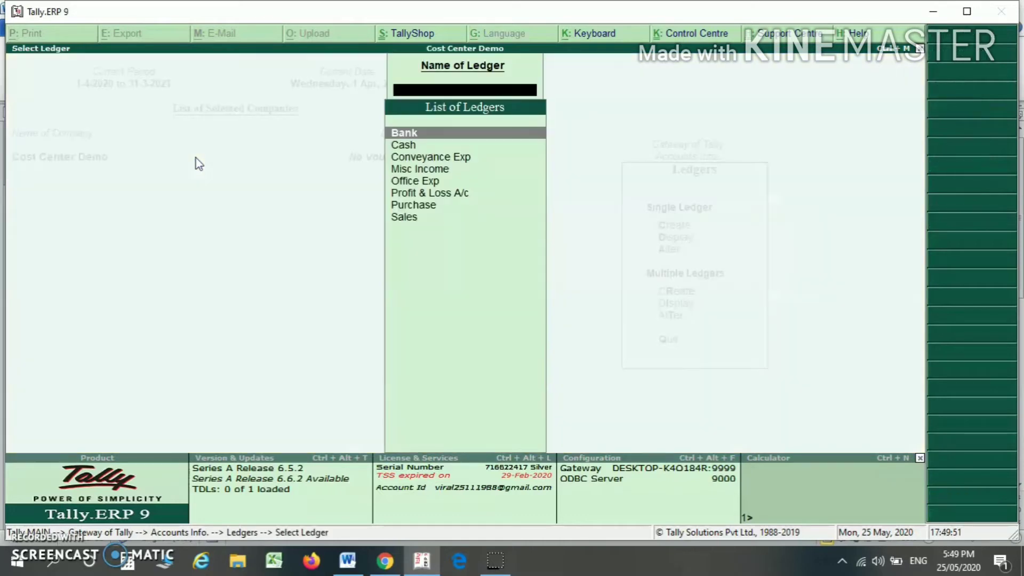
{"action": "key", "text": "Down"}
{"action": "key", "text": "Down"}
{"action": "key", "text": "Return"}
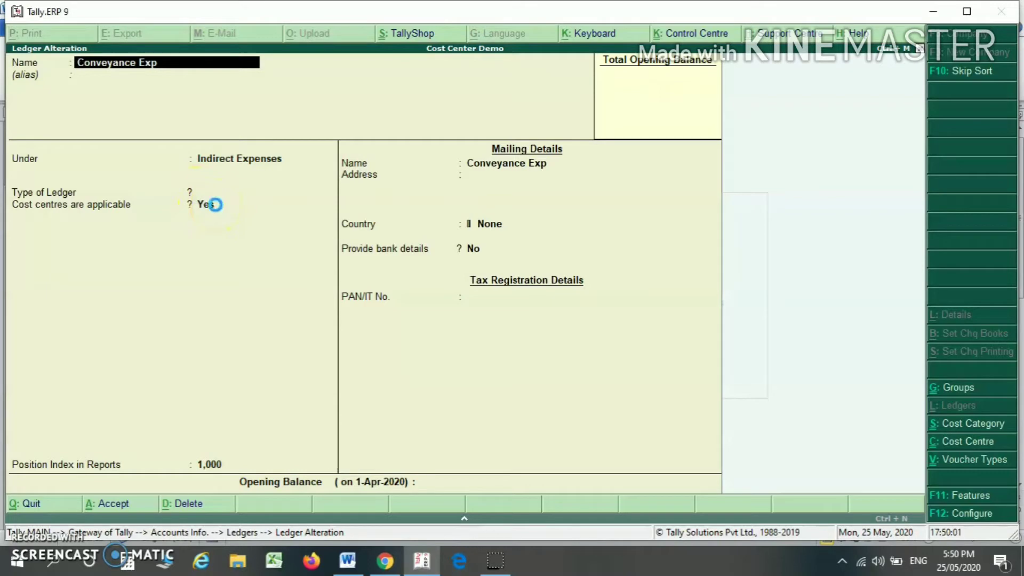
{"action": "key", "text": "Escape"}
Check whether cost centres are applicable in the Misc Income ledger, then close it without changes.
{"action": "key", "text": "Down"}
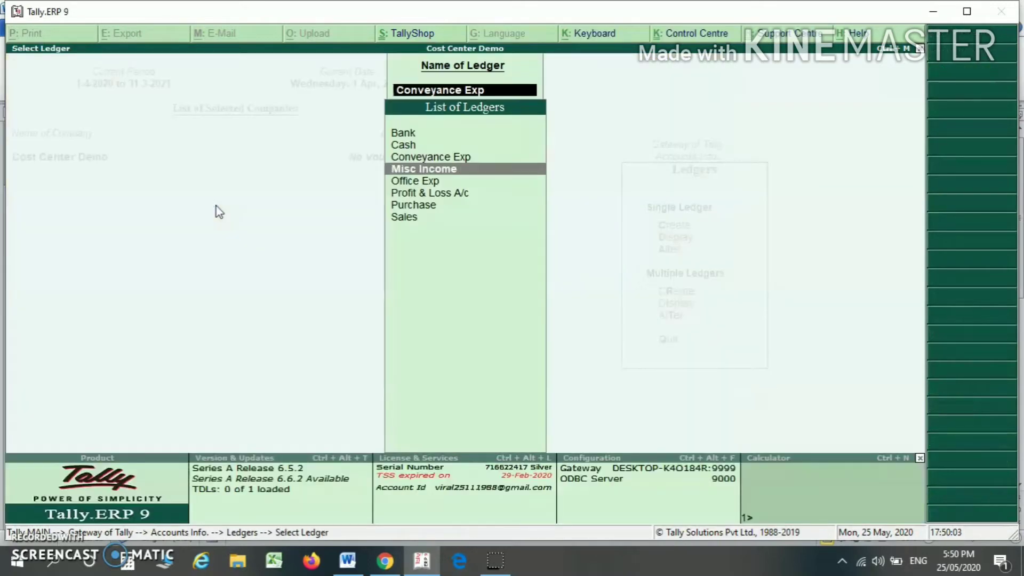
{"action": "key", "text": "Return"}
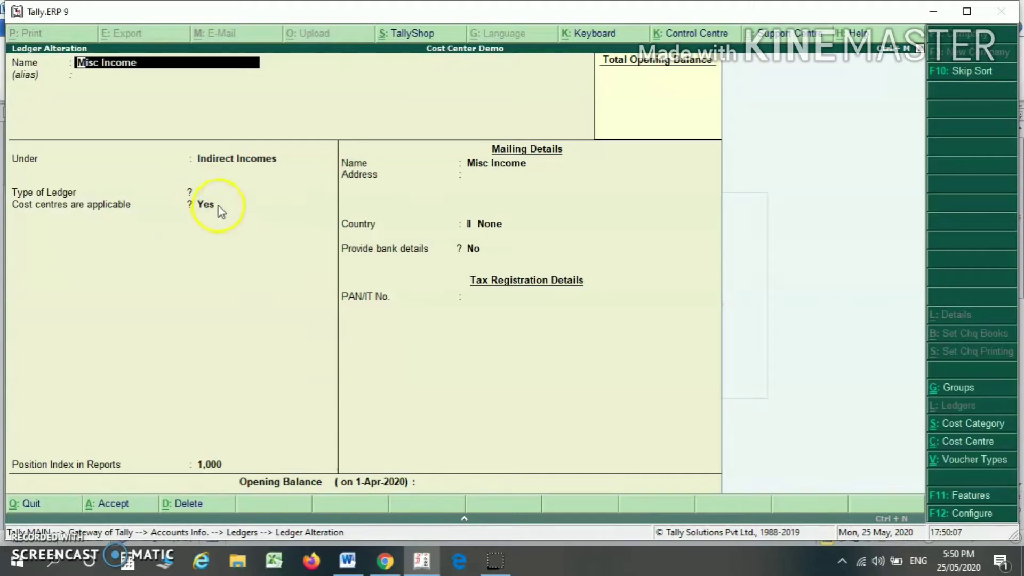
{"action": "key", "text": "Escape"}
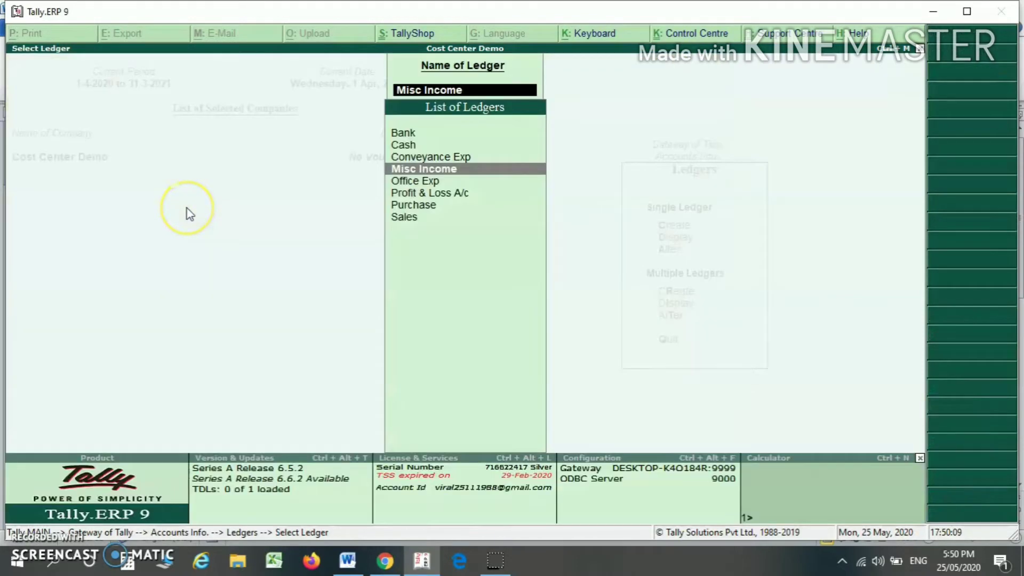
Check whether cost centres are applicable in the Office Exp ledger, then close it without changes.
{"action": "key", "text": "Down"}
{"action": "key", "text": "Return"}
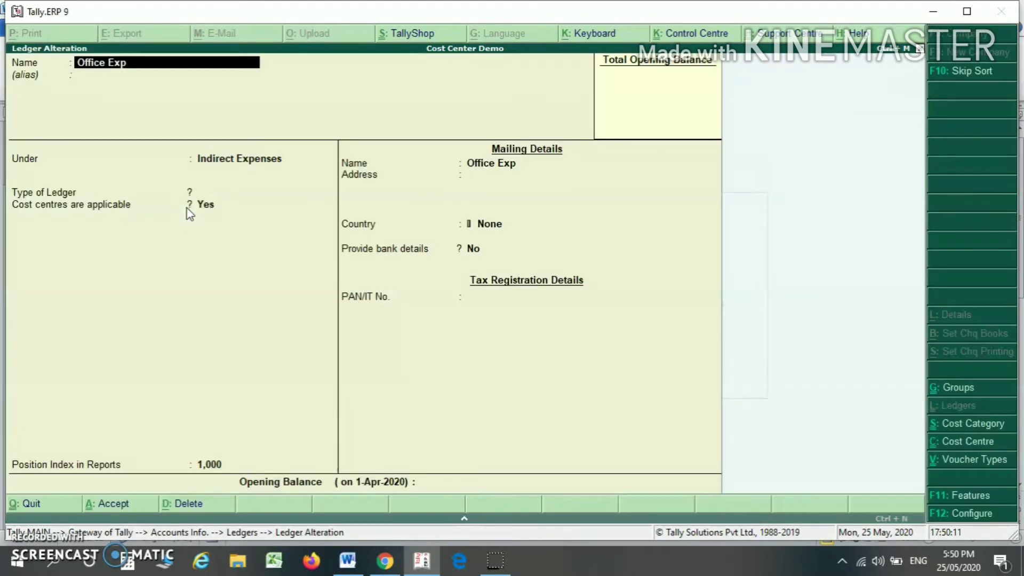
{"action": "left_click", "coordinate": [228, 216]}
{"action": "key", "text": "Escape"}
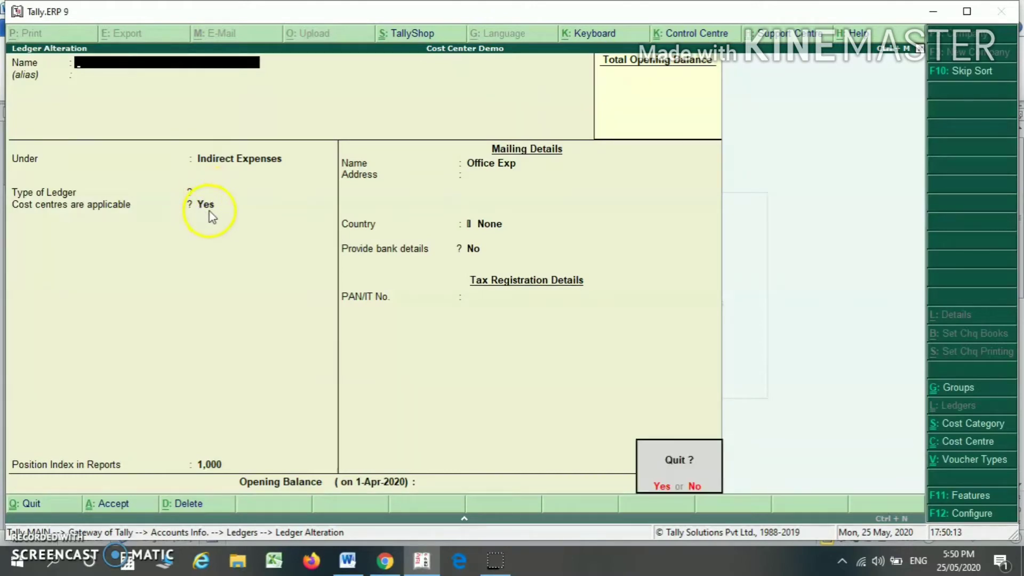
{"action": "key", "text": "Return"}
Open the Purchase ledger, check its cost centre applicability setting, and close it unchanged.
{"action": "key", "text": "Down"}
{"action": "key", "text": "Down"}
{"action": "key", "text": "Return"}
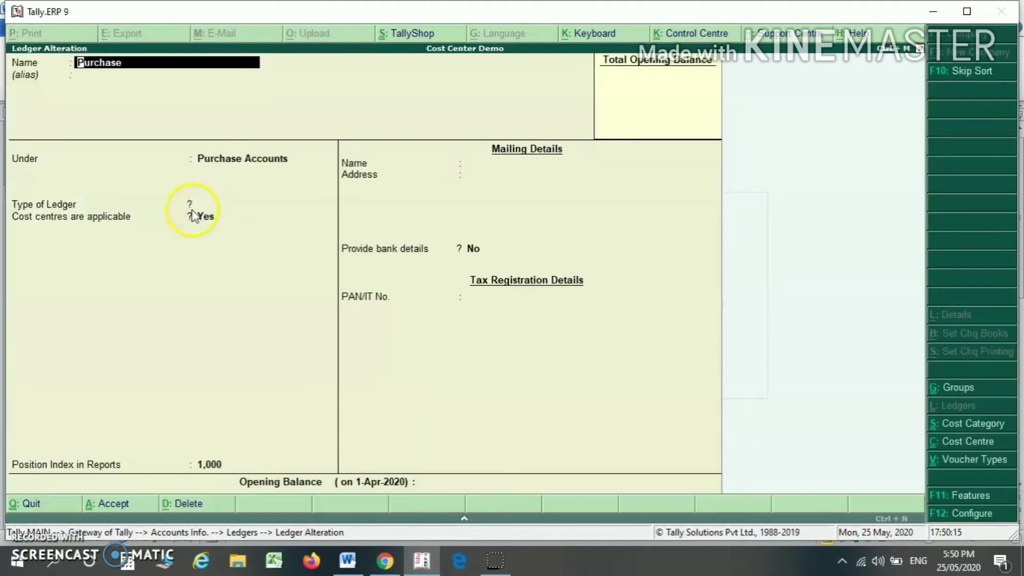
{"action": "key", "text": "Escape"}
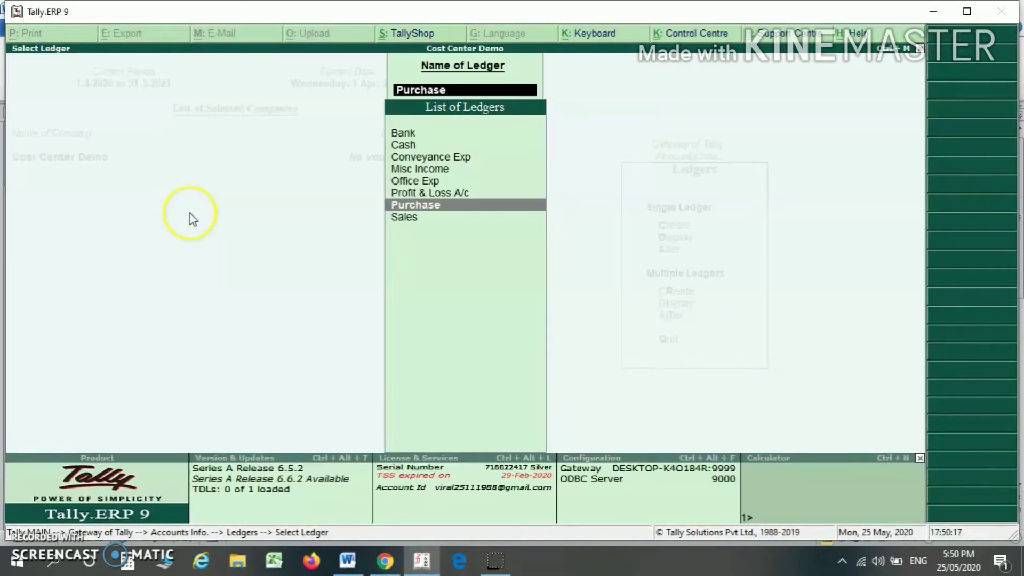
Check the Sales ledger's cost centre setting, close it without changes, and return to the Gateway of Tally.
{"action": "key", "text": "Down"}
{"action": "key", "text": "Return"}
{"action": "key", "text": "Escape"}
{"action": "key", "text": "Return"}
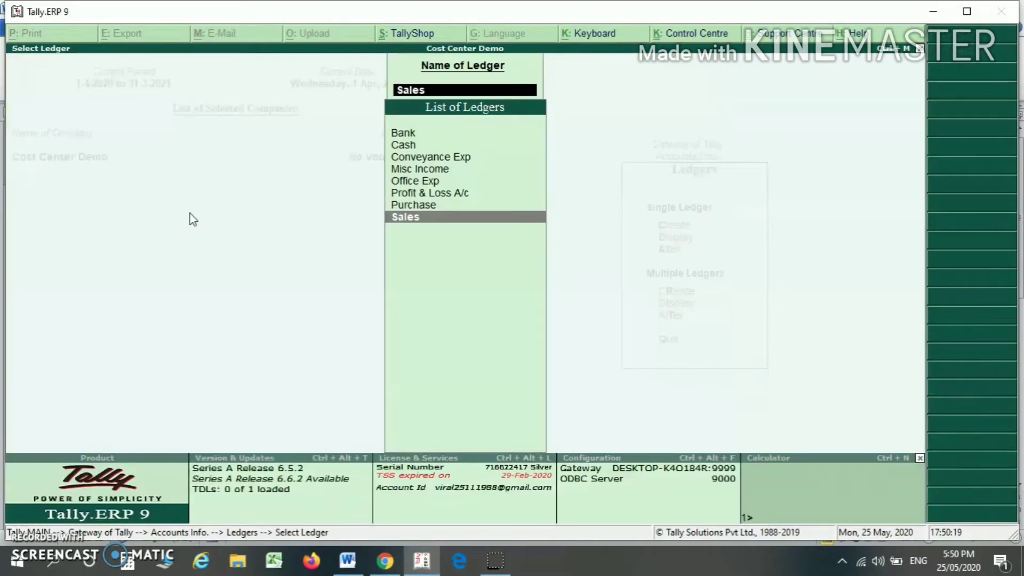
{"action": "key", "text": "Escape"}
{"action": "key", "text": "Escape"}
{"action": "key", "text": "Escape"}
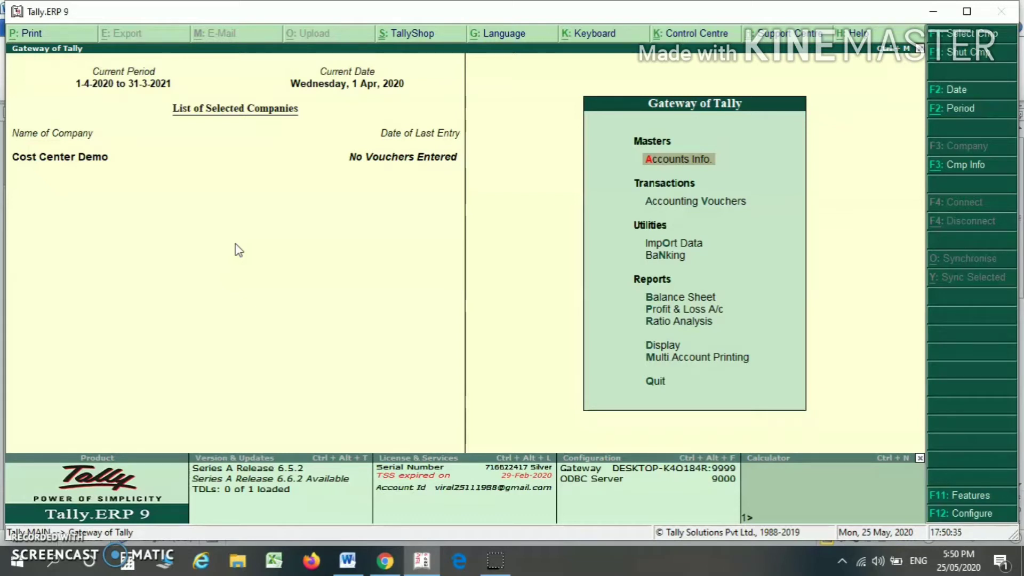
Open accounting voucher entry and check the Store A and Store B purchase transactions in the Word list.
{"action": "key", "text": "Down"}
{"action": "key", "text": "Down"}
{"action": "key", "text": "Up"}
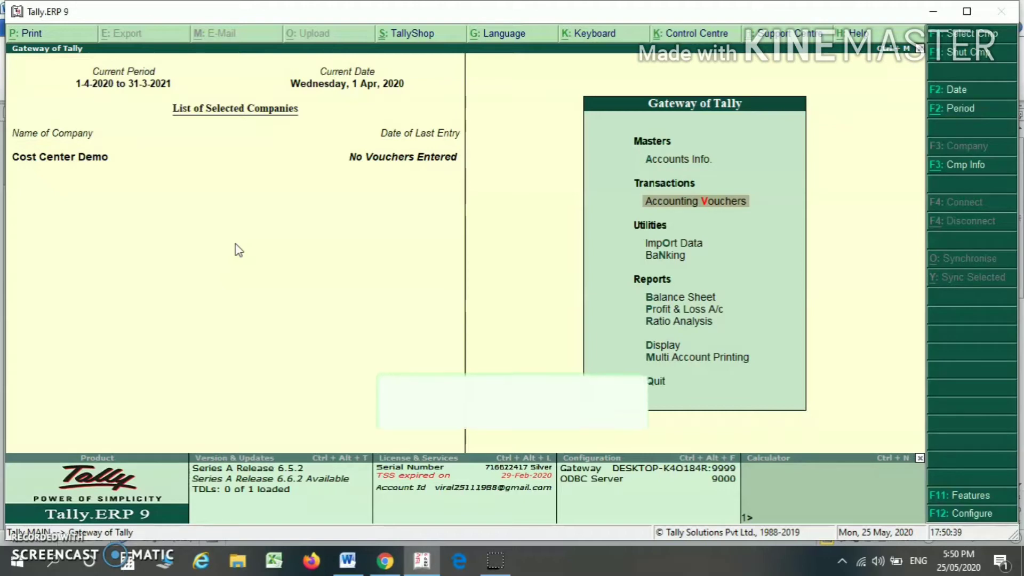
{"action": "key", "text": "Return"}
{"action": "key", "text": "alt+Tab"}
{"action": "key", "text": "alt+Tab"}
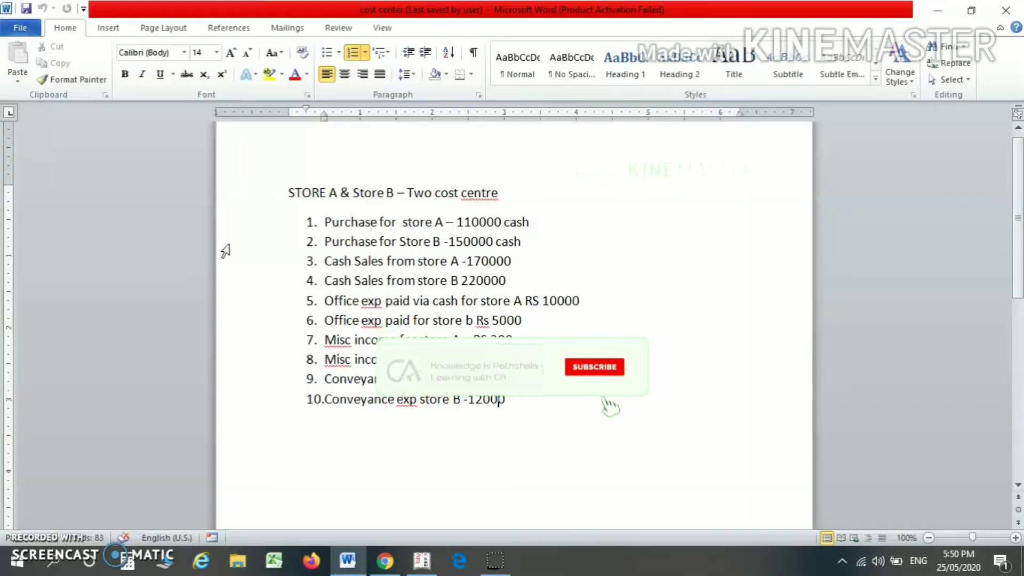
{"action": "left_click_drag", "start_coordinate": [319, 229], "coordinate": [455, 221]}
{"action": "left_click", "coordinate": [456, 222]}
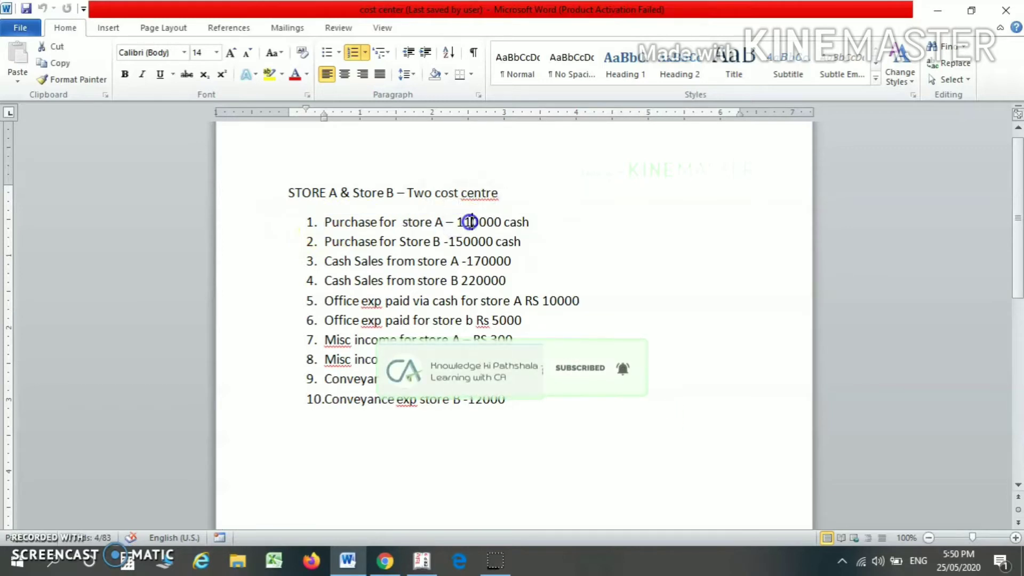
{"action": "left_click", "coordinate": [463, 242]}
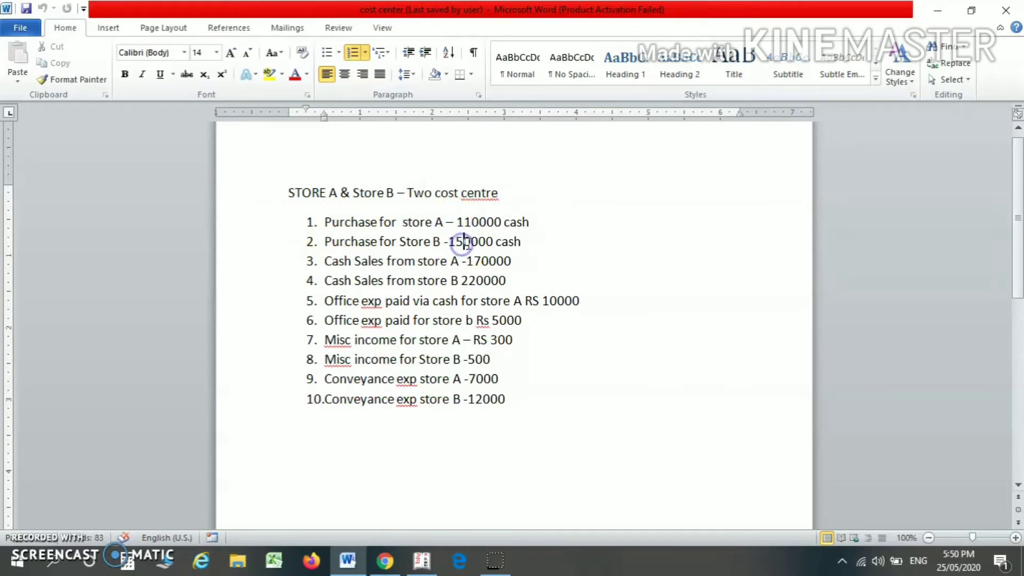
{"action": "key", "text": "alt+Tab"}
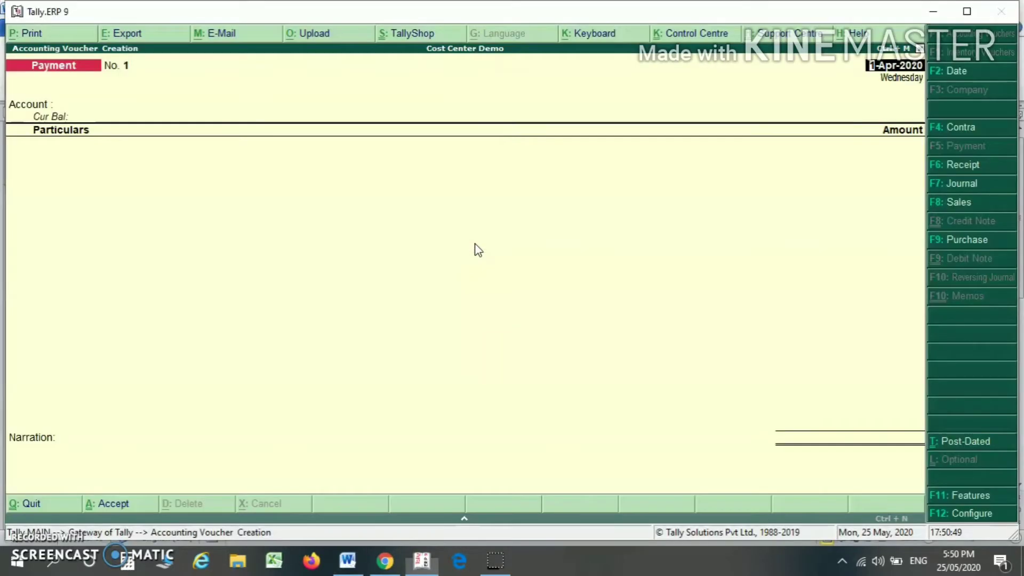
Start a purchase voucher dated 1-Apr-2020 in voucher mode, leaving the supplier invoice number and date blank.
{"action": "key", "text": "Return"}
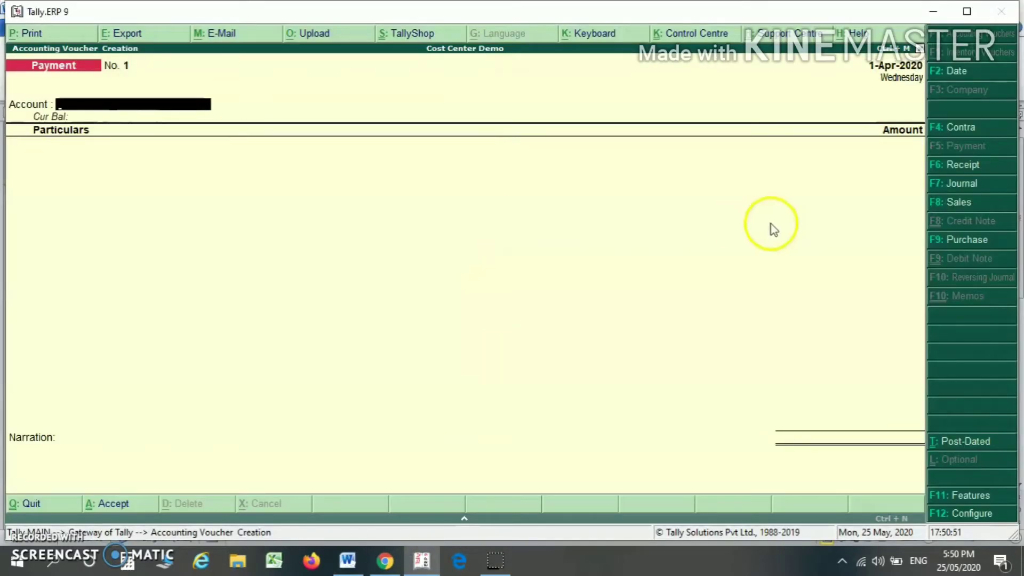
{"action": "left_click", "coordinate": [947, 248]}
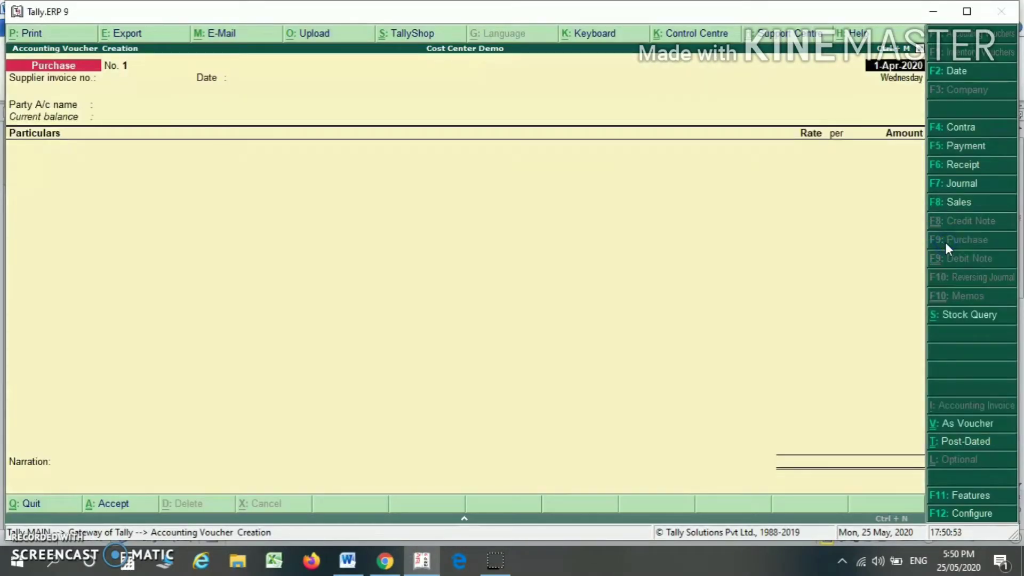
{"action": "key", "text": "ctrl+v"}
{"action": "key", "text": "Return"}
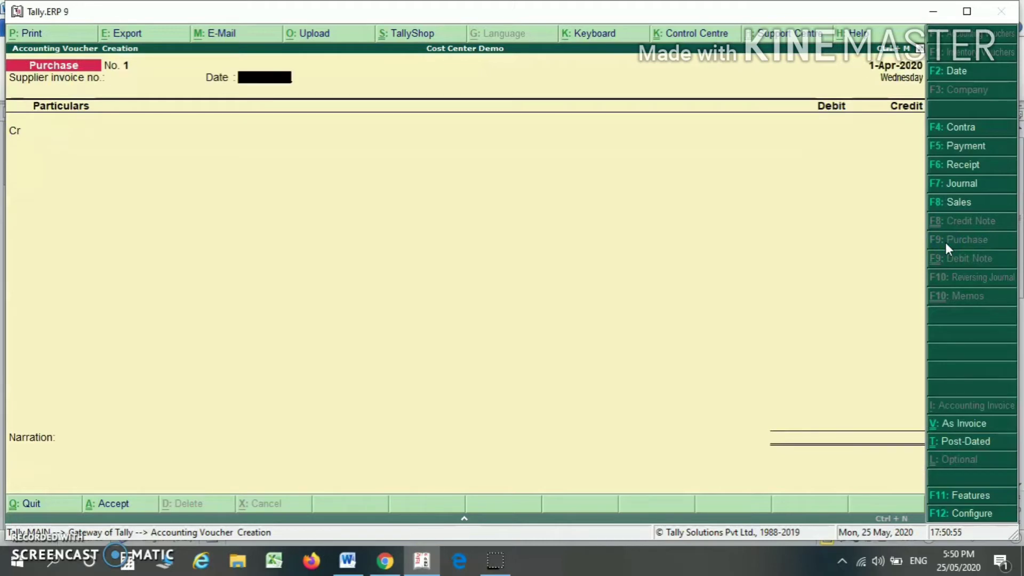
{"action": "key", "text": "Return"}
Credit the Cash ledger with 260000, the combined Store A and Store B purchases from the Word list.
{"action": "key", "text": "alt+Tab"}
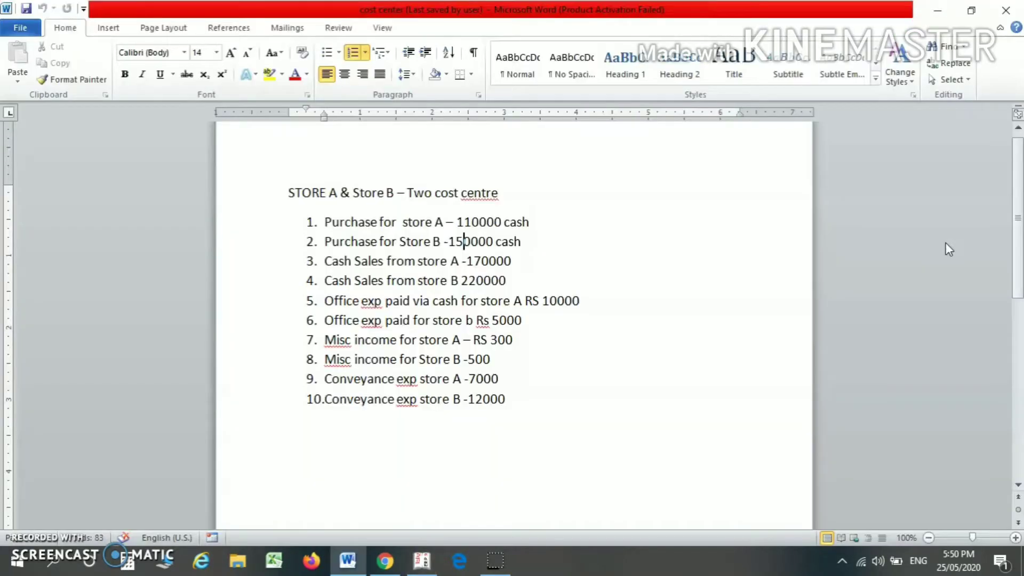
{"action": "key", "text": "alt+Tab"}
{"action": "key", "text": "Down"}
{"action": "key", "text": "Return"}
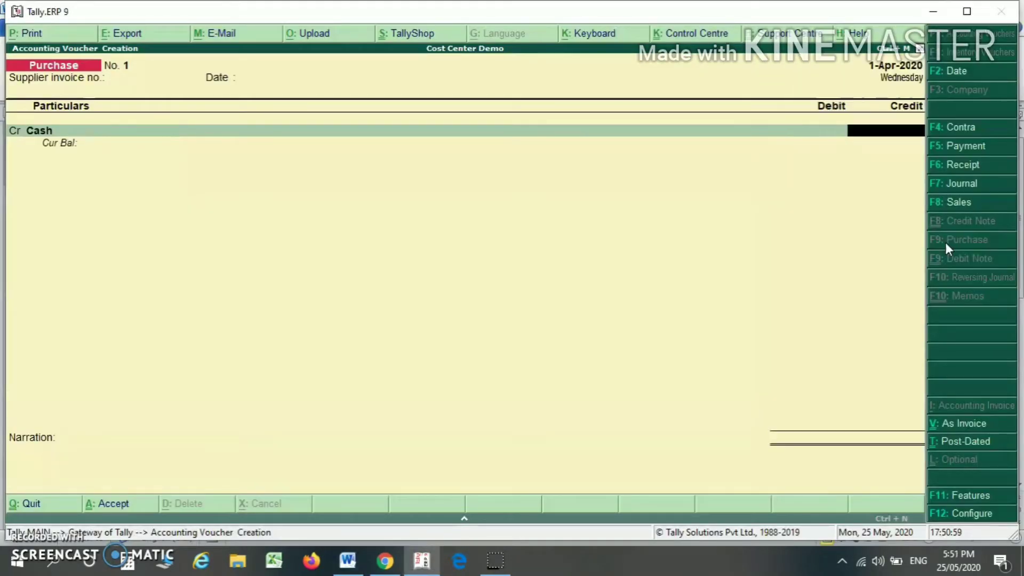
{"action": "key", "text": "alt+Tab"}
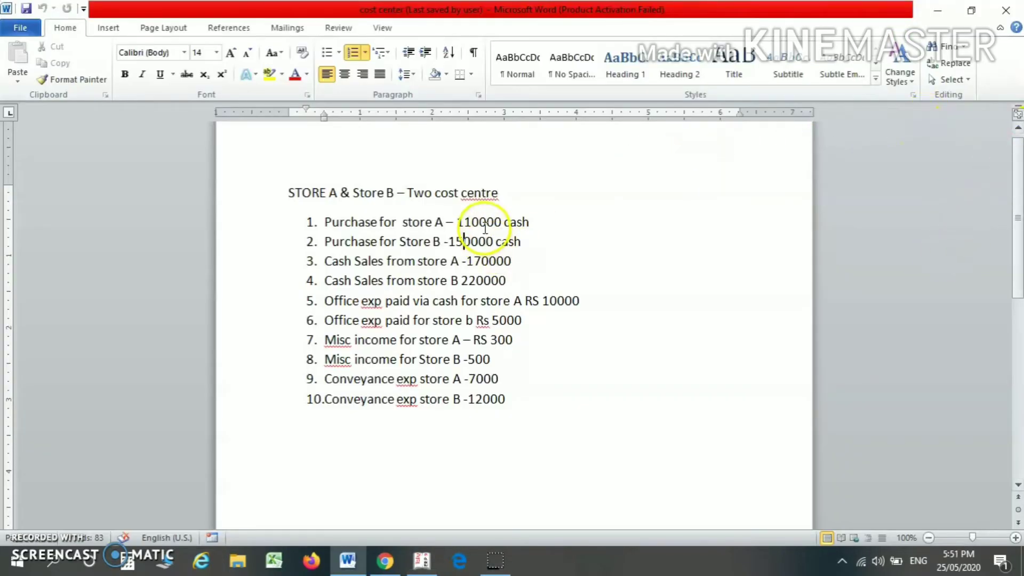
{"action": "key", "text": "alt+Tab"}
{"action": "type", "text": "2"}
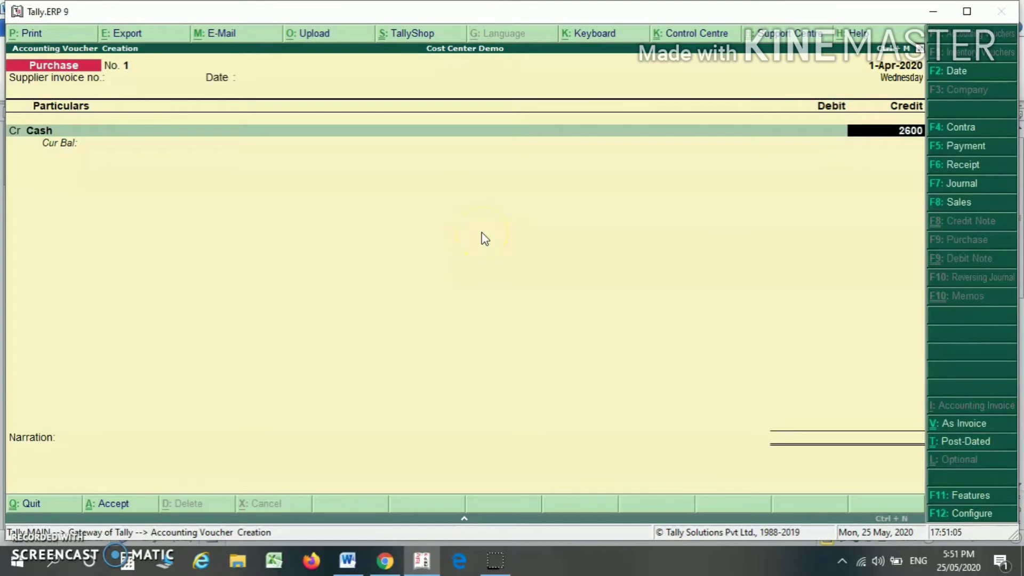
{"action": "key", "text": "Return"}
{"action": "key", "text": "Return"}
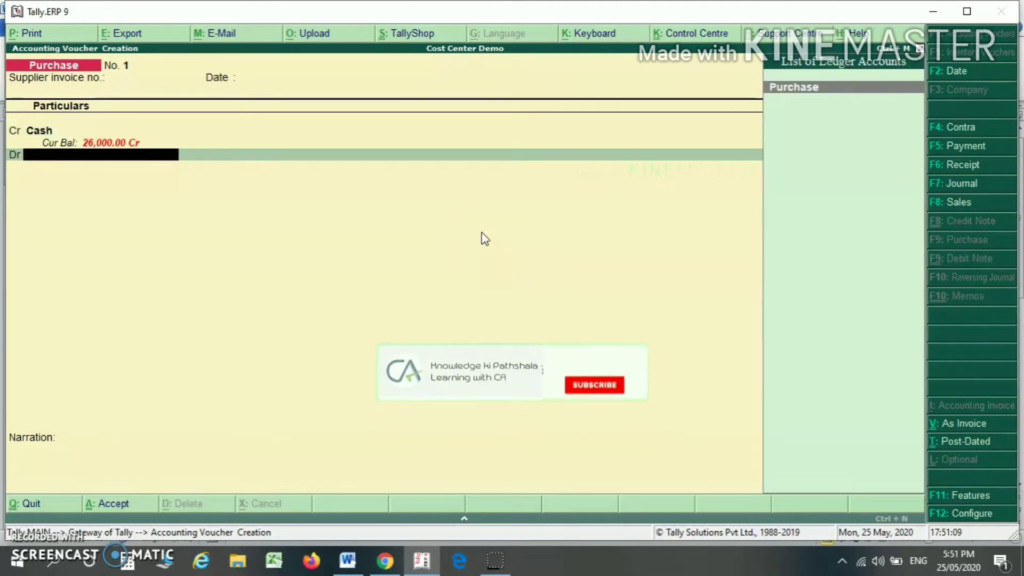
{"action": "key", "text": "BackSpace"}
{"action": "type", "text": "260000"}
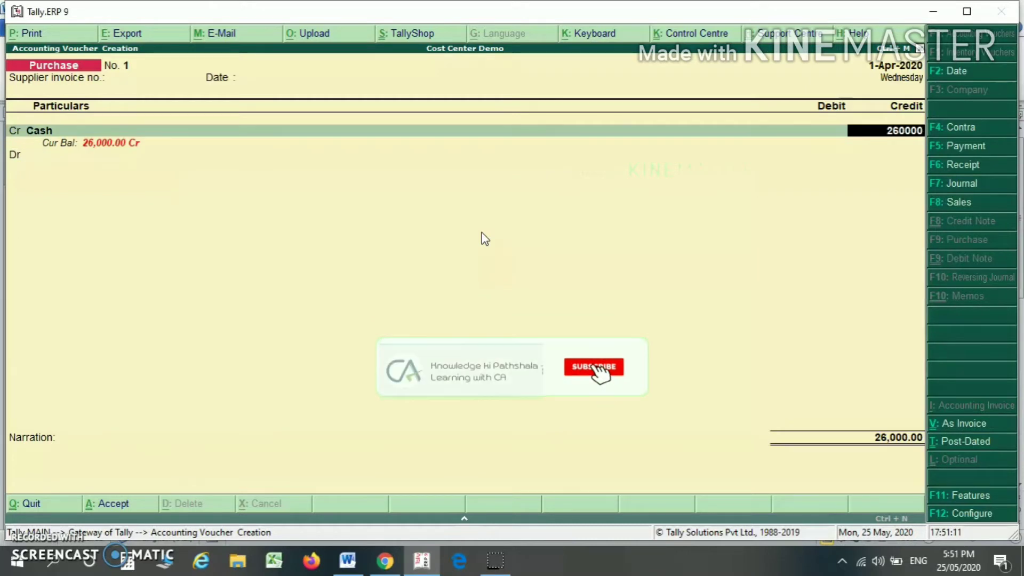
{"action": "key", "text": "Return"}
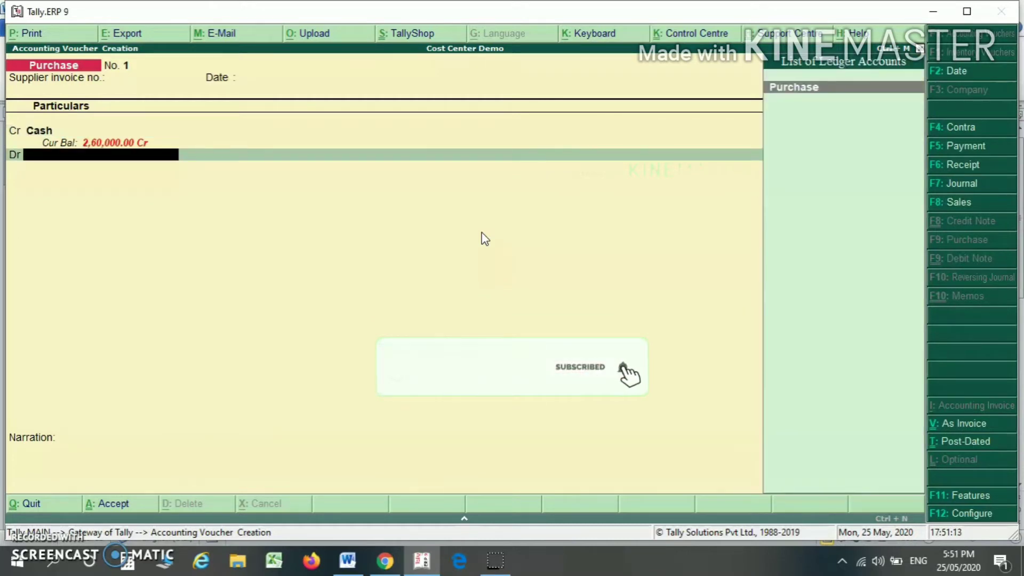
Change the credited ledger to Bank, keeping 2,60,000 and a cheque allocation dated 1-Apr-2020.
{"action": "key", "text": "BackSpace"}
{"action": "key", "text": "BackSpace"}
{"action": "type", "text": "B"}
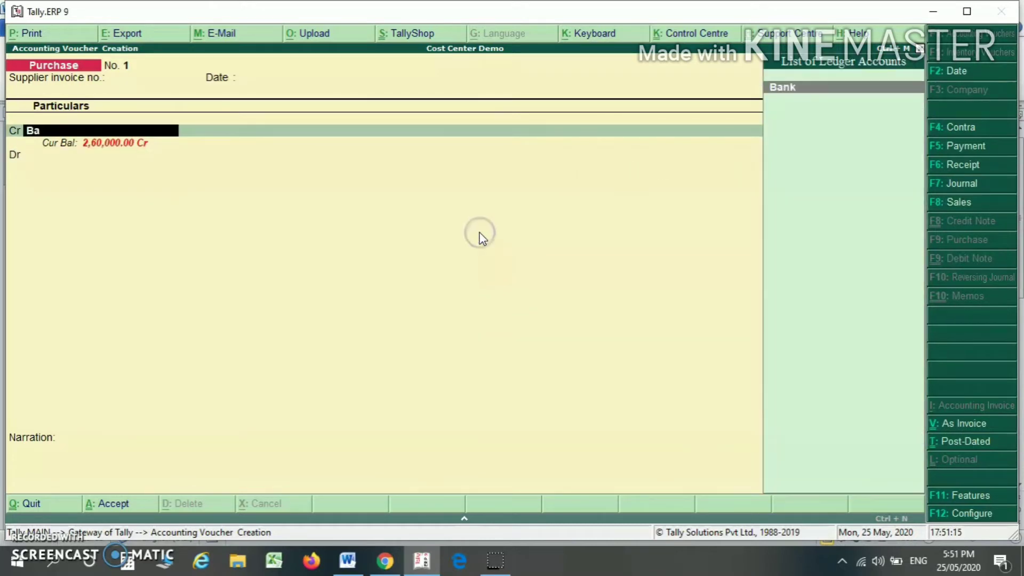
{"action": "type", "text": "a"}
{"action": "key", "text": "Return"}
{"action": "key", "text": "Return"}
{"action": "key", "text": "Return"}
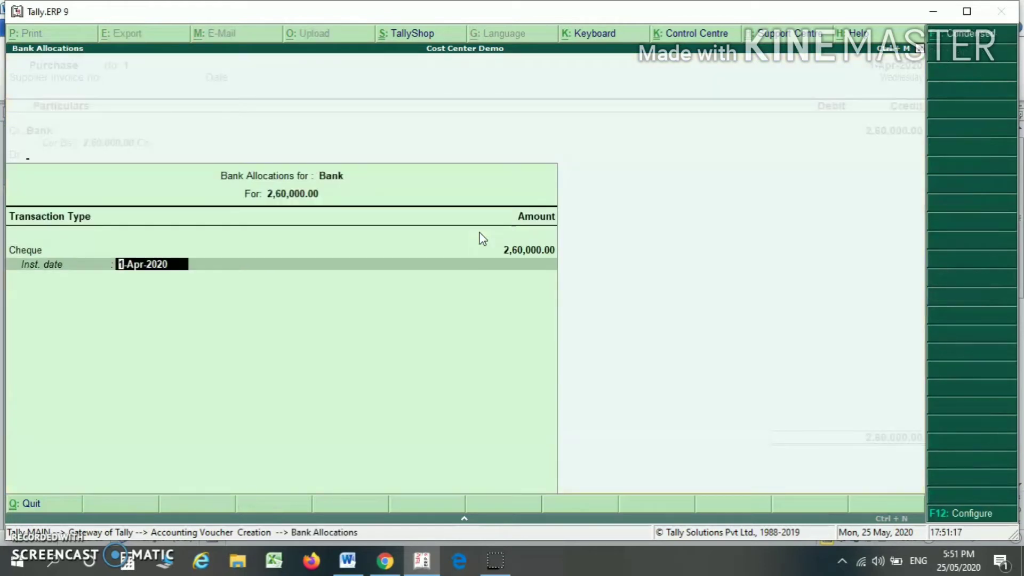
{"action": "key", "text": "Return"}
Debit Purchase with 2,60,000 and allocate 1,10,000 of it to Store A under Primary Cost Category.
{"action": "key", "text": "Return"}
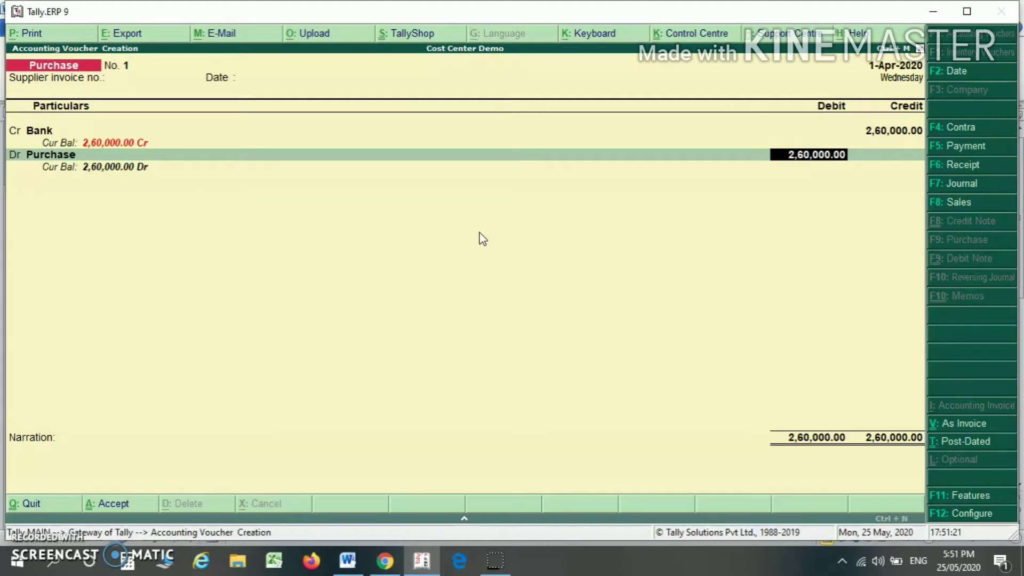
{"action": "key", "text": "Return"}
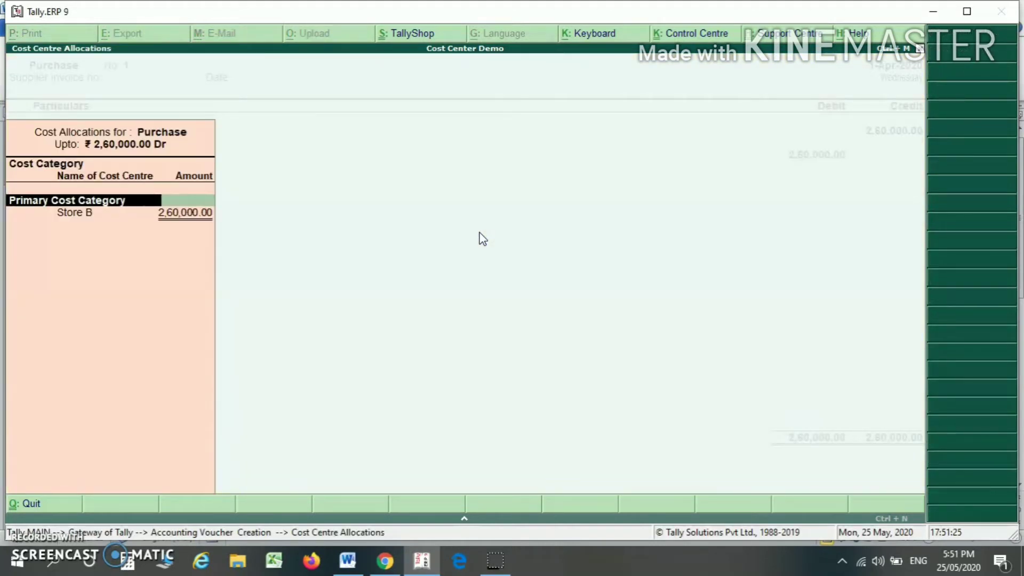
{"action": "key", "text": "Return"}
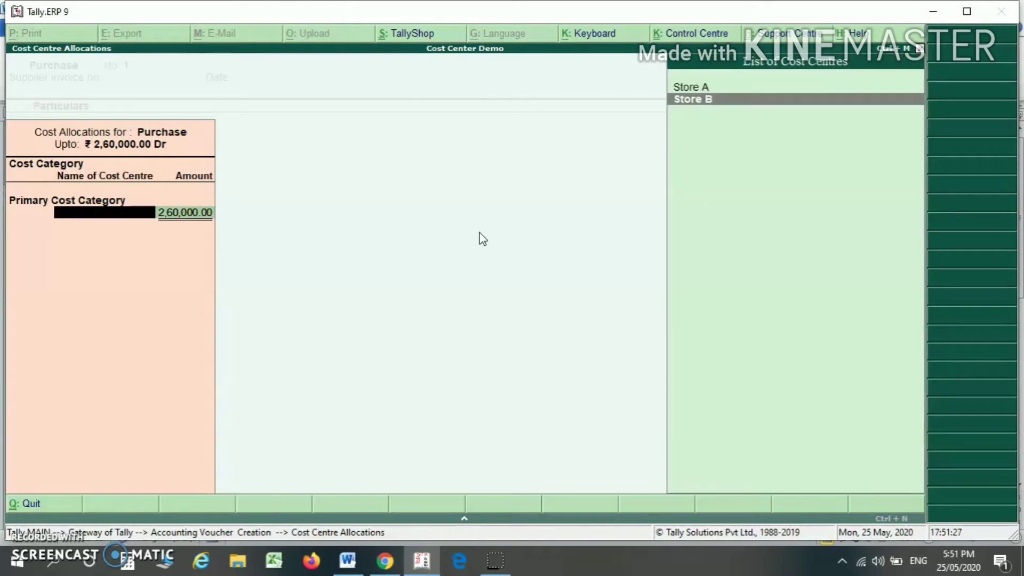
{"action": "key", "text": "Up"}
{"action": "key", "text": "Return"}
{"action": "key", "text": "alt+Tab"}
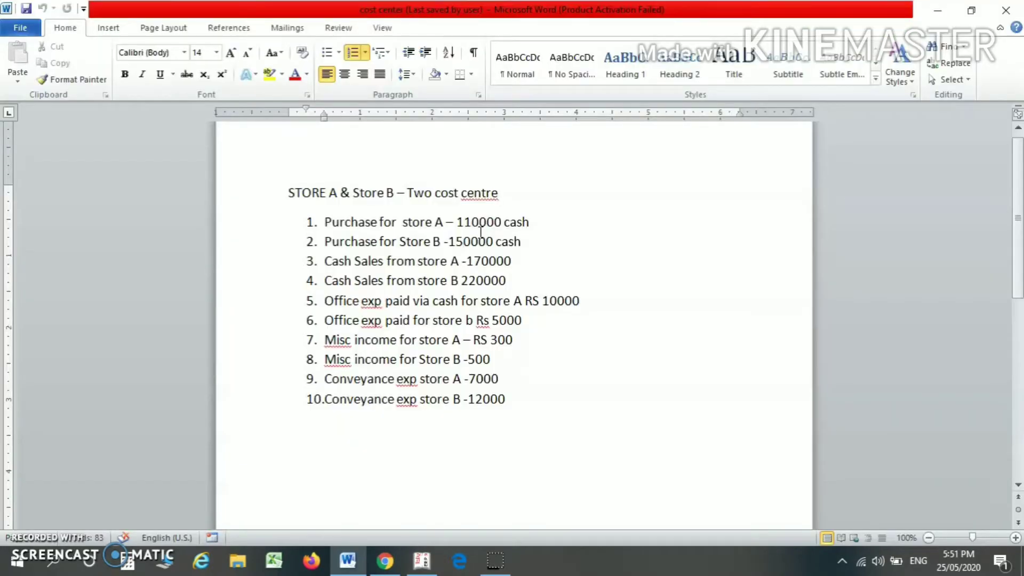
{"action": "key", "text": "alt+Tab"}
{"action": "type", "text": "1"}
{"action": "key", "text": "Return"}
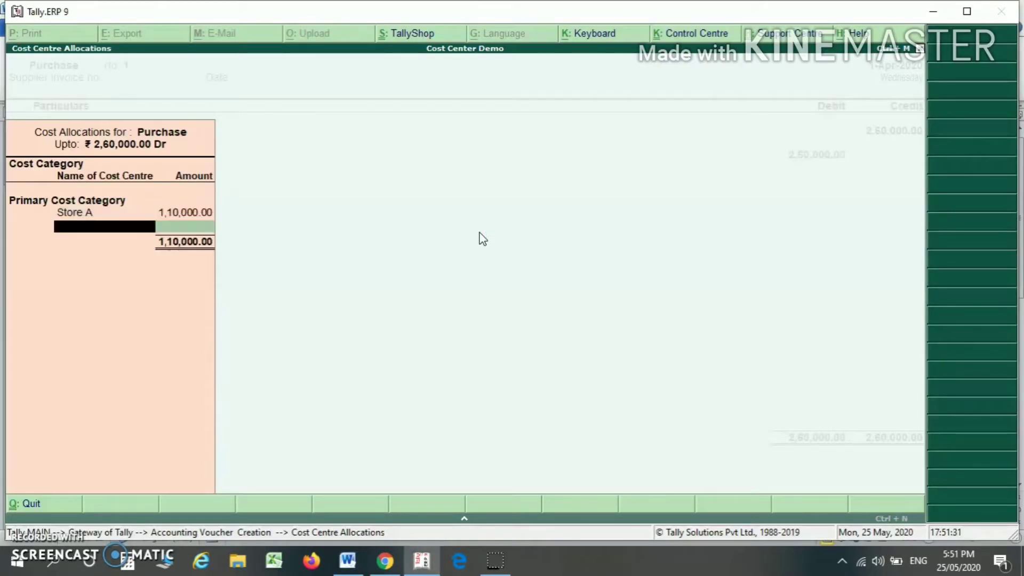
Allocate 150000 of the purchase to Store B and accept the purchase voucher without a narration.
{"action": "key", "text": "Down"}
{"action": "key", "text": "Return"}
{"action": "type", "text": "150000"}
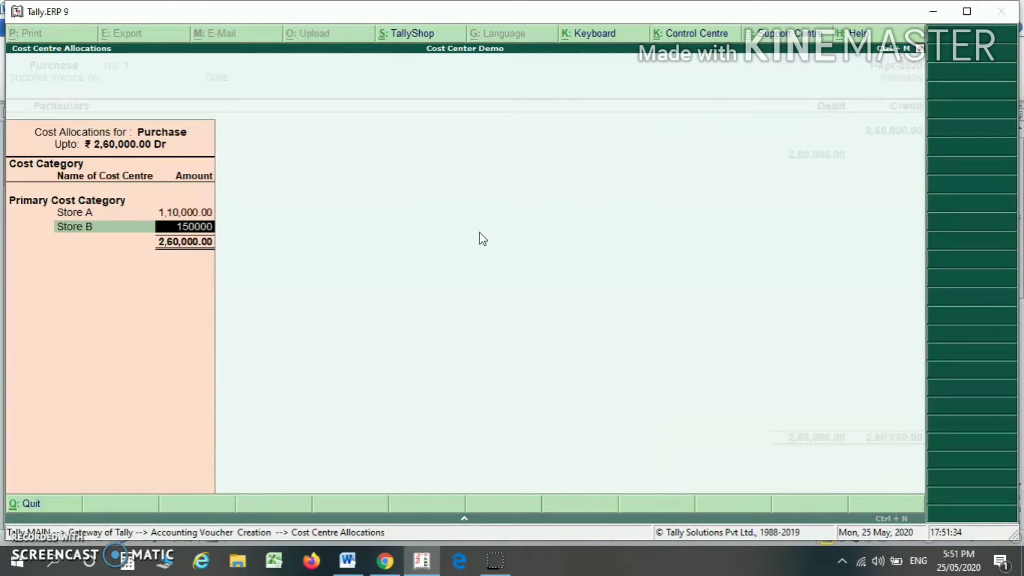
{"action": "key", "text": "Return"}
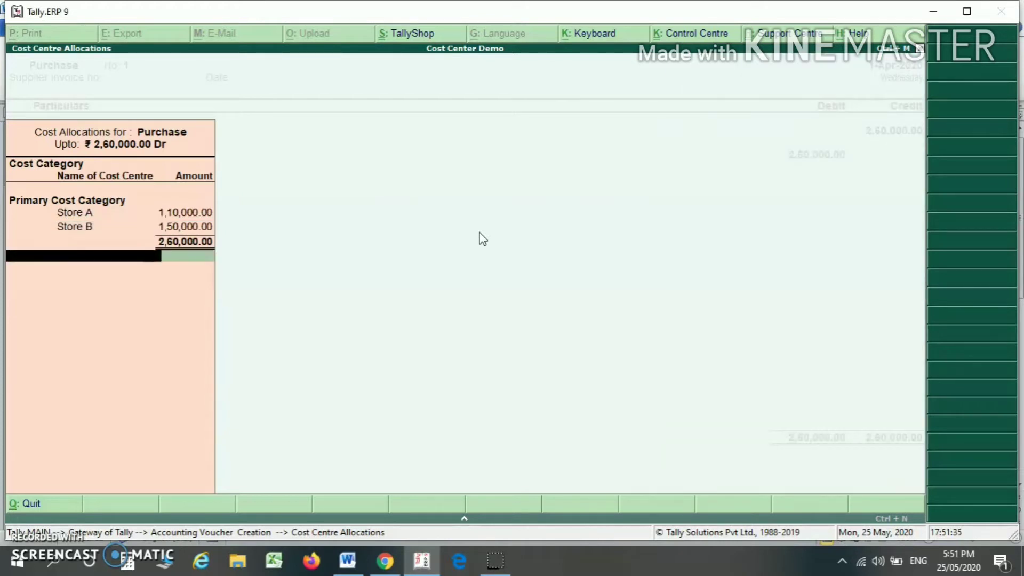
{"action": "key", "text": "Return"}
{"action": "key", "text": "Return"}
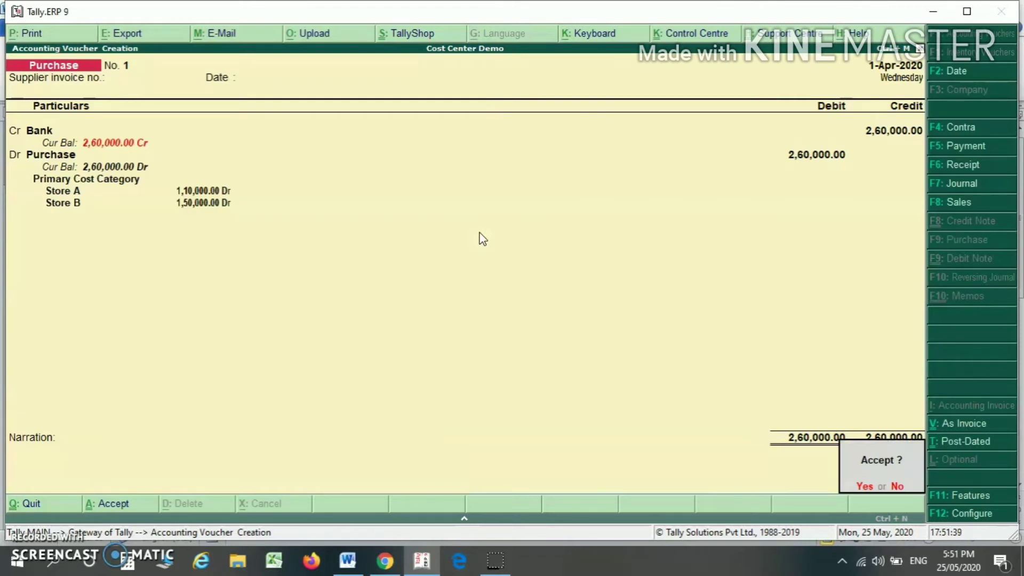
{"action": "key", "text": "y"}
Check the cash sales for both stores in the Word list and start a sales voucher.
{"action": "key", "text": "alt+Tab"}
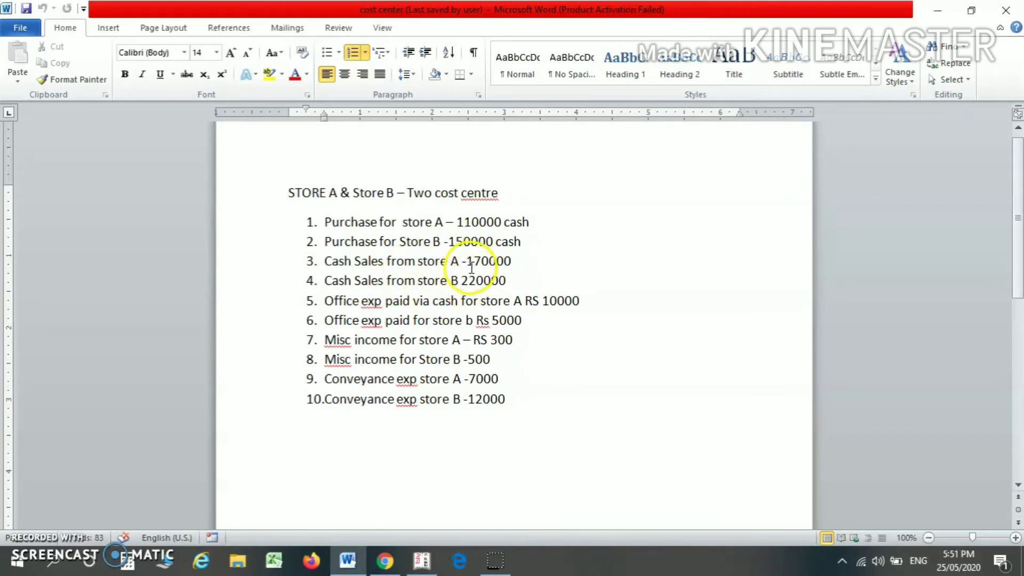
{"action": "key", "text": "alt+Tab"}
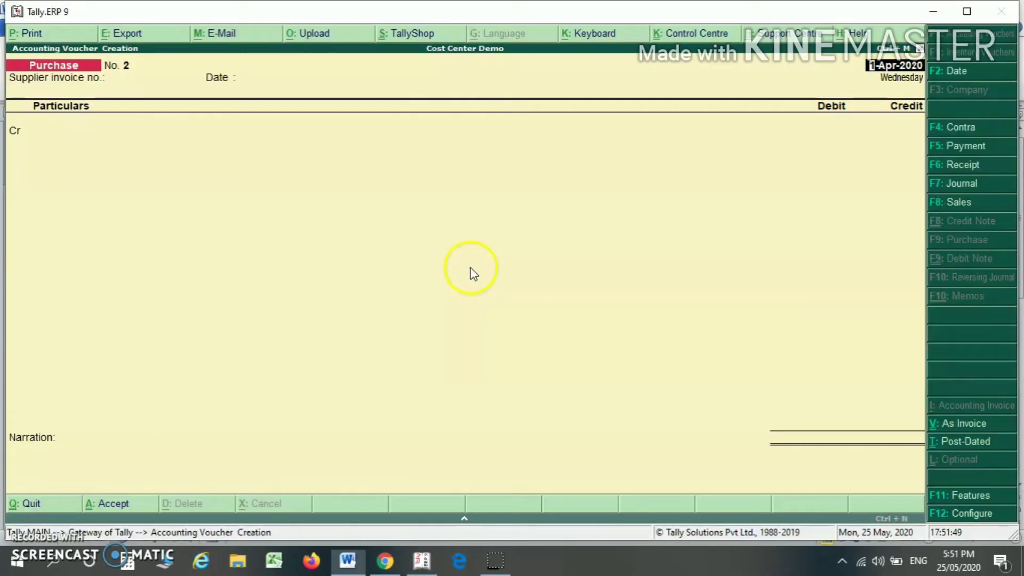
{"action": "key", "text": "Return"}
{"action": "key", "text": "Return"}
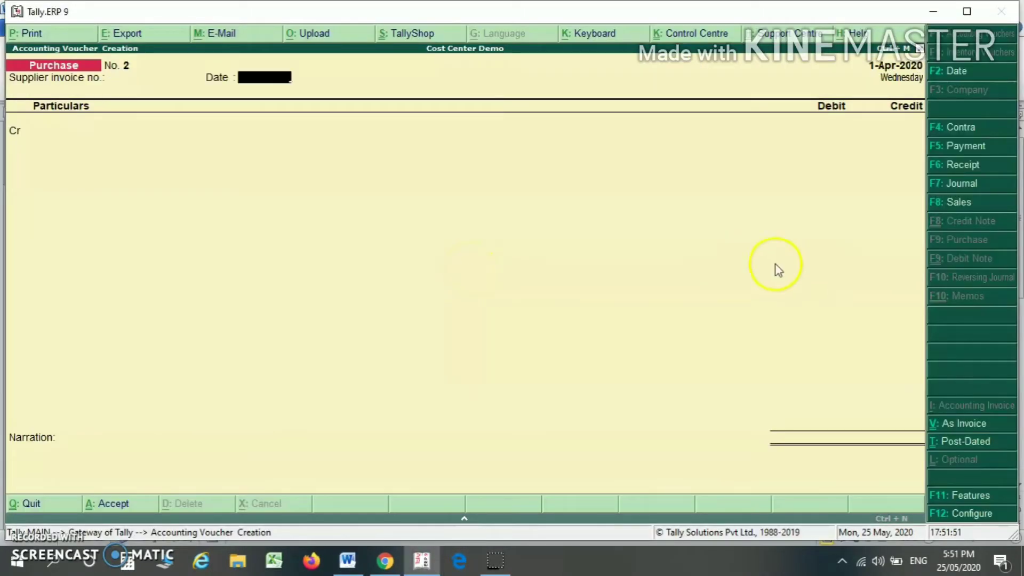
{"action": "left_click", "coordinate": [958, 202]}
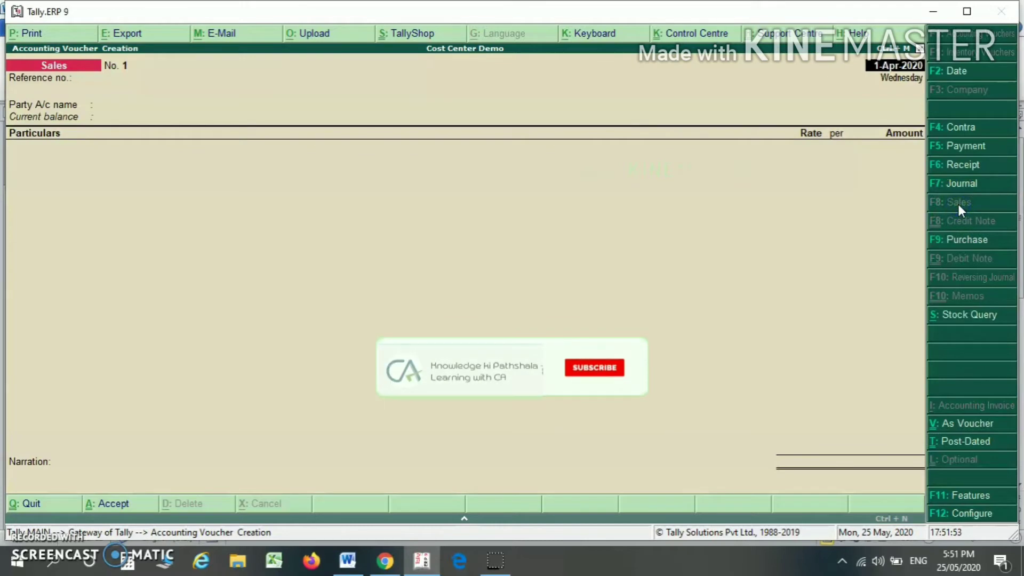
Switch the sales entry to voucher mode, debit Bank, and check the sales amounts in the Word list.
{"action": "key", "text": "ctrl+v"}
{"action": "key", "text": "Return"}
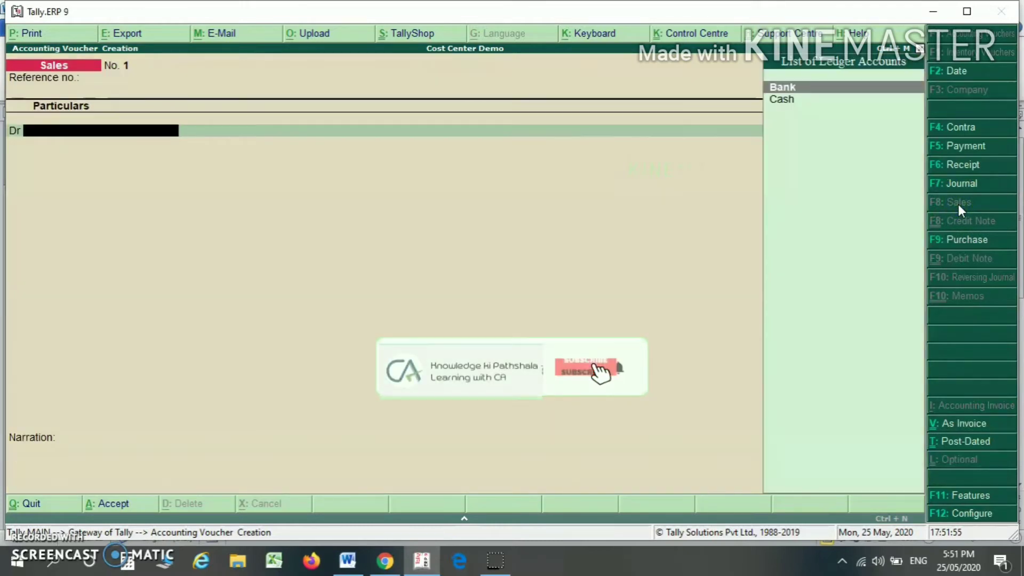
{"action": "key", "text": "Down"}
{"action": "key", "text": "Up"}
{"action": "key", "text": "Return"}
{"action": "key", "text": "alt+Tab"}
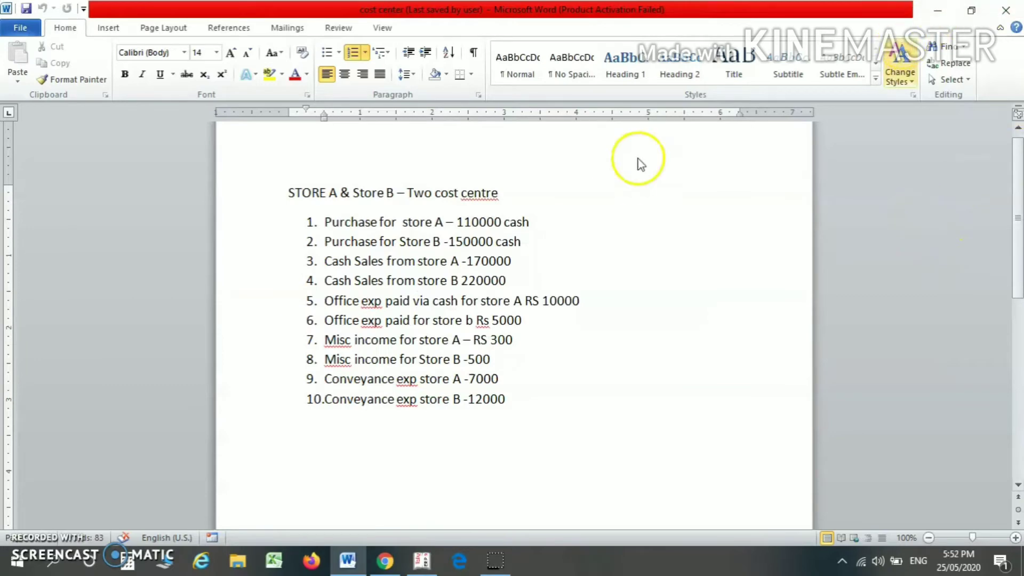
{"action": "key", "text": "alt+Tab"}
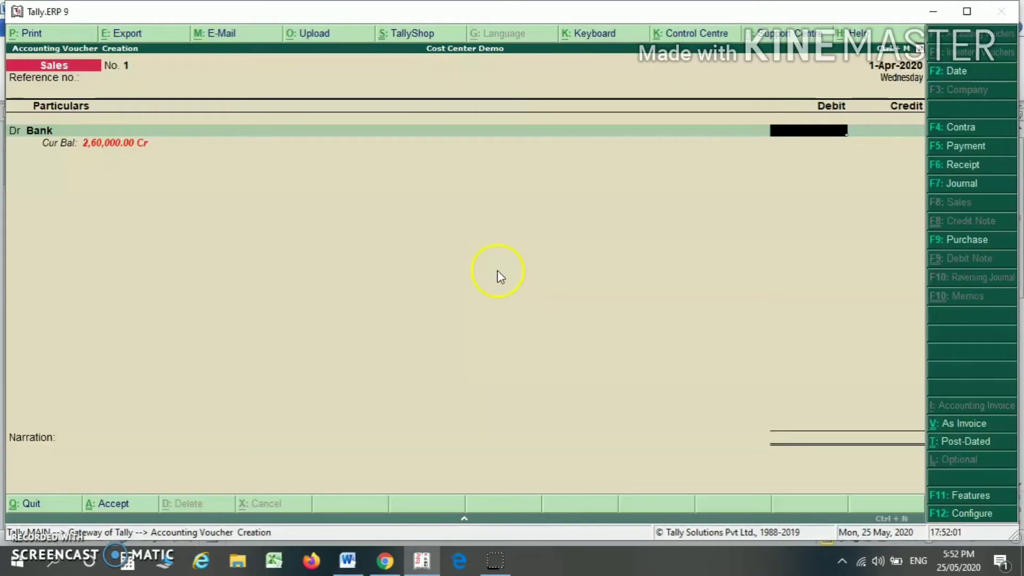
Calculate 220000+170000, debit Bank with 3,90,000 and accept its Cheque/DD allocation dated 1-Apr-2020.
{"action": "key", "text": "ctrl+n"}
{"action": "type", "text": "220000+170000"}
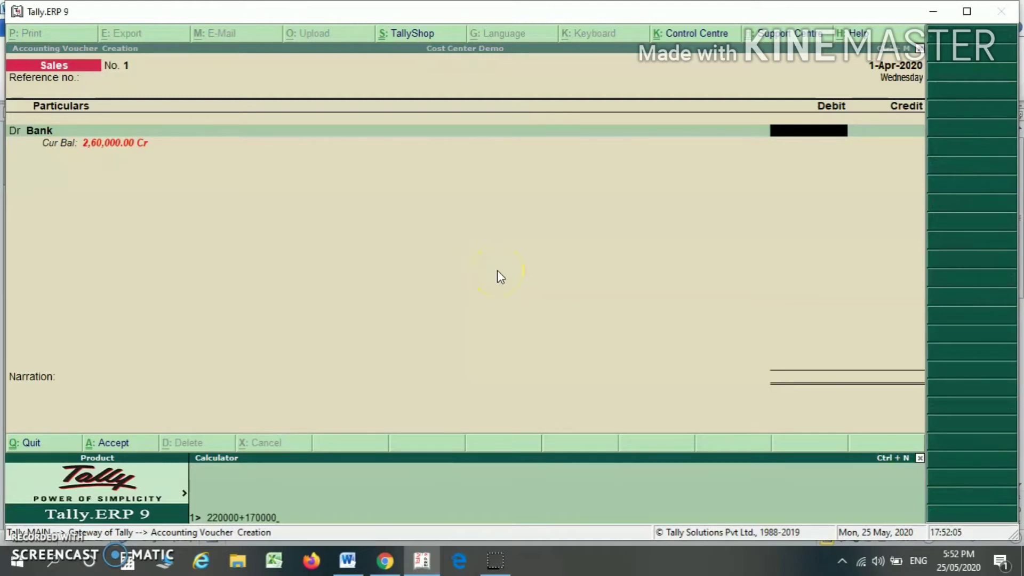
{"action": "key", "text": "Return"}
{"action": "key", "text": "Return"}
{"action": "key", "text": "Return"}
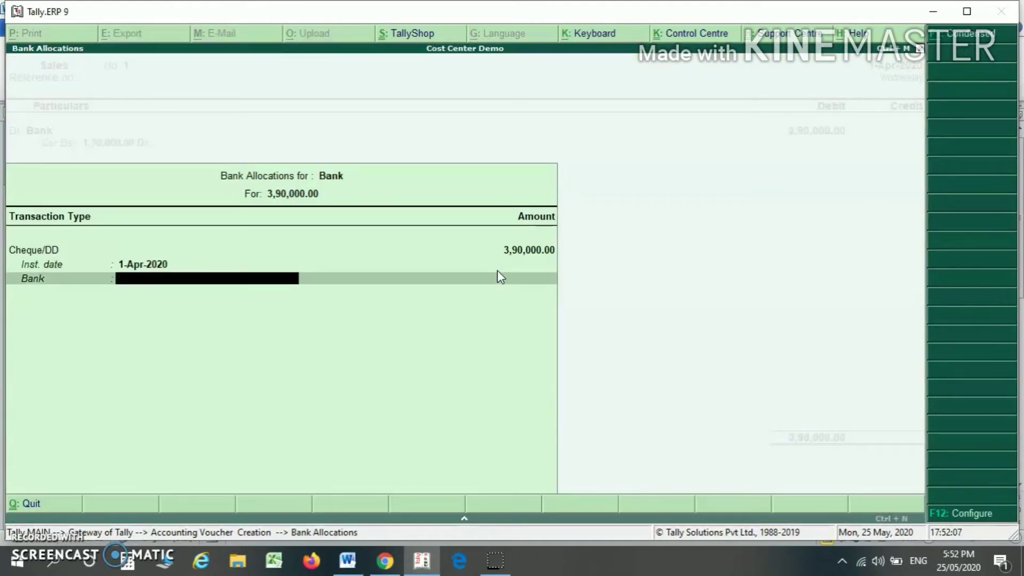
{"action": "key", "text": "Return"}
{"action": "key", "text": "Return"}
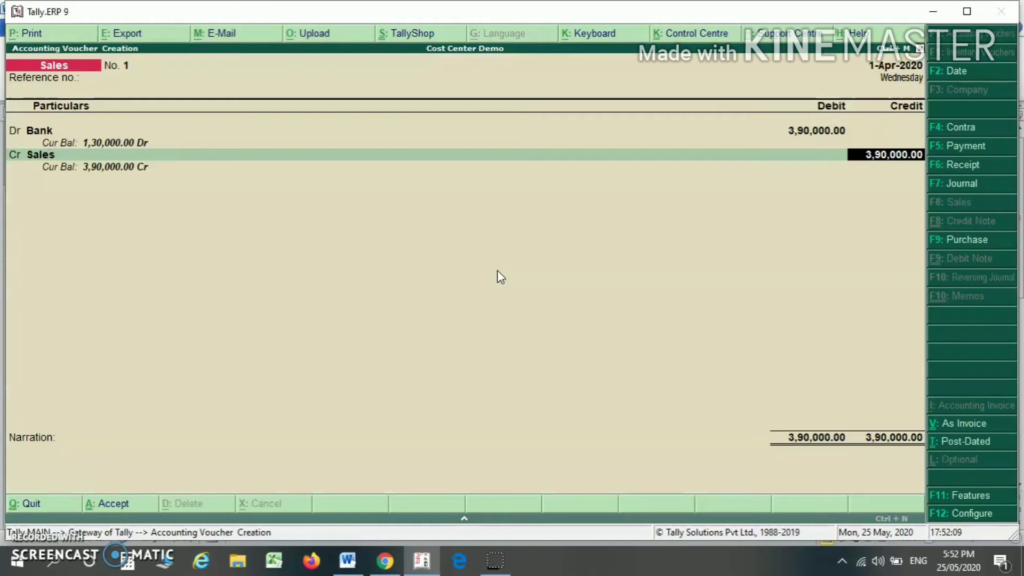
Credit Sales with 3,90,000 and allocate 1,70,000 of it to Store A under Primary Cost Category.
{"action": "key", "text": "Return"}
{"action": "key", "text": "Return"}
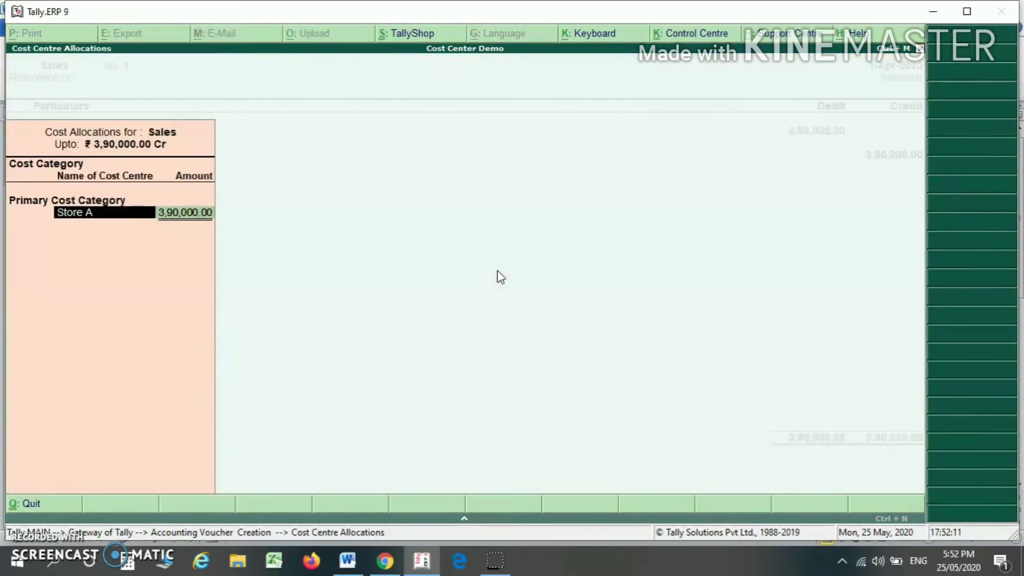
{"action": "key", "text": "Return"}
{"action": "key", "text": "alt+Tab"}
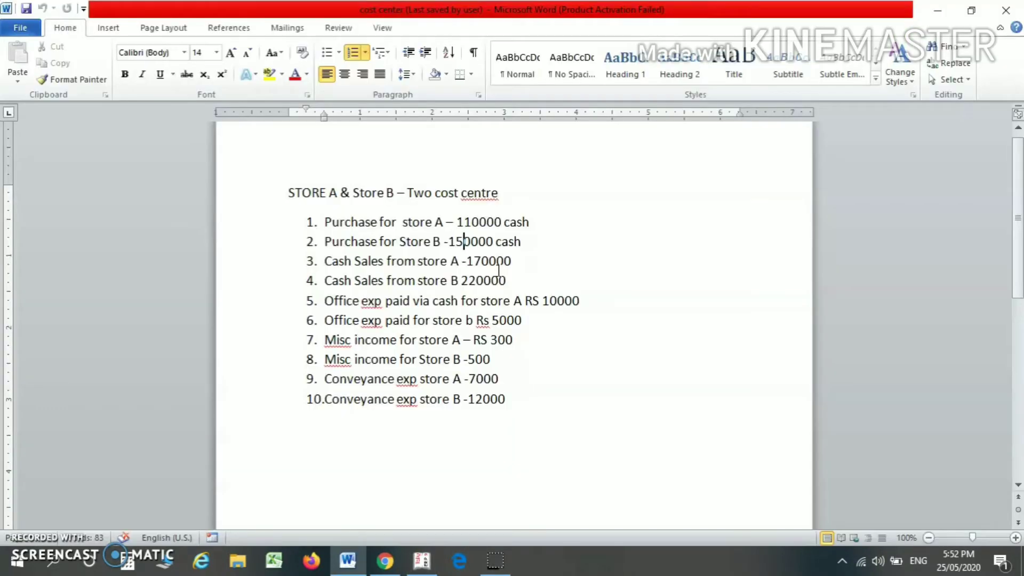
{"action": "key", "text": "alt+Tab"}
{"action": "type", "text": "1"}
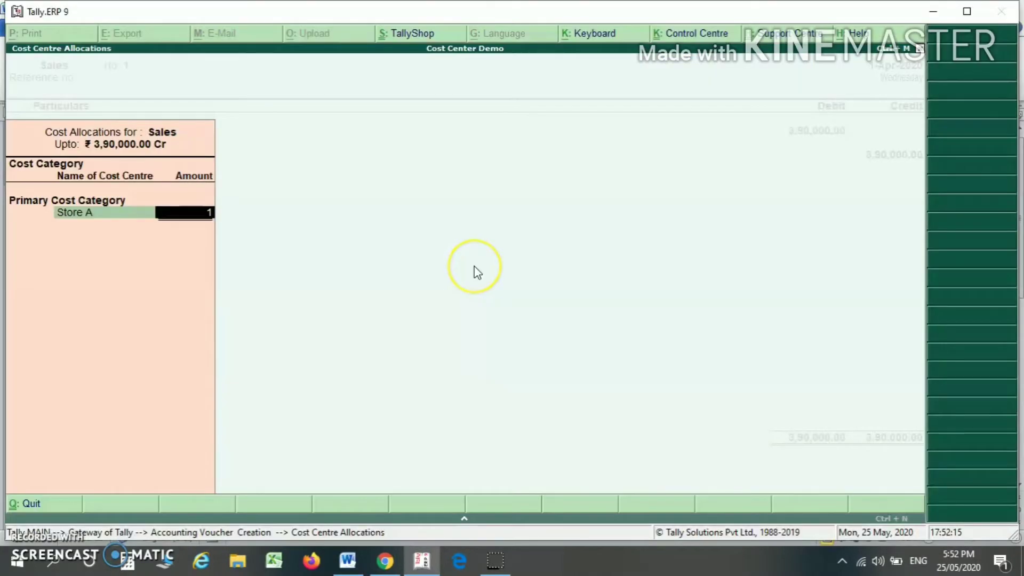
{"action": "type", "text": ",70,000"}
{"action": "key", "text": "Return"}
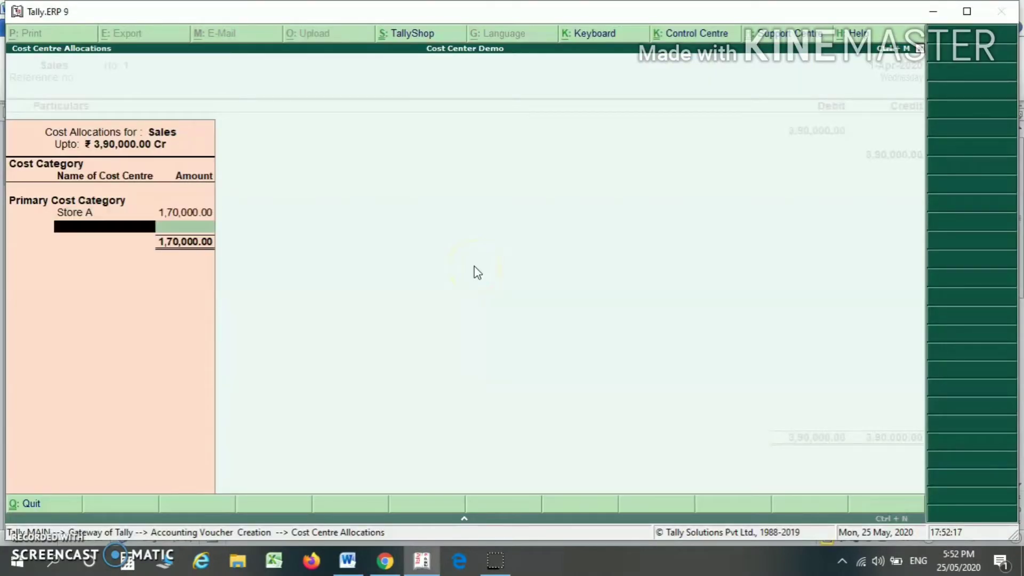
Allocate 2,20,000 of the sales to Store B and accept the sales voucher without a narration.
{"action": "type", "text": "St"}
{"action": "key", "text": "Down"}
{"action": "key", "text": "Return"}
{"action": "key", "text": "Return"}
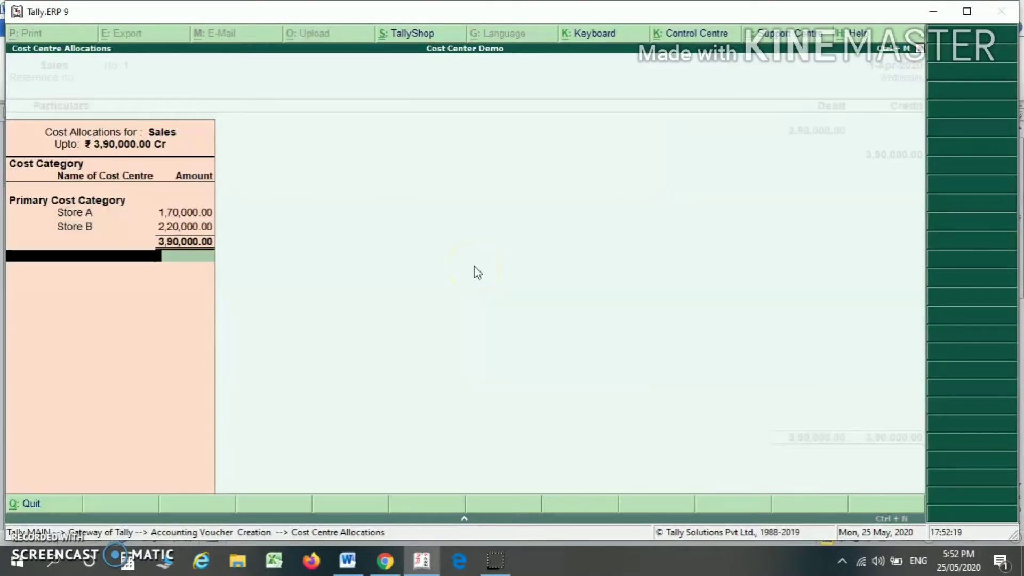
{"action": "key", "text": "Return"}
{"action": "key", "text": "Return"}
{"action": "key", "text": "Return"}
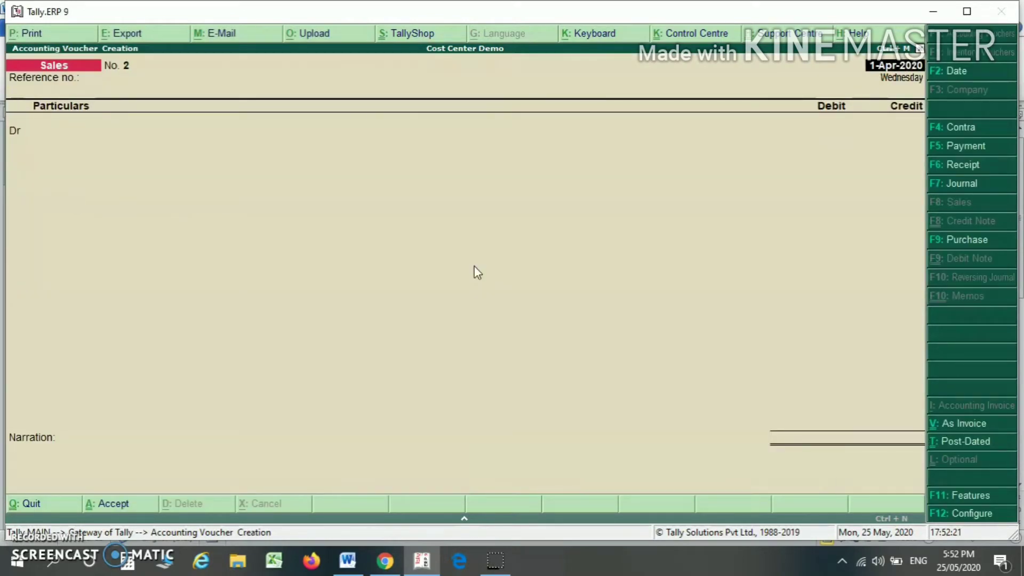
Check the office expenses in the Word list and start a payment voucher with Bank as the account.
{"action": "key", "text": "alt+Tab"}
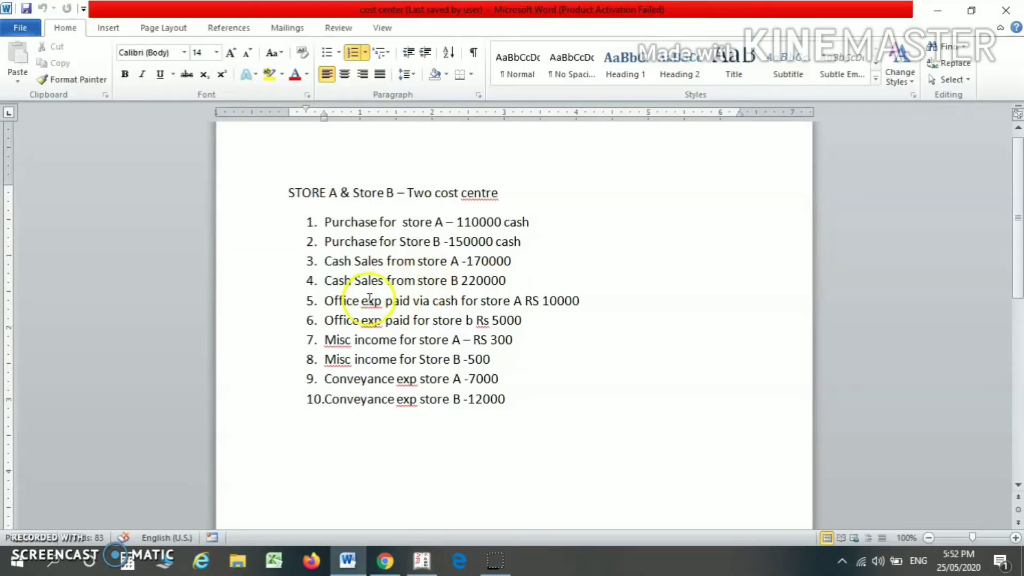
{"action": "key", "text": "alt+Tab"}
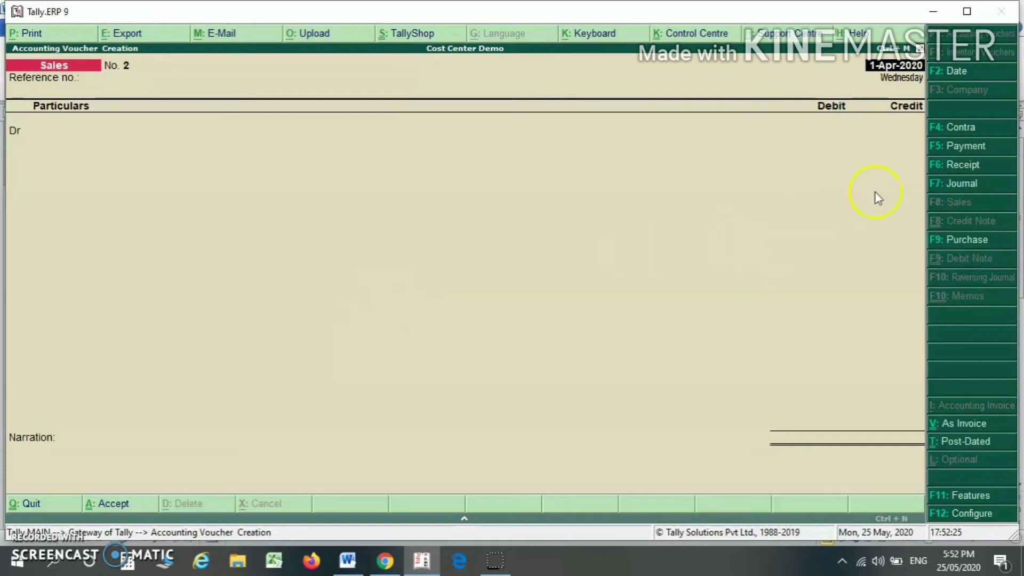
{"action": "left_click", "coordinate": [977, 149]}
{"action": "key", "text": "alt+Tab"}
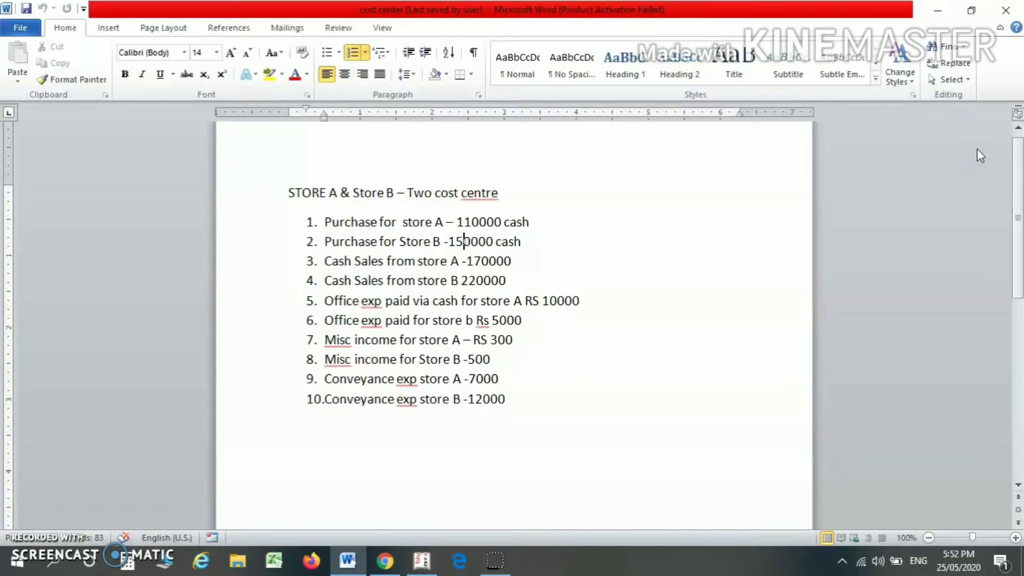
{"action": "key", "text": "alt+Tab"}
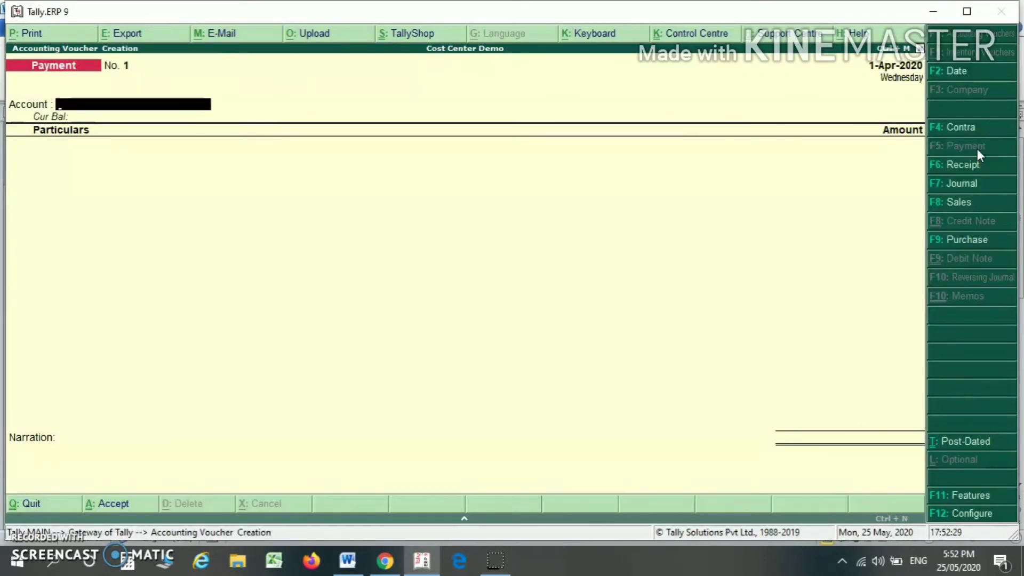
{"action": "type", "text": "Ba"}
{"action": "key", "text": "Return"}
Enter Office Exp in the payment voucher with an amount of 15000, based on the Word list.
{"action": "key", "text": "alt+Tab"}
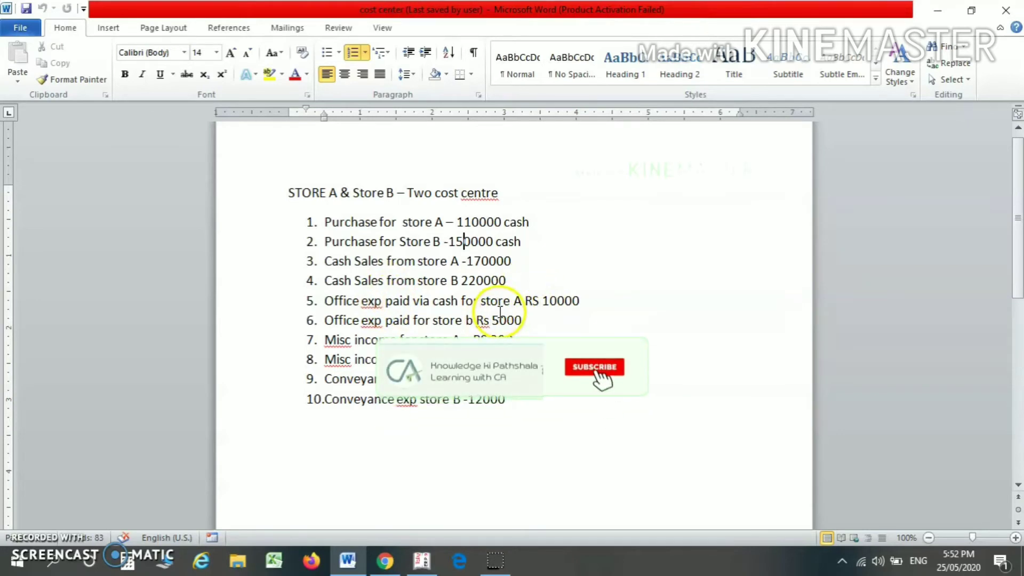
{"action": "key", "text": "alt+Tab"}
{"action": "type", "text": "Off"}
{"action": "key", "text": "Return"}
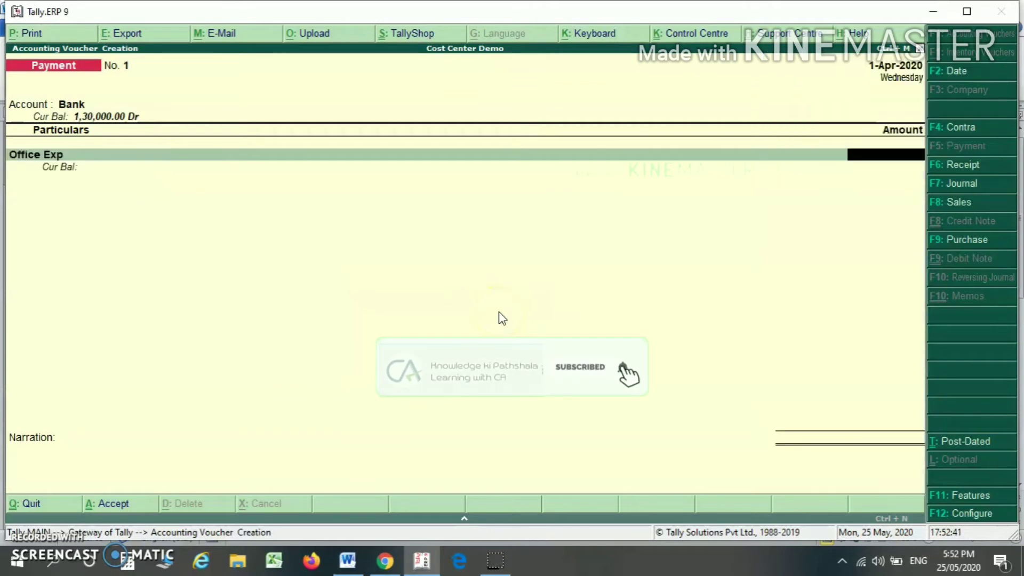
{"action": "type", "text": "15000"}
{"action": "key", "text": "Return"}
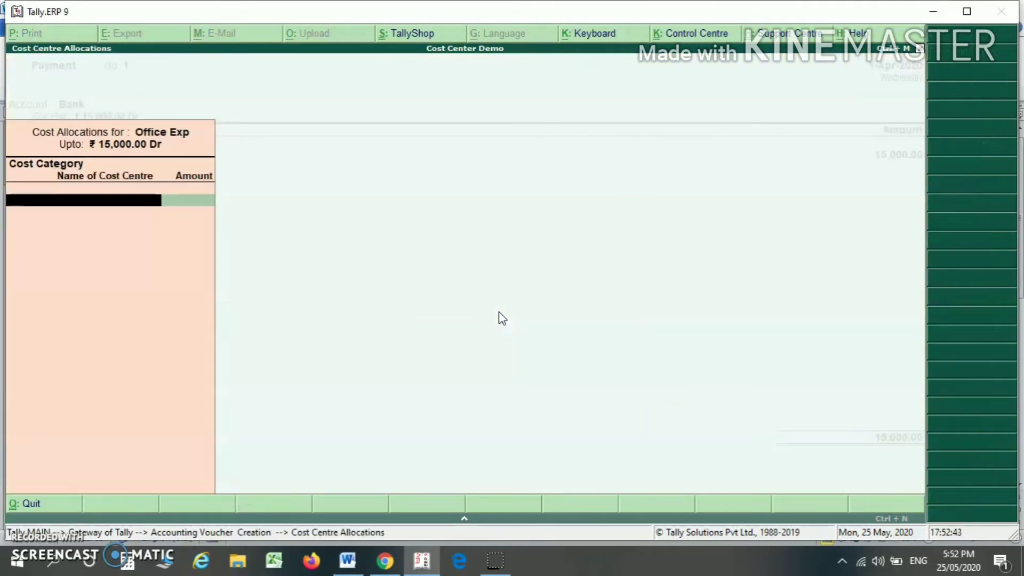
Allocate 10000 of the office expense to Store A under Primary Cost Category.
{"action": "type", "text": "P"}
{"action": "key", "text": "Return"}
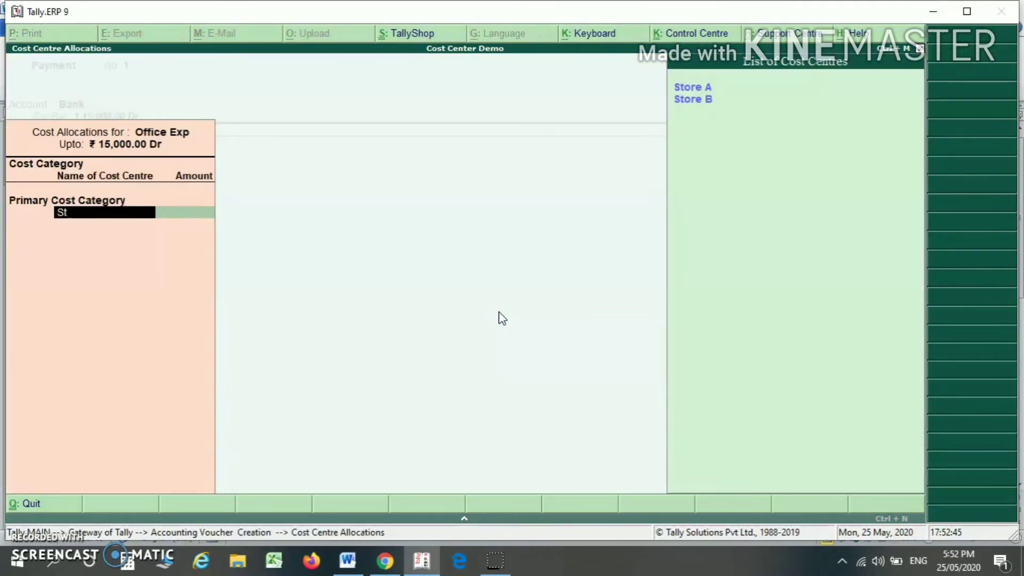
{"action": "type", "text": "S"}
{"action": "key", "text": "Return"}
{"action": "key", "text": "alt+Tab"}
{"action": "key", "text": "alt+Tab"}
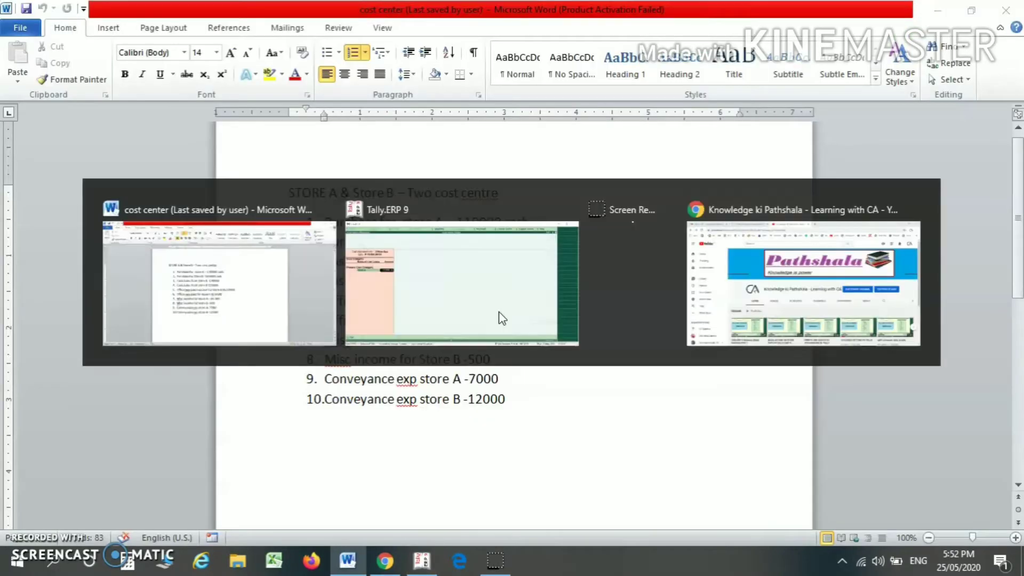
{"action": "type", "text": "10000"}
{"action": "key", "text": "Return"}
Allocate 5000 of the office expense to Store B and accept the payment voucher without a narration.
{"action": "type", "text": "S"}
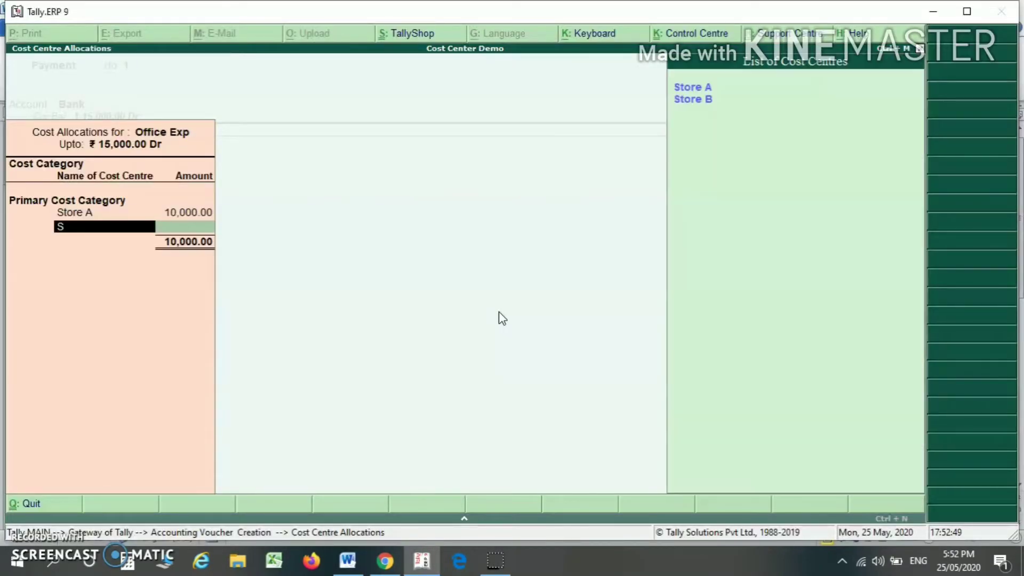
{"action": "type", "text": "t"}
{"action": "key", "text": "Down"}
{"action": "key", "text": "Return"}
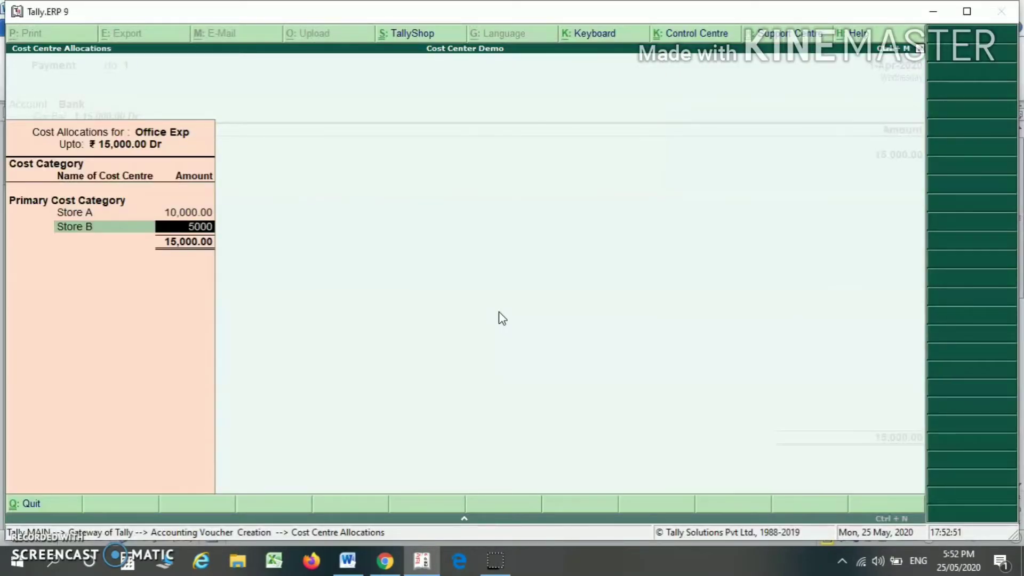
{"action": "key", "text": "Return"}
{"action": "key", "text": "Return"}
{"action": "key", "text": "Return"}
{"action": "key", "text": "Return"}
{"action": "key", "text": "Return"}
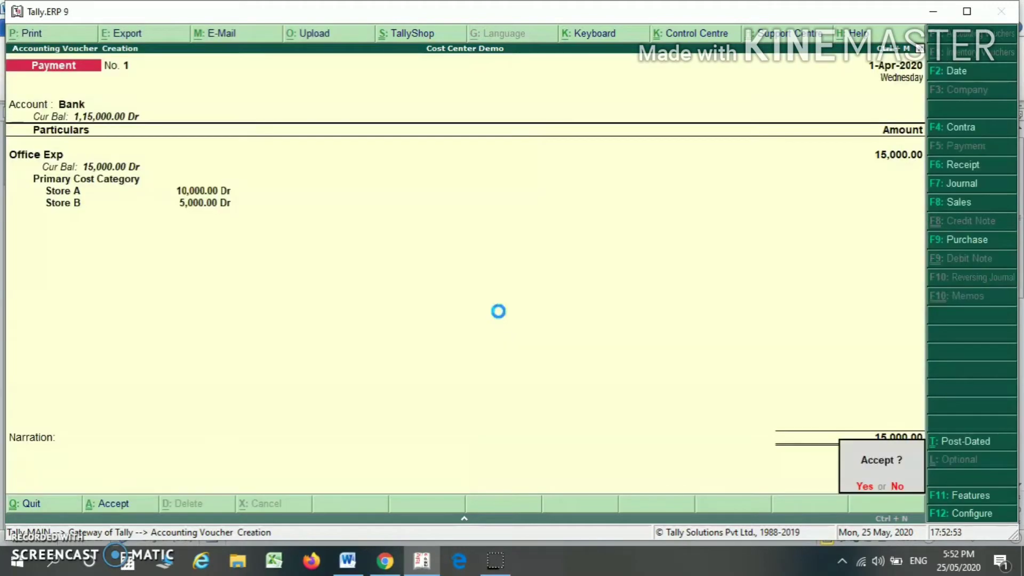
Check the misc income entries in the Word list and start a receipt voucher with Bank as the account.
{"action": "key", "text": "alt+Tab"}
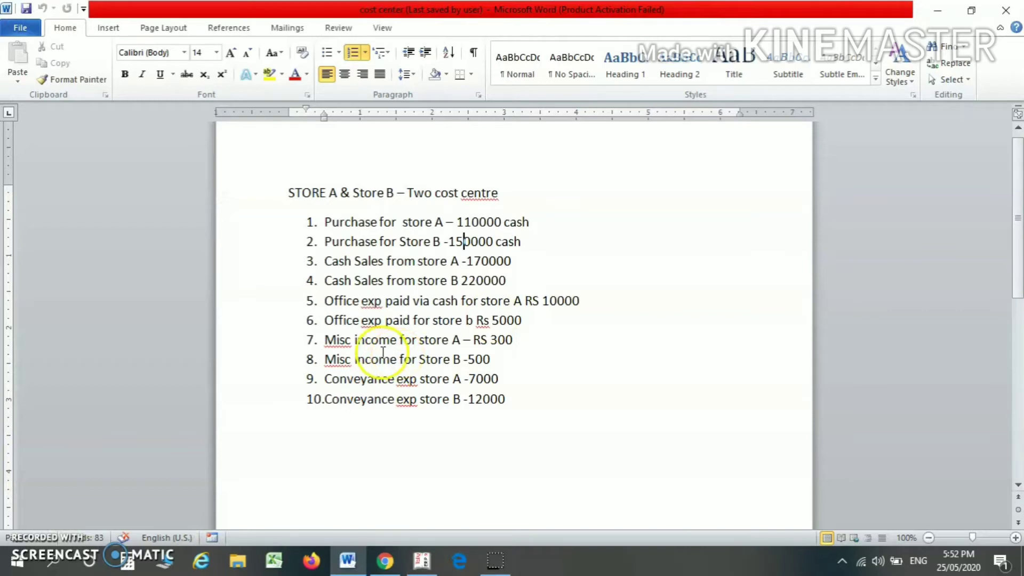
{"action": "key", "text": "alt+Tab"}
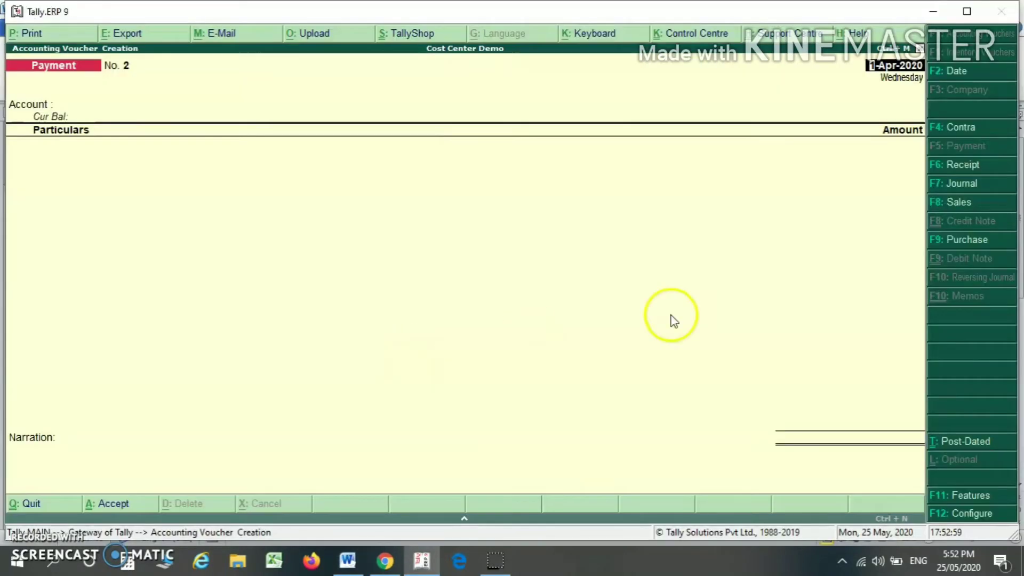
{"action": "left_click", "coordinate": [953, 166]}
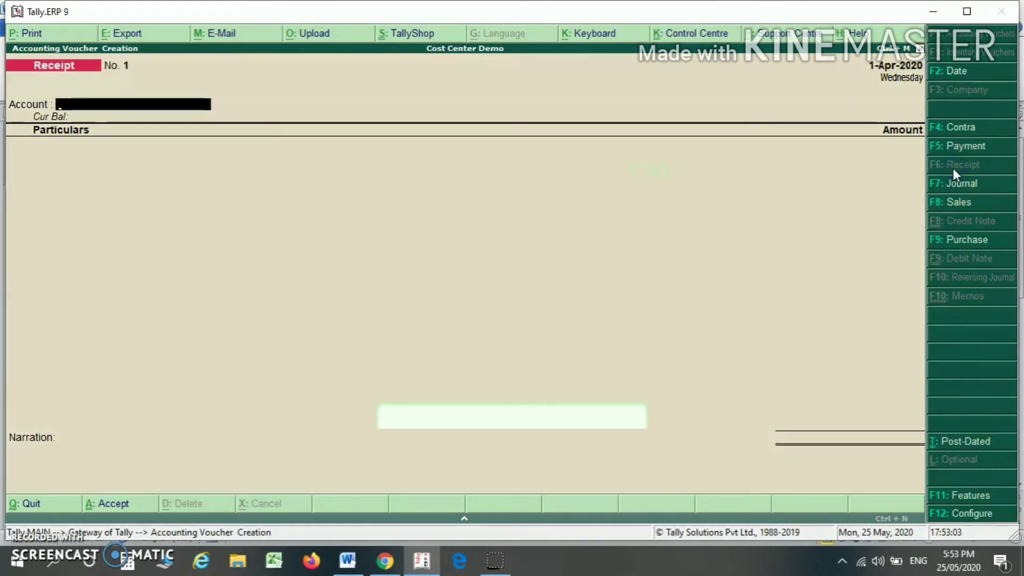
{"action": "type", "text": "Ban"}
{"action": "key", "text": "Return"}
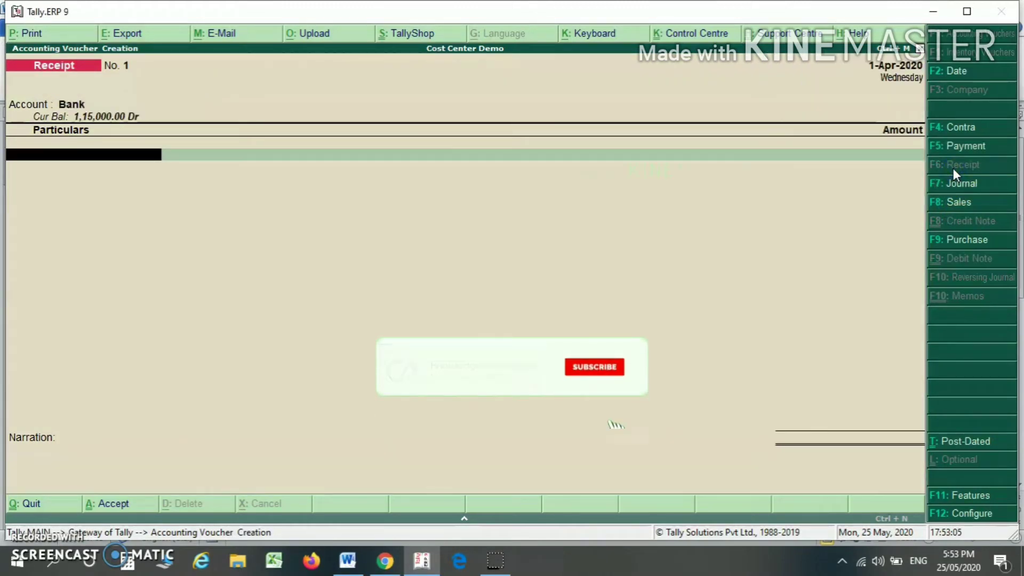
Enter Misc Income in the receipt voucher with an amount of 800, based on the Word list.
{"action": "type", "text": "Mis"}
{"action": "key", "text": "Return"}
{"action": "key", "text": "alt+Tab"}
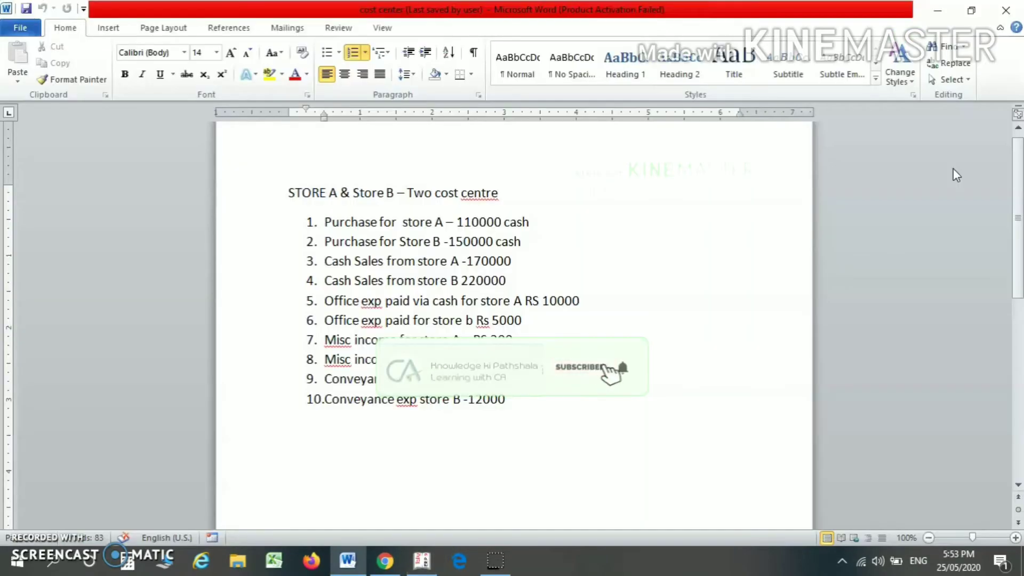
{"action": "key", "text": "alt+Tab"}
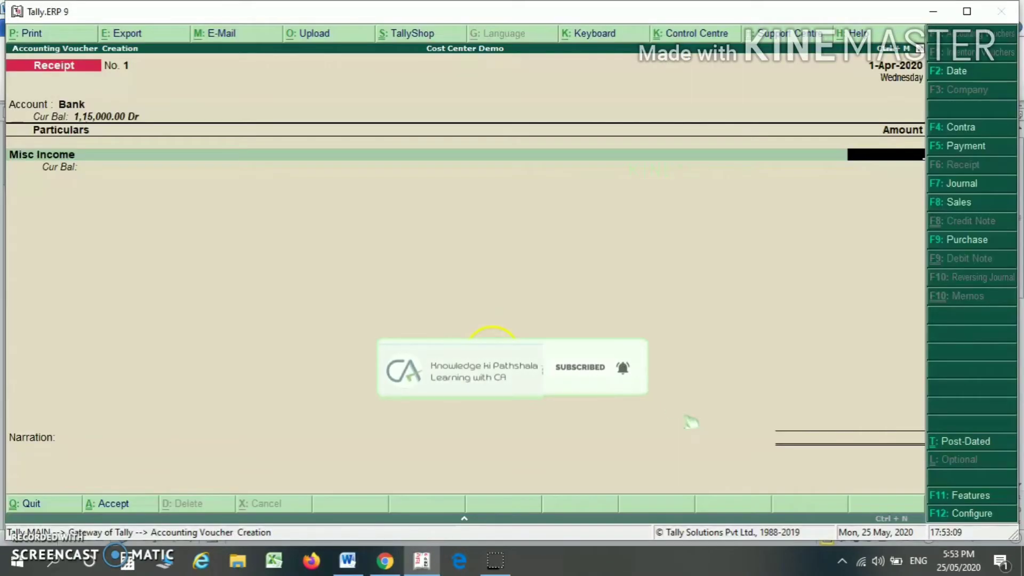
{"action": "type", "text": "800"}
{"action": "key", "text": "Return"}
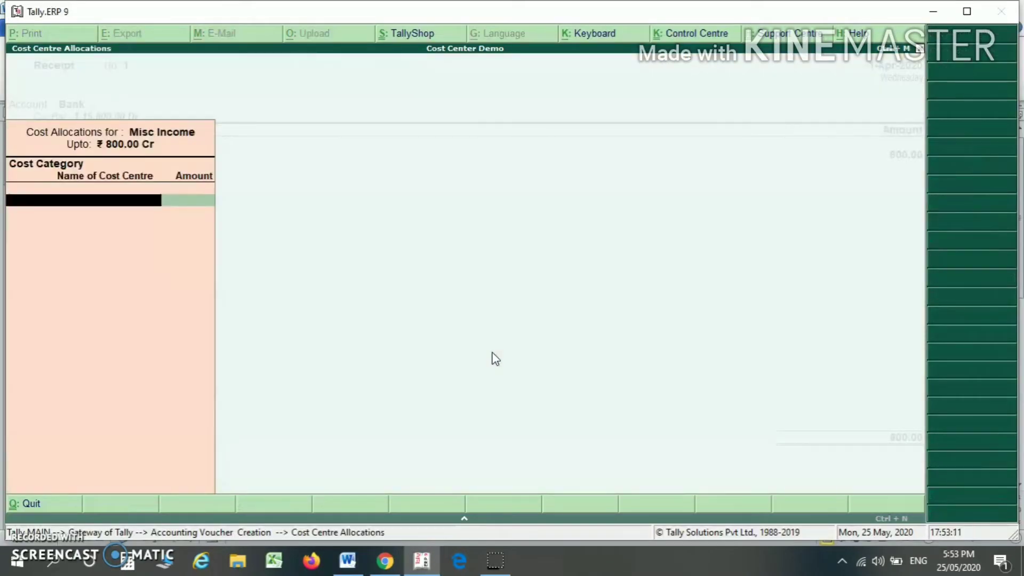
Allocate 300 of the misc income to Store A under Primary Cost Category.
{"action": "key", "text": "Return"}
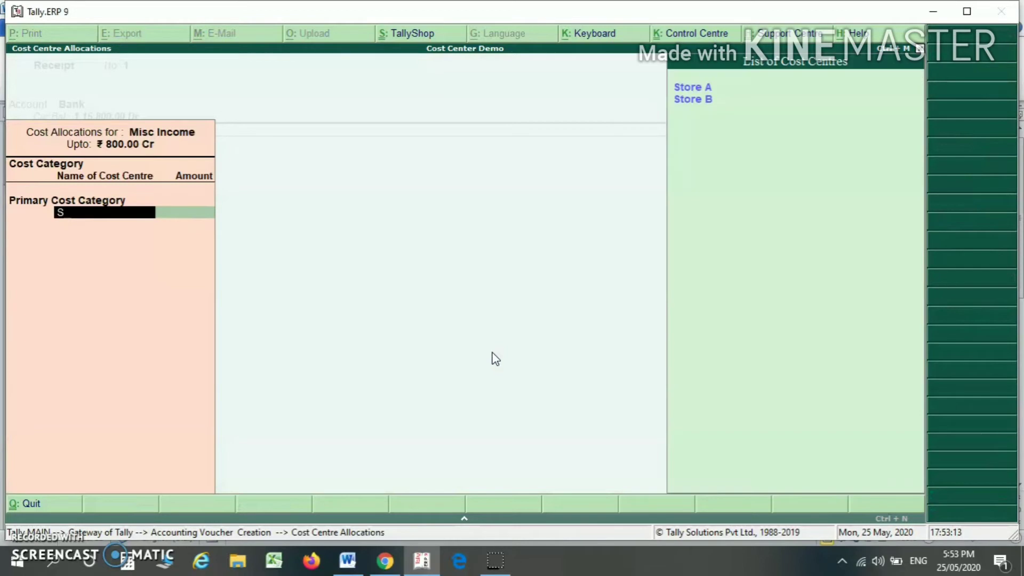
{"action": "key", "text": "Return"}
{"action": "key", "text": "alt+Tab"}
{"action": "key", "text": "alt+Tab"}
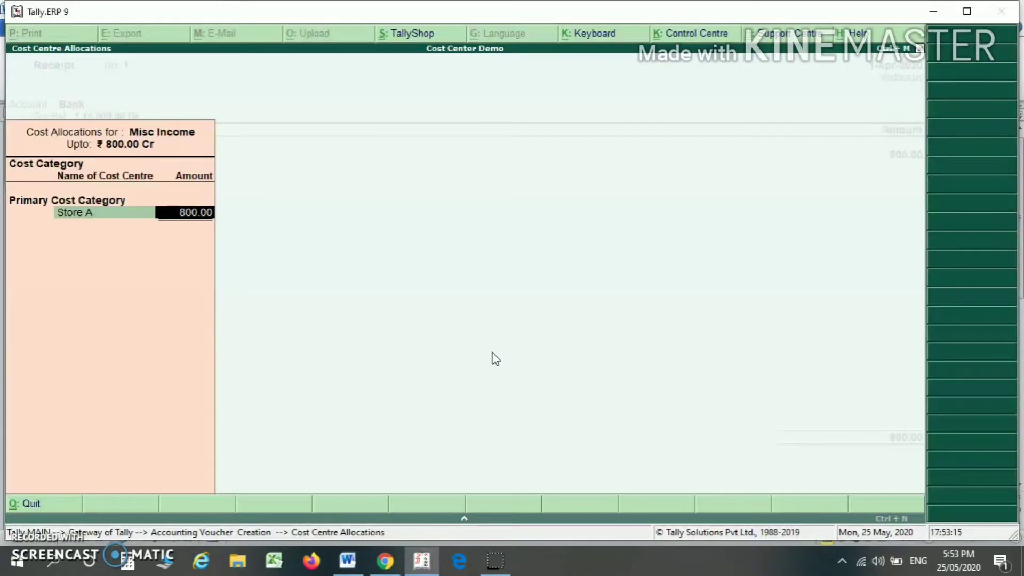
{"action": "key", "text": "Return"}
Allocate the remaining 500 of misc income to Store B and choose Cheque/DD for the bank allocation.
{"action": "type", "text": "St"}
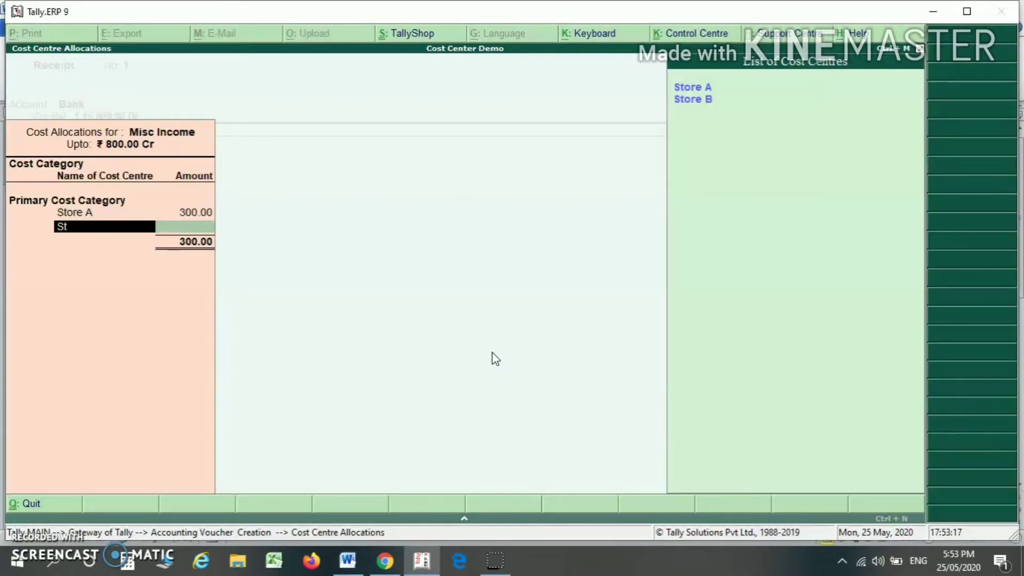
{"action": "key", "text": "Down"}
{"action": "key", "text": "Return"}
{"action": "key", "text": "Return"}
{"action": "key", "text": "Return"}
{"action": "key", "text": "Return"}
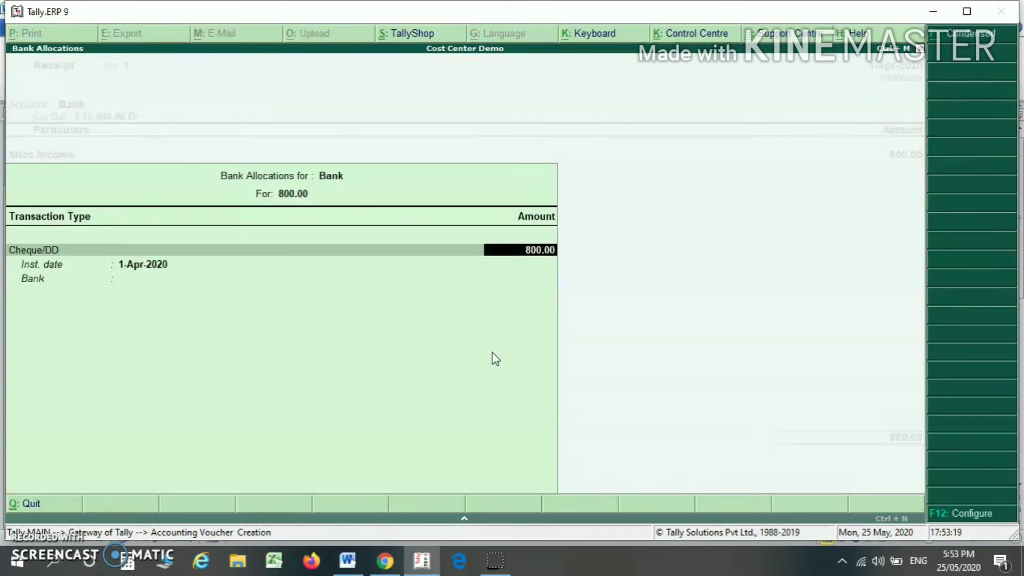
Complete the Cheque/DD bank allocation of 800 dated 1-Apr-2020 and save the receipt voucher.
{"action": "key", "text": "Return"}
{"action": "key", "text": "Return"}
{"action": "key", "text": "Return"}
{"action": "key", "text": "Return"}
Check the conveyance expense entries in the Word list and start a Tally payment voucher with Bank as the account.
{"action": "key", "text": "alt+Tab"}
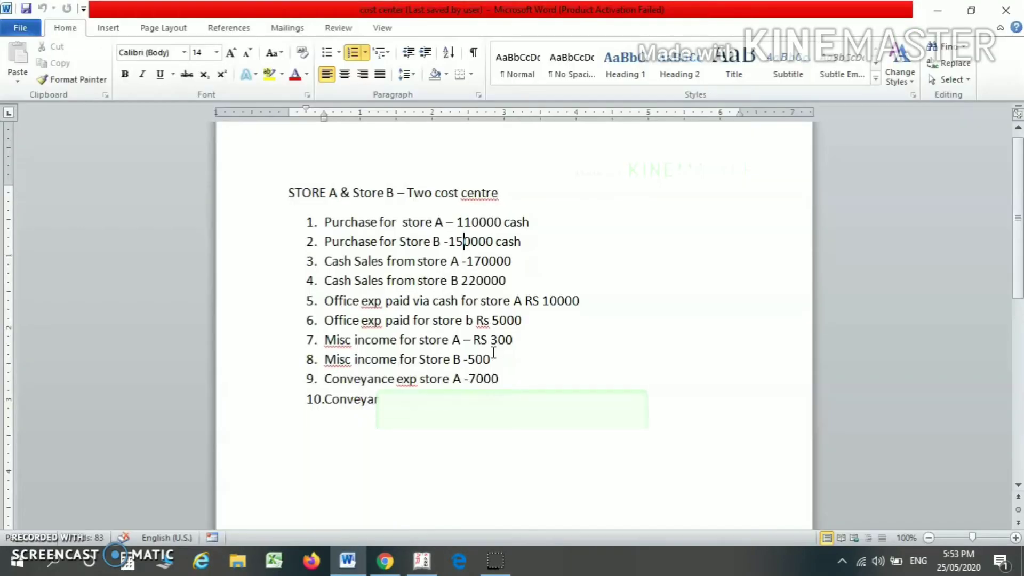
{"action": "left_click_drag", "start_coordinate": [393, 338], "coordinate": [486, 360]}
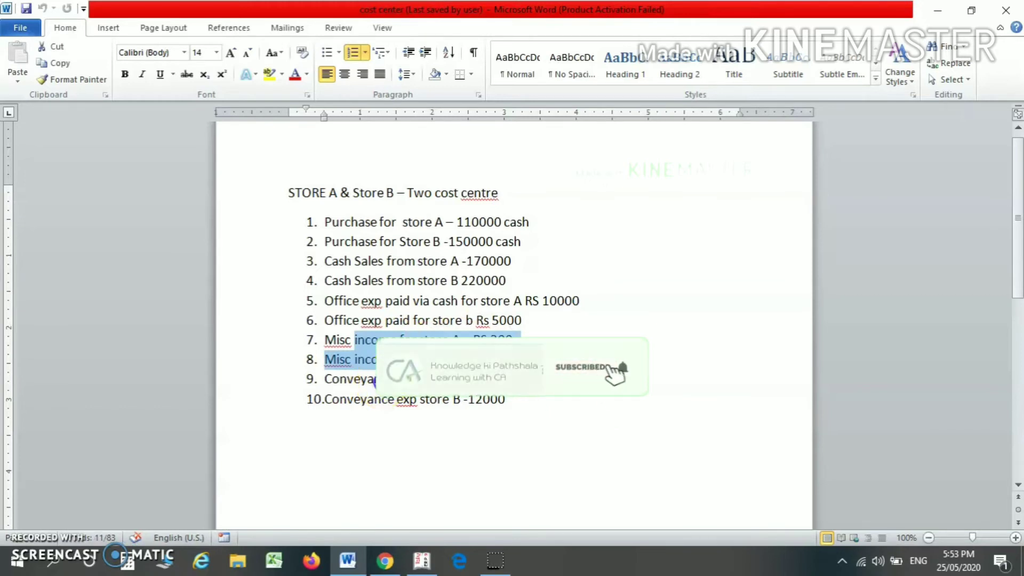
{"action": "left_click_drag", "start_coordinate": [325, 379], "coordinate": [453, 397]}
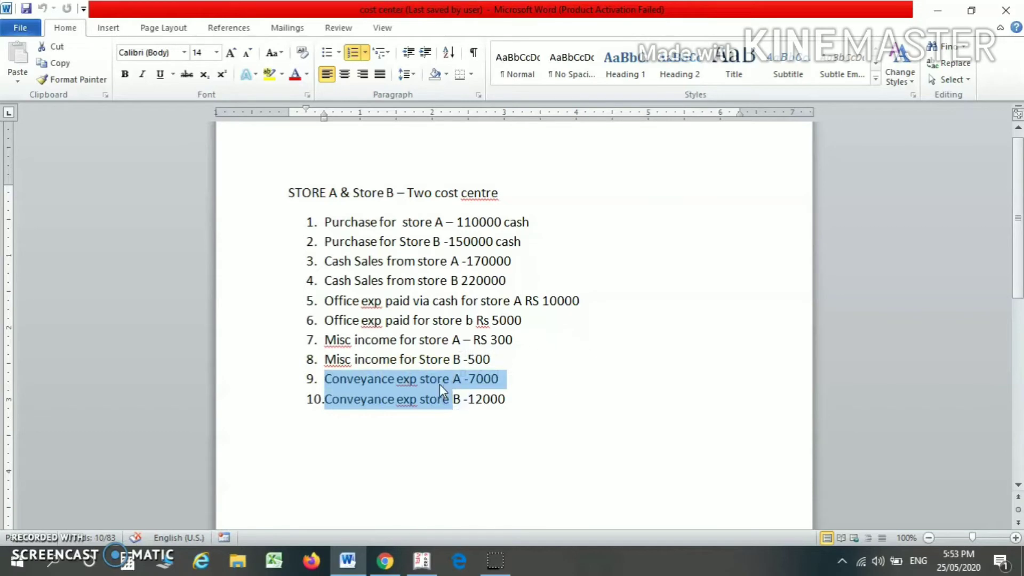
{"action": "left_click", "coordinate": [439, 384]}
{"action": "key", "text": "alt+Tab"}
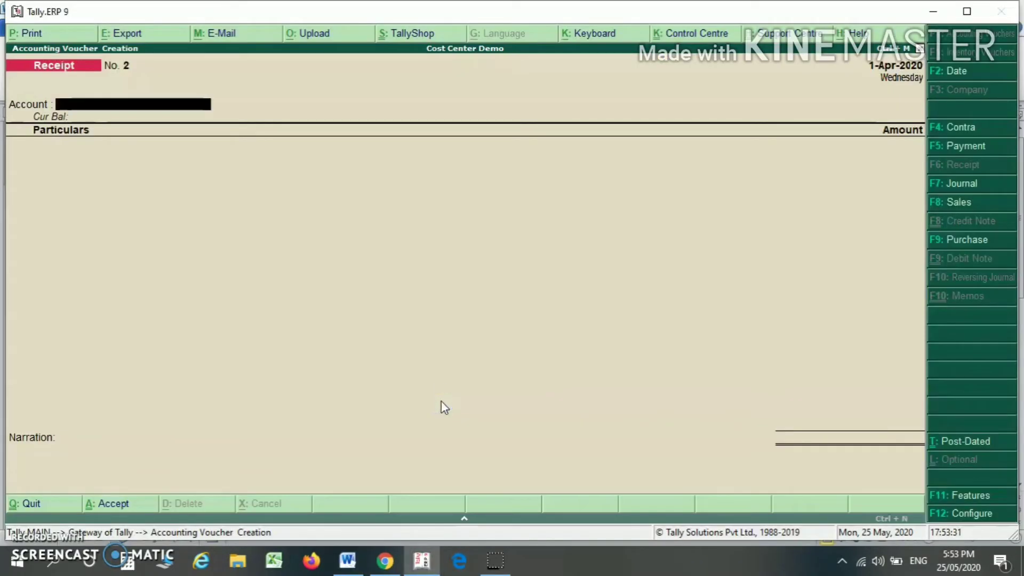
{"action": "left_click", "coordinate": [978, 148]}
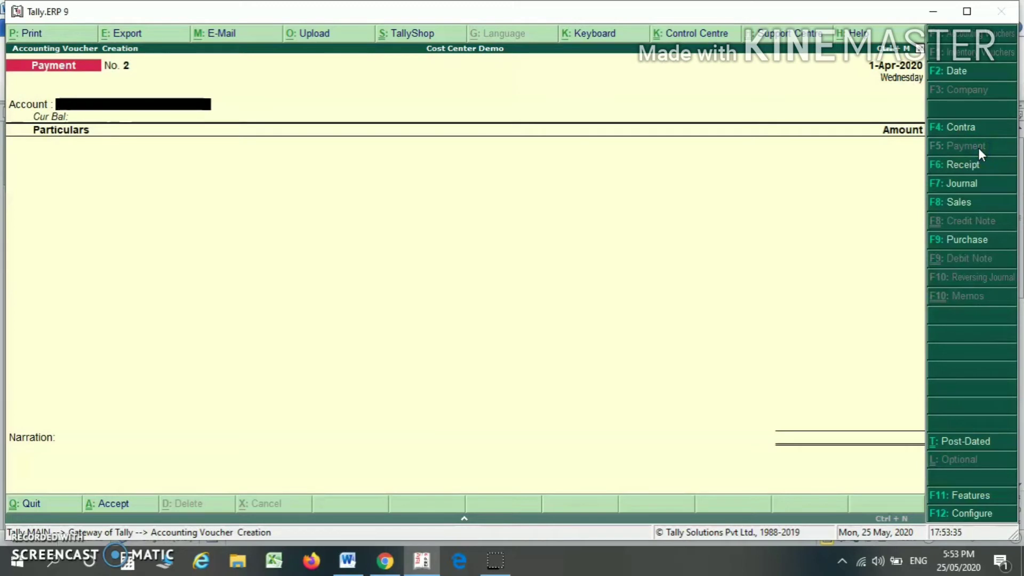
{"action": "key", "text": "Return"}
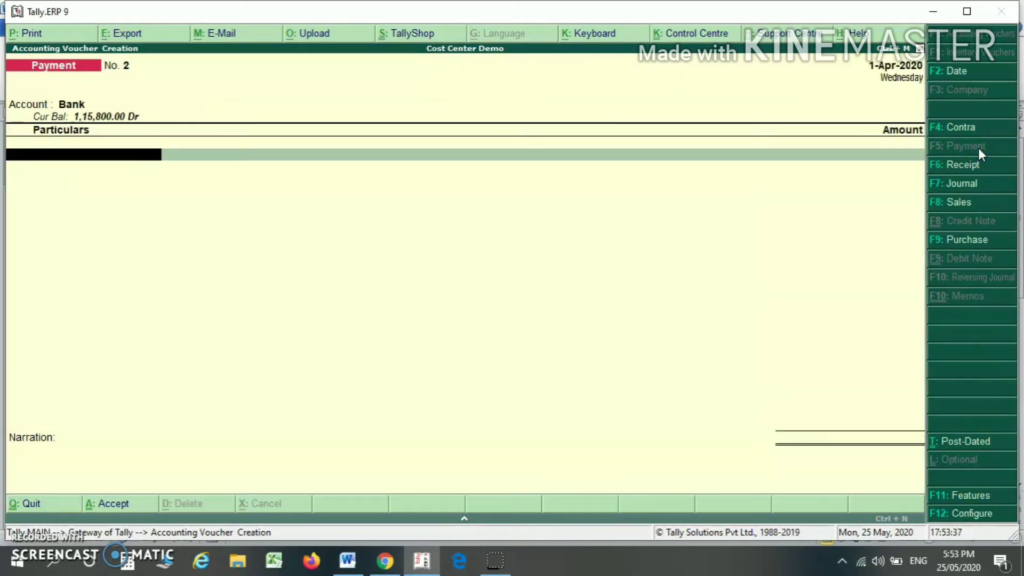
Enter Conveyance Exp in the payment voucher with an amount of 19,000, based on the Word list.
{"action": "type", "text": "co"}
{"action": "key", "text": "Return"}
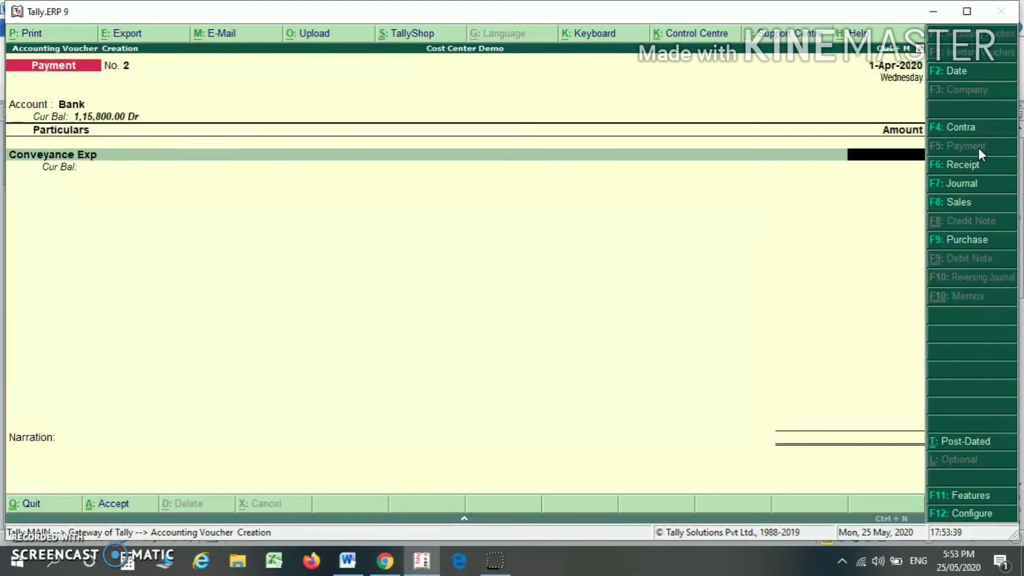
{"action": "key", "text": "alt+Tab"}
{"action": "key", "text": "alt+Tab"}
{"action": "type", "text": "1"}
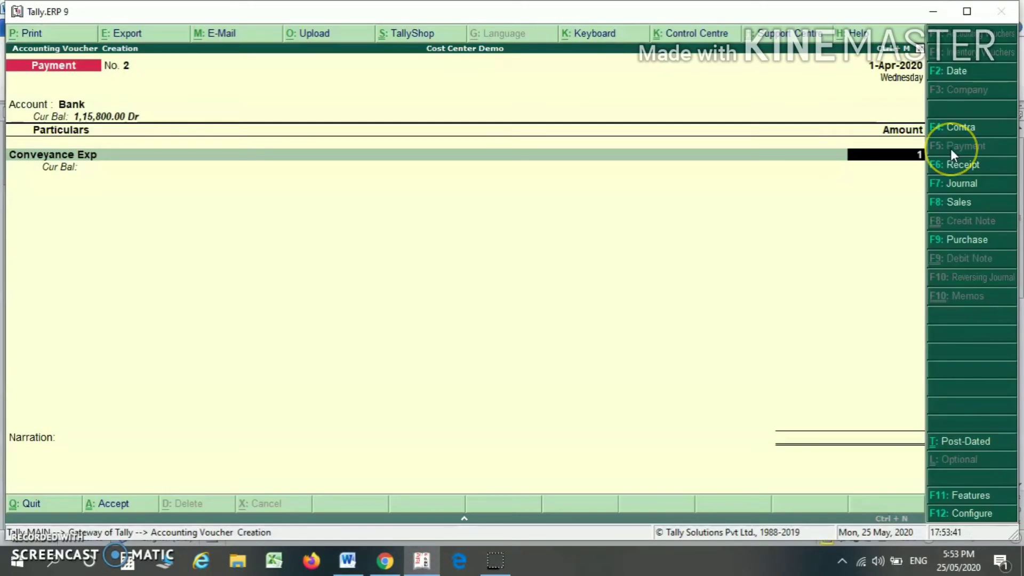
{"action": "type", "text": "9,000"}
{"action": "key", "text": "Return"}
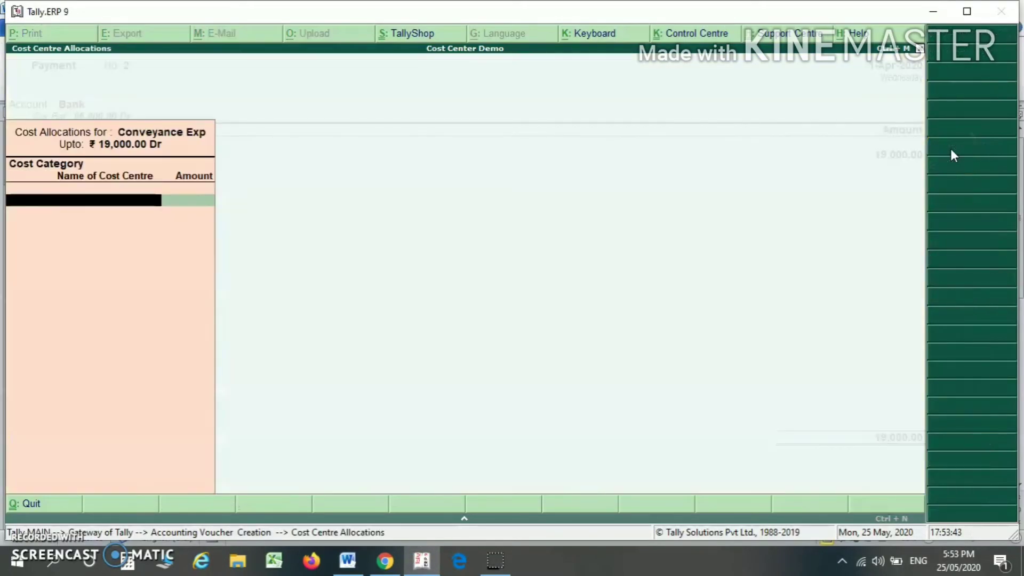
Allocate 7,000 of the conveyance expense to Store A under Primary Cost Category, checking the Word list.
{"action": "key", "text": "Return"}
{"action": "type", "text": "St"}
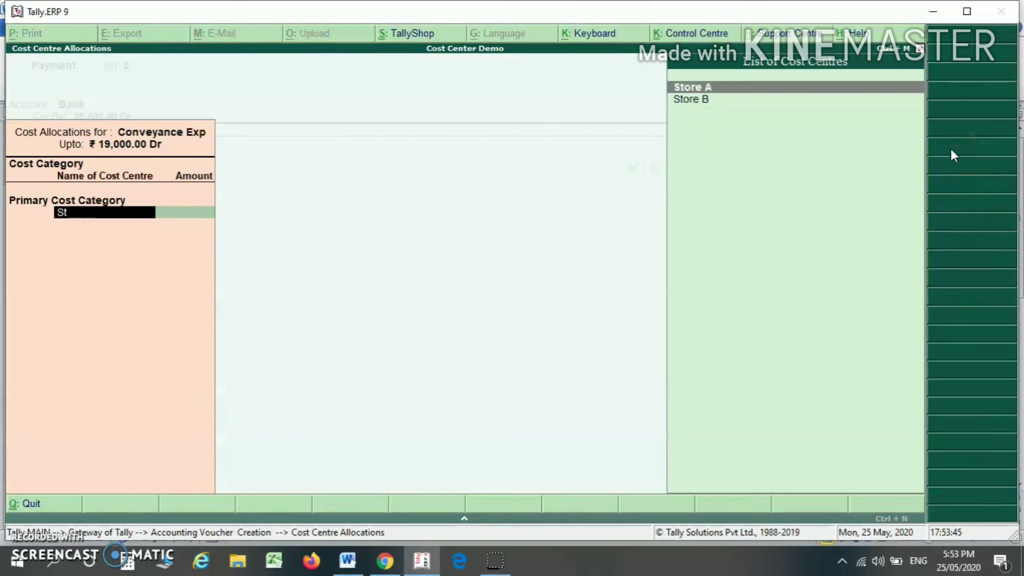
{"action": "key", "text": "Return"}
{"action": "key", "text": "alt+Tab"}
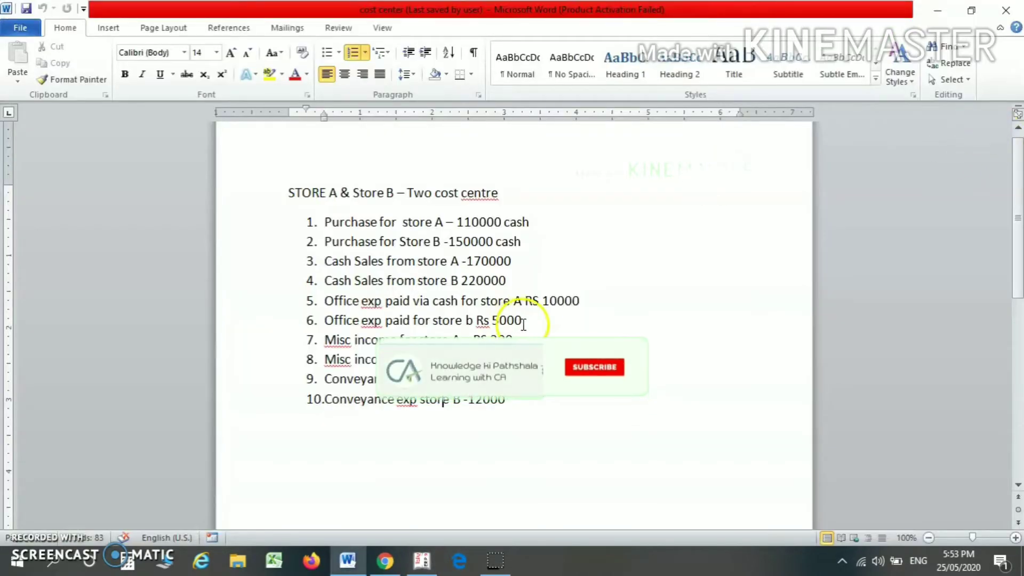
{"action": "key", "text": "alt+Tab"}
{"action": "type", "text": "7000"}
{"action": "key", "text": "Return"}
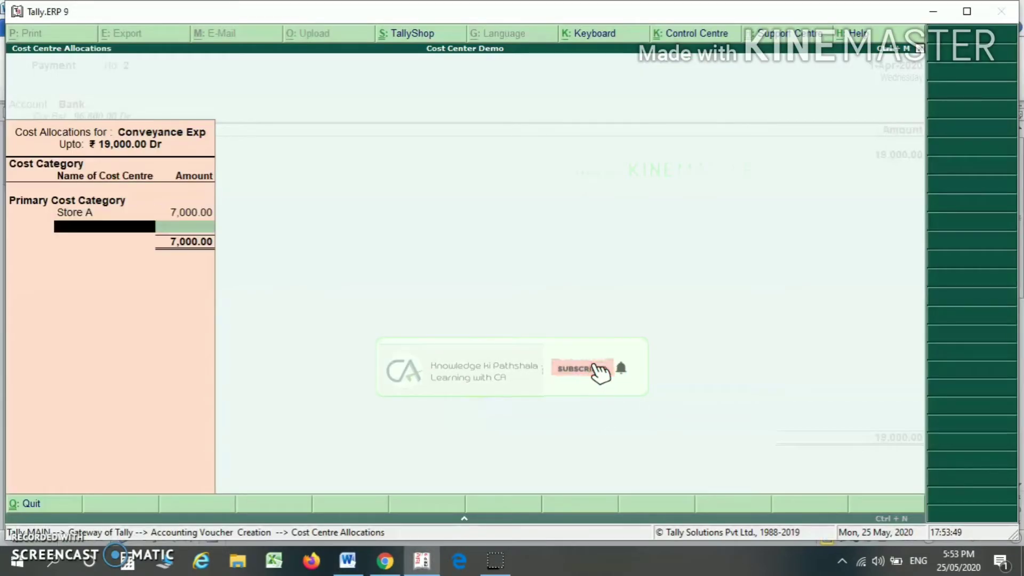
Allocate the remaining 12,000 of conveyance expense to Store B, checking the amount in the Word list.
{"action": "type", "text": "St"}
{"action": "key", "text": "Down"}
{"action": "key", "text": "Return"}
{"action": "key", "text": "alt+Tab"}
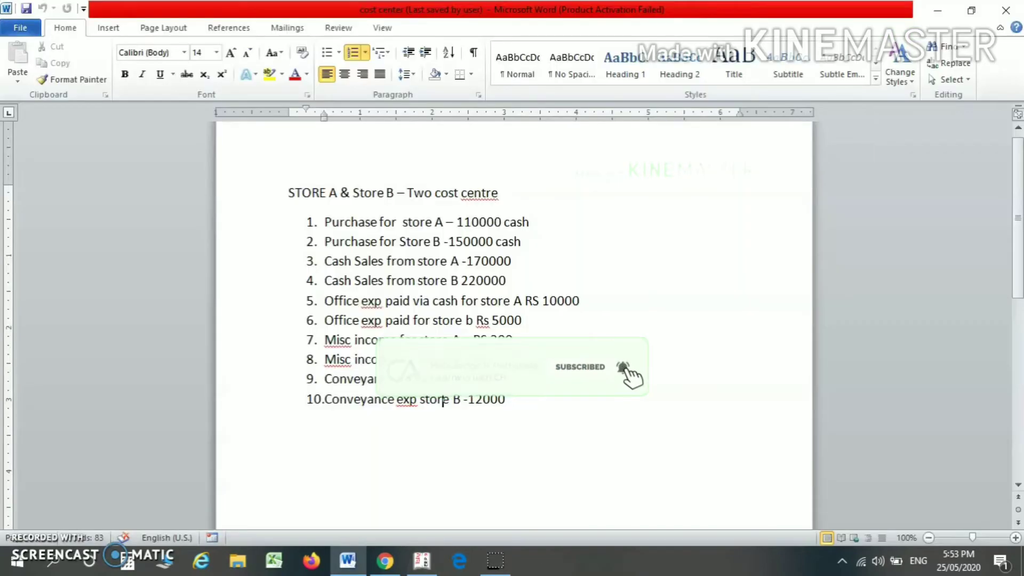
{"action": "key", "text": "alt+Tab"}
{"action": "key", "text": "Return"}
{"action": "key", "text": "Return"}
Complete the Cheque bank allocation dated 1-Apr-2020, save the payment voucher and quit voucher entry.
{"action": "key", "text": "Return"}
{"action": "key", "text": "Return"}
{"action": "key", "text": "Return"}
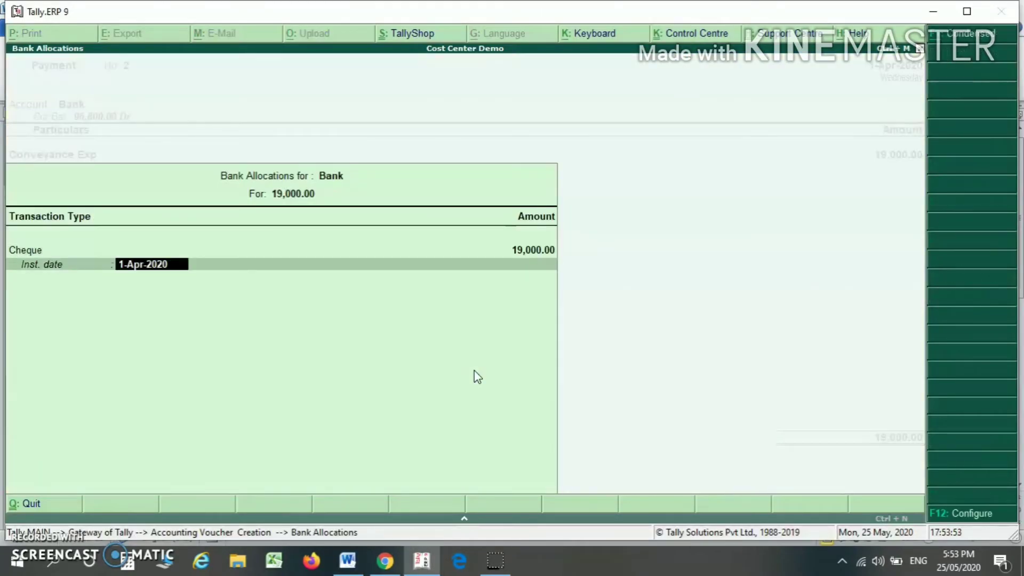
{"action": "key", "text": "Return"}
{"action": "key", "text": "alt+Tab"}
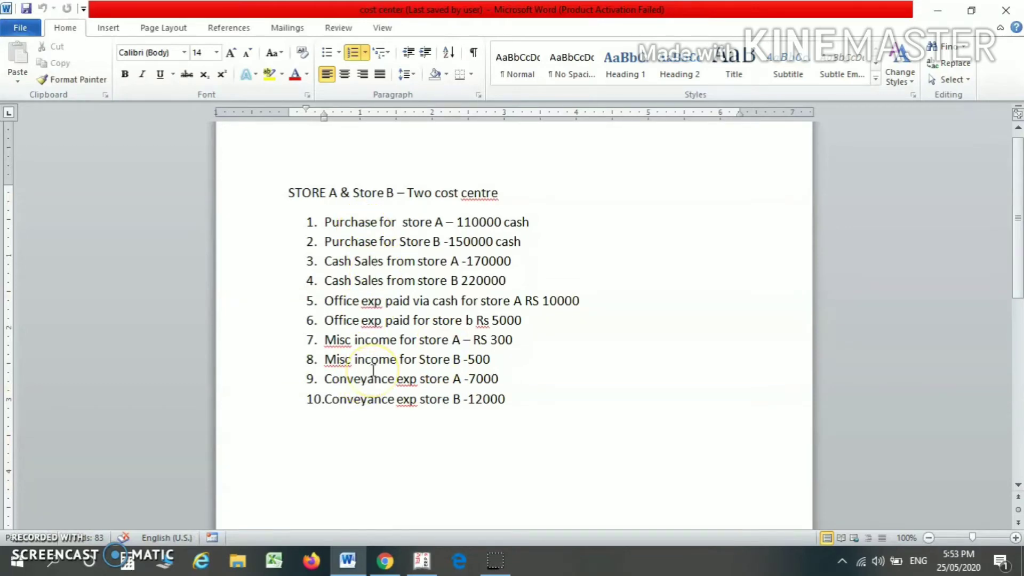
{"action": "key", "text": "alt+Tab"}
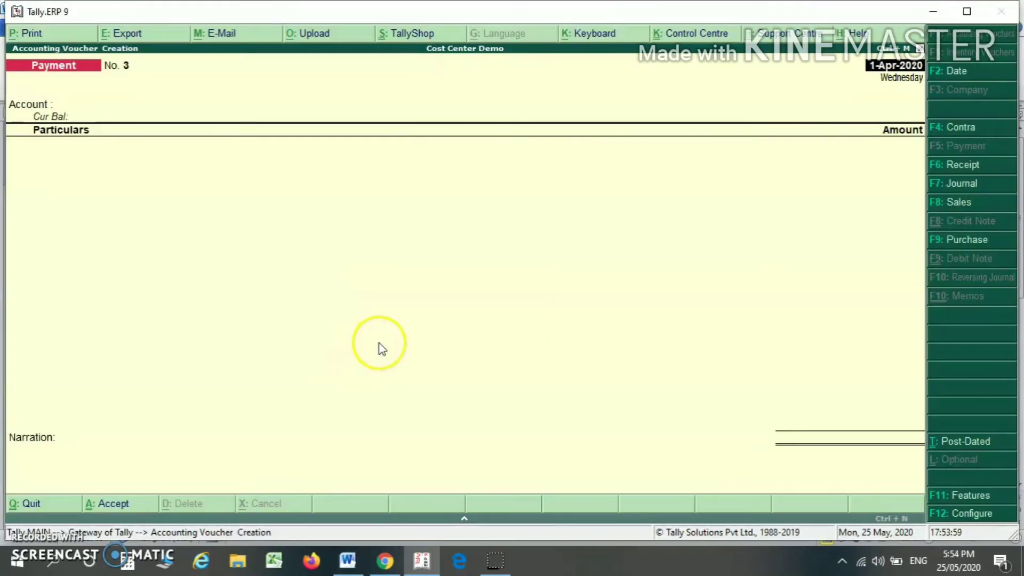
{"action": "key", "text": "Escape"}
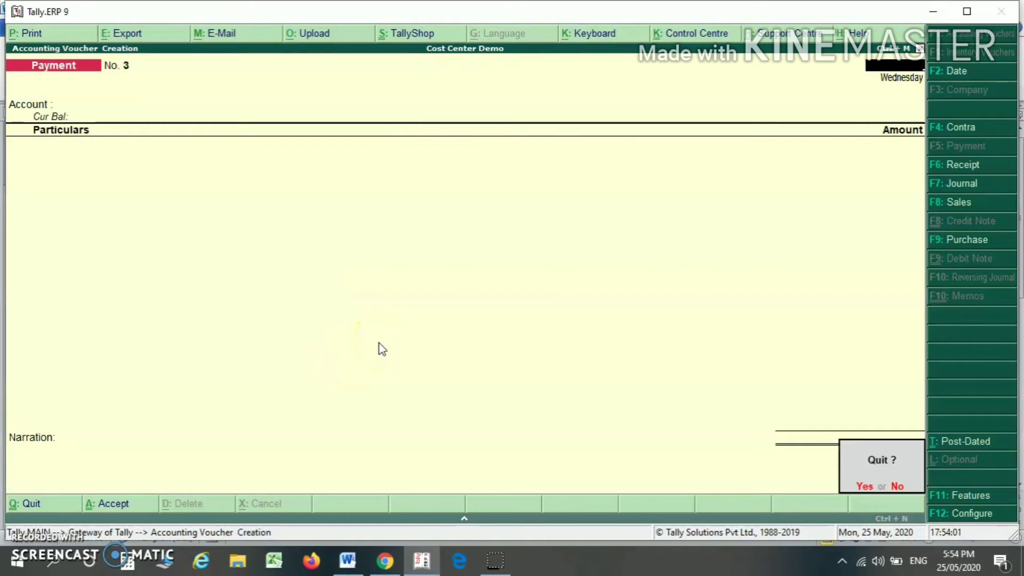
{"action": "key", "text": "Return"}
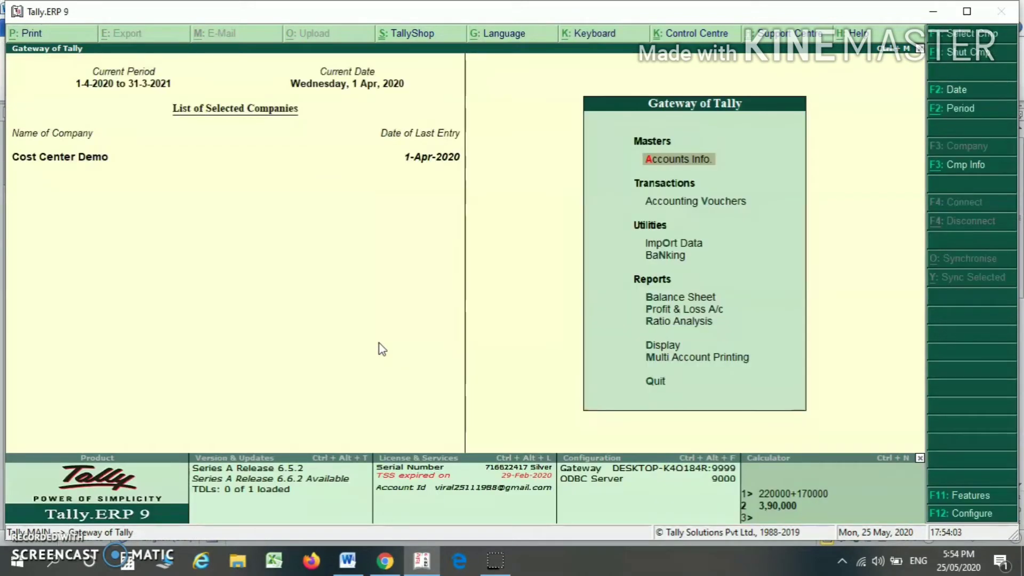
Display the Category Summary report for cost centres from the statements of accounts.
{"action": "key", "text": "Down"}
{"action": "key", "text": "Down"}
{"action": "key", "text": "Down"}
{"action": "key", "text": "Down"}
{"action": "key", "text": "Down"}
{"action": "key", "text": "Down"}
{"action": "key", "text": "Down"}
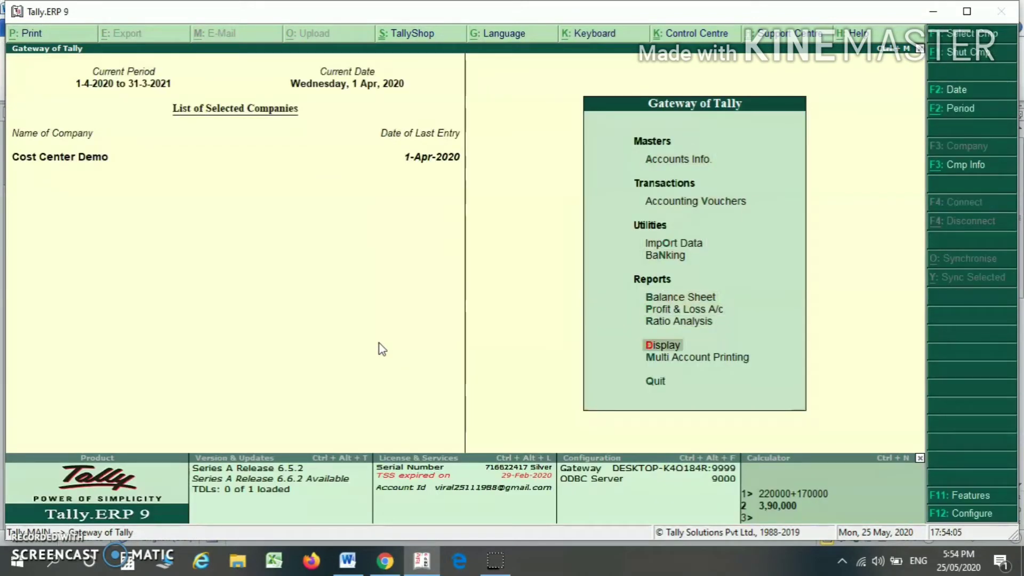
{"action": "left_click", "coordinate": [666, 344]}
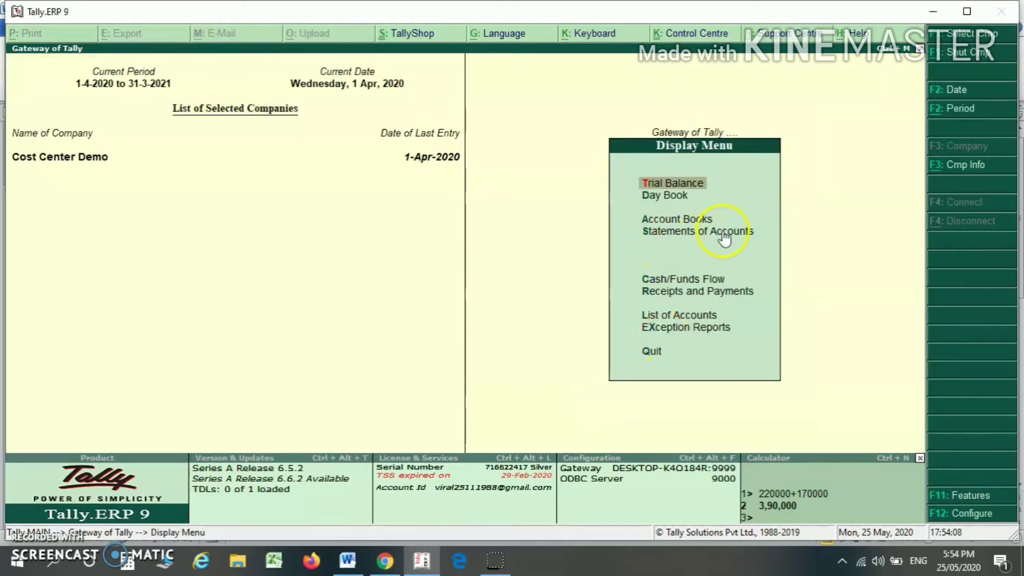
{"action": "left_click", "coordinate": [698, 233]}
{"action": "left_click", "coordinate": [698, 233]}
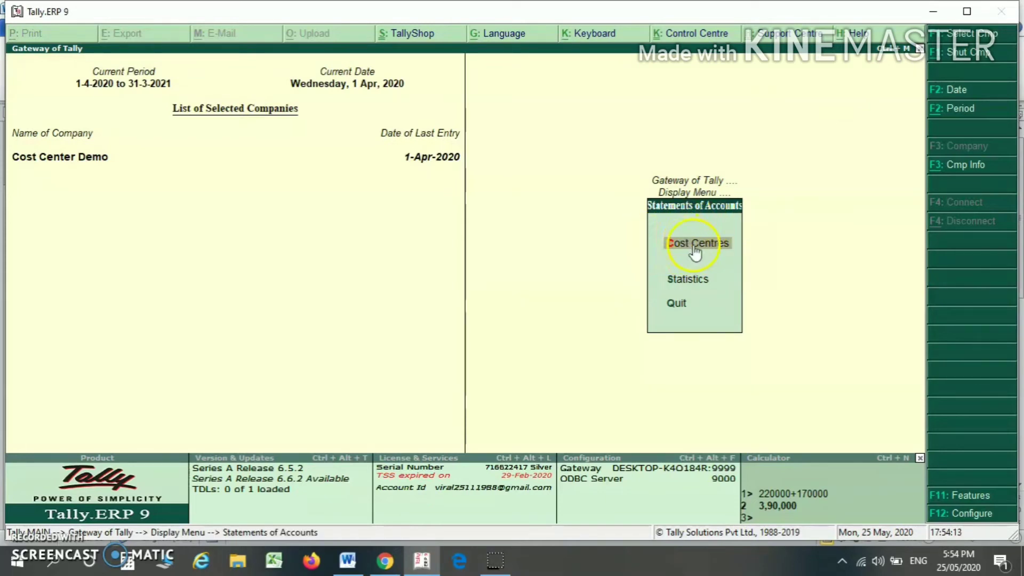
{"action": "left_click", "coordinate": [715, 245]}
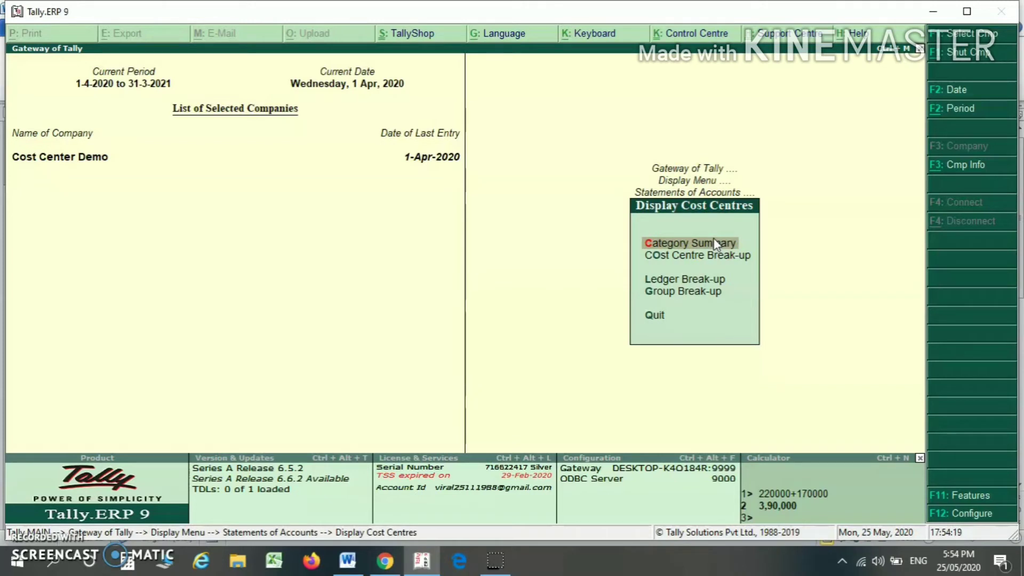
{"action": "left_click", "coordinate": [715, 245]}
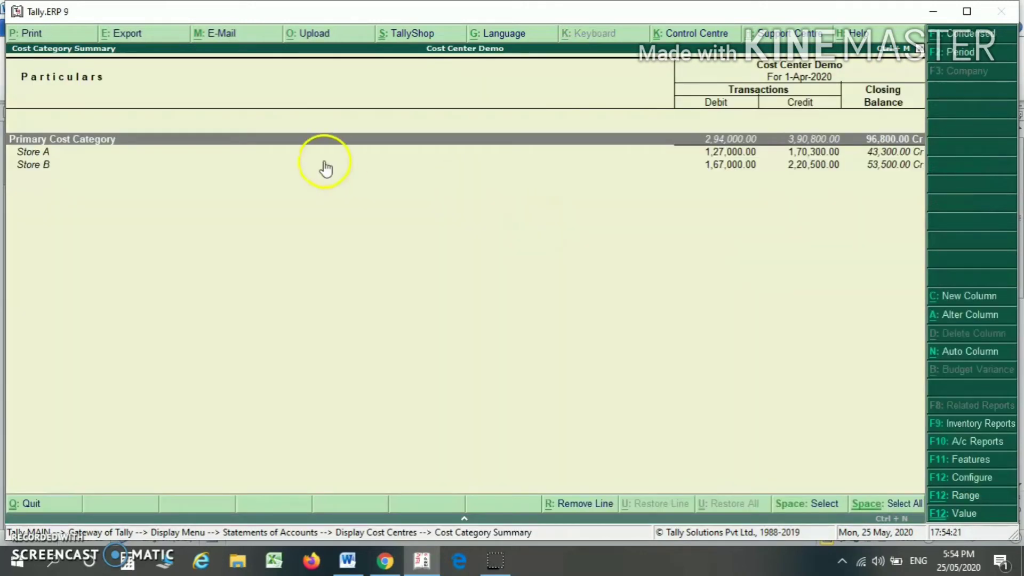
View Store A's monthly summary and return to the cost category summary.
{"action": "left_click", "coordinate": [206, 156]}
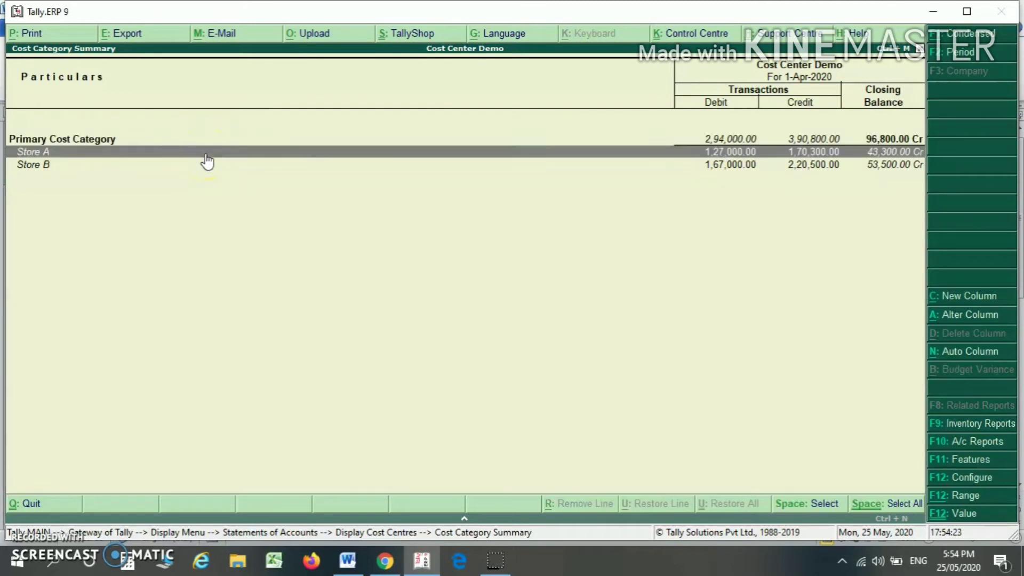
{"action": "double_click", "coordinate": [206, 155]}
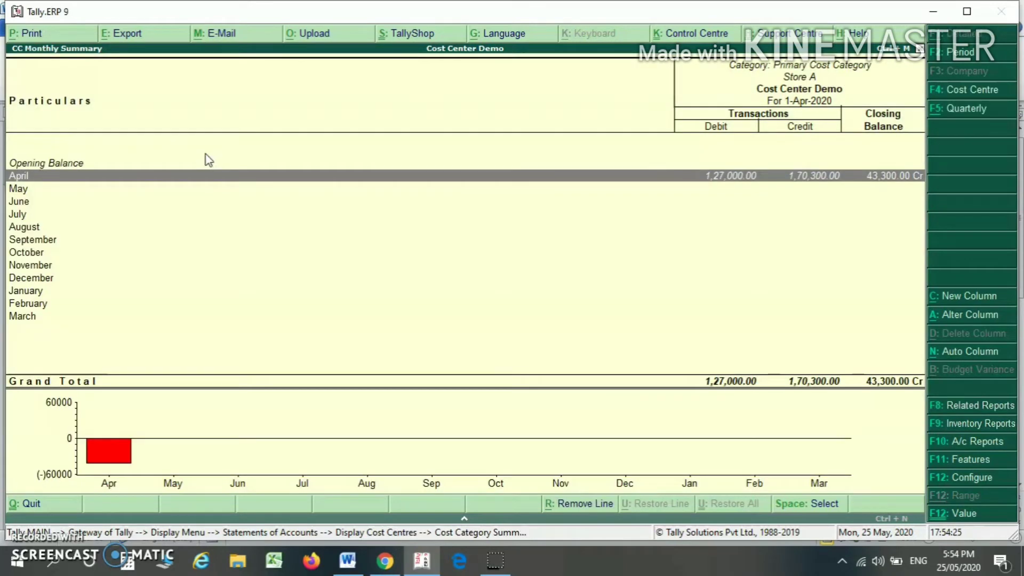
{"action": "key", "text": "Escape"}
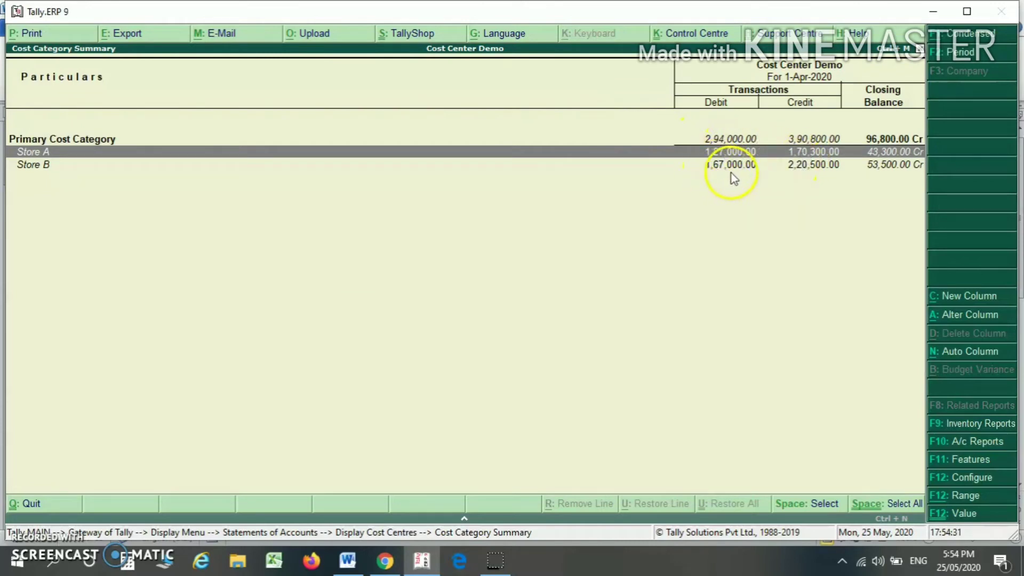
Display the Cost Centre Break-up report for Store A.
{"action": "key", "text": "Down"}
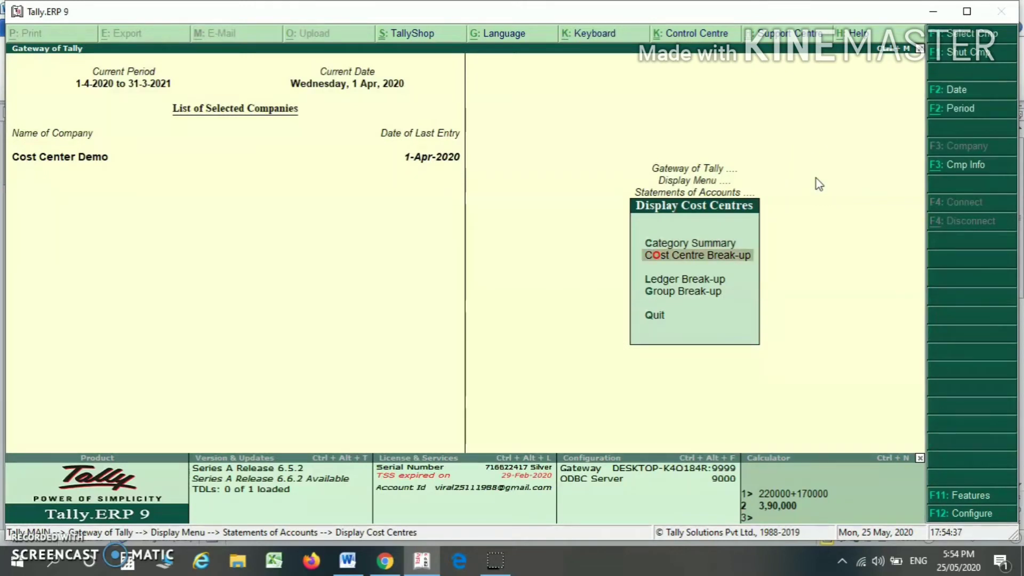
{"action": "key", "text": "Return"}
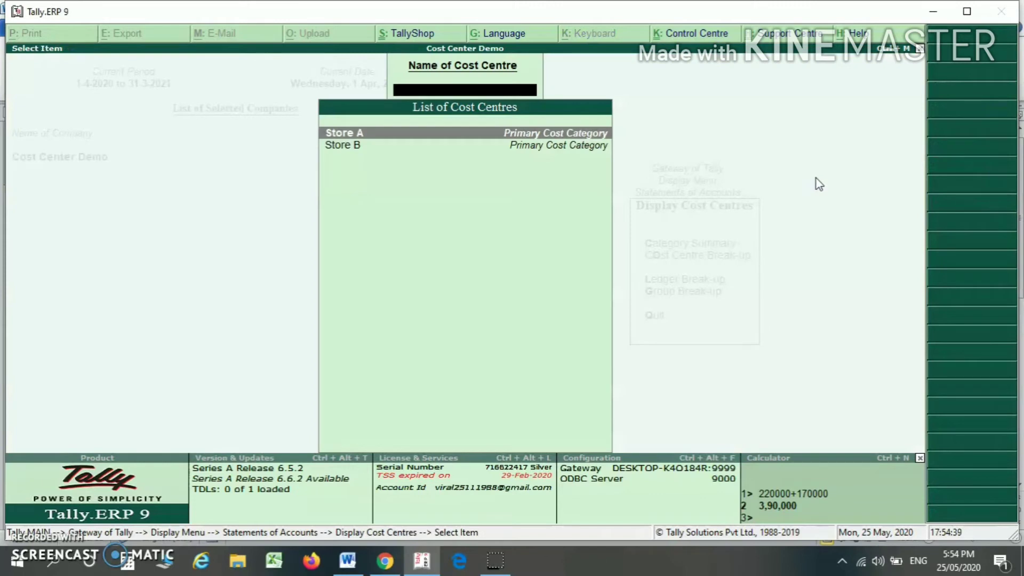
{"action": "key", "text": "Return"}
Examine Store A's sales, purchase, indirect income and indirect expense amounts in the break-up report.
{"action": "key", "text": "Down"}
{"action": "key", "text": "Down"}
{"action": "key", "text": "Down"}
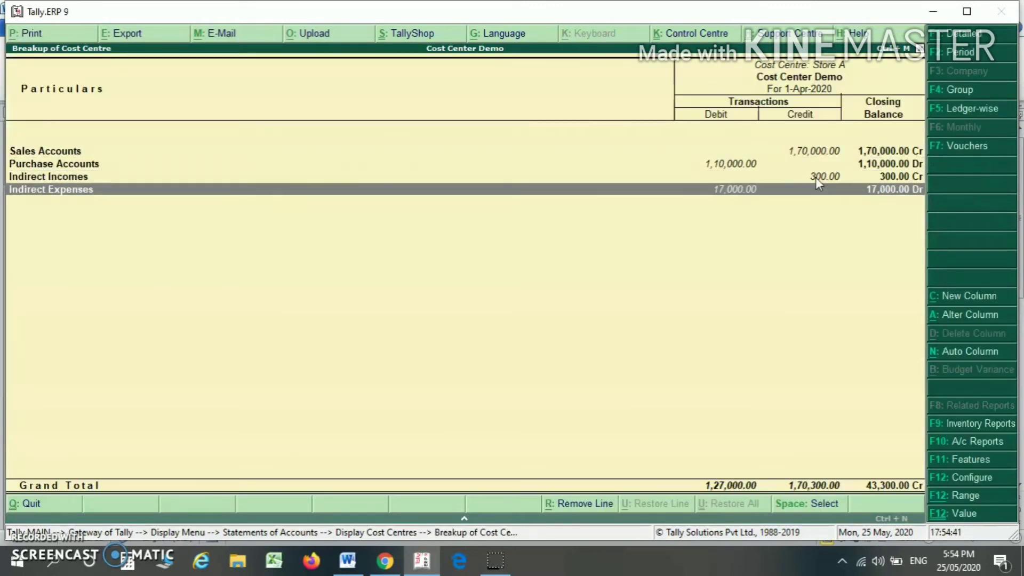
{"action": "key", "text": "Up"}
{"action": "key", "text": "Up"}
{"action": "key", "text": "Up"}
{"action": "key", "text": "Down"}
{"action": "key", "text": "Down"}
{"action": "key", "text": "Down"}
{"action": "key", "text": "Up"}
{"action": "key", "text": "Up"}
{"action": "key", "text": "Up"}
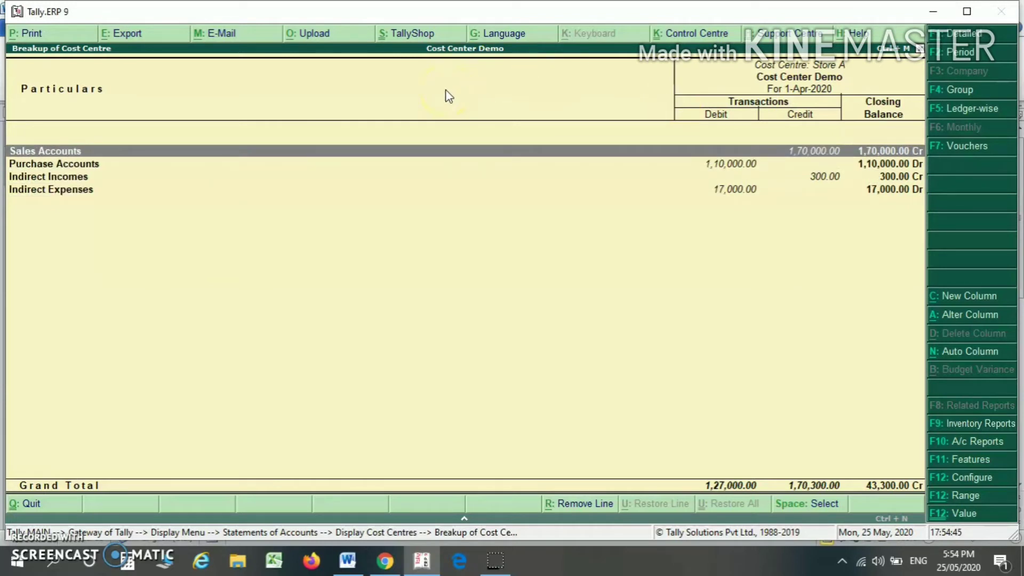
{"action": "key", "text": "Down"}
{"action": "key", "text": "Down"}
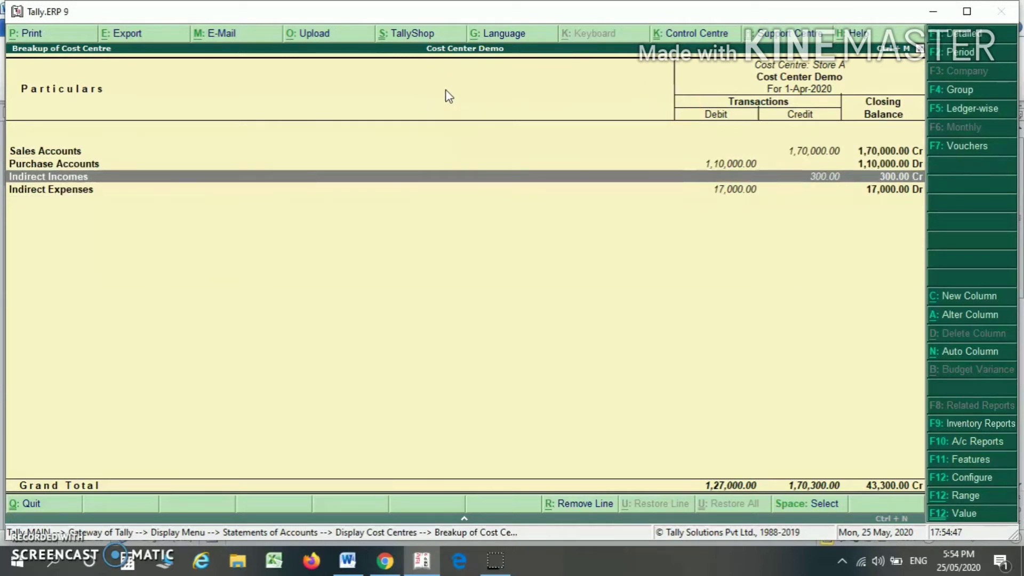
{"action": "key", "text": "Up"}
{"action": "key", "text": "Down"}
{"action": "key", "text": "Down"}
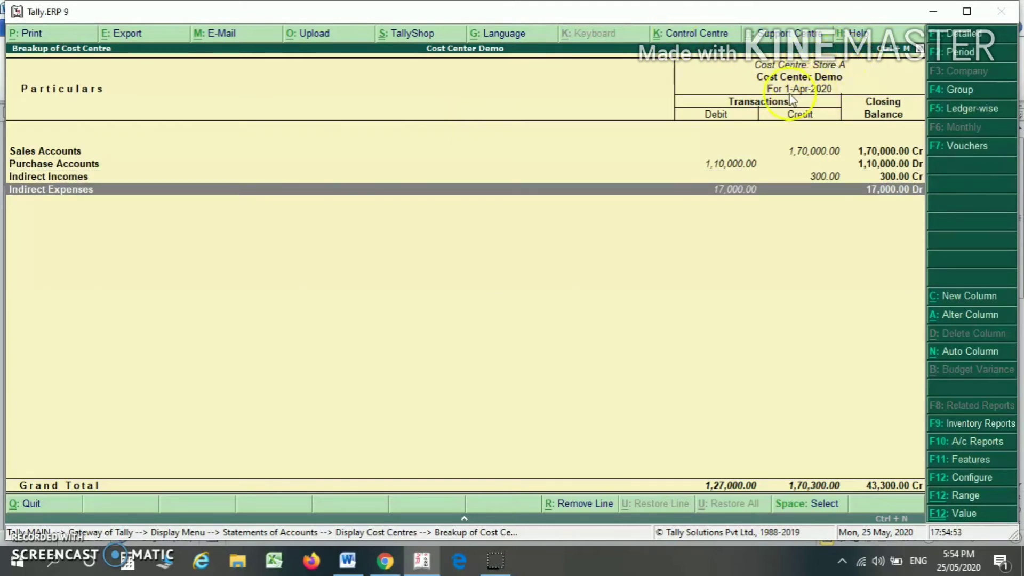
View the Cost Centre Break-up report for Store B and return to the cost centre report choices.
{"action": "key", "text": "Escape"}
{"action": "key", "text": "Down"}
{"action": "key", "text": "Return"}
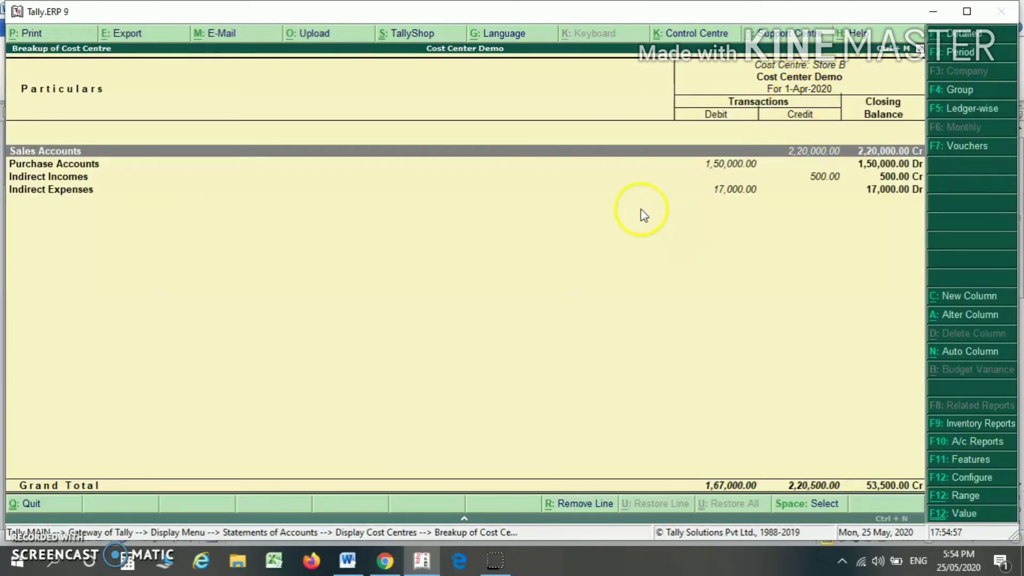
{"action": "key", "text": "Escape"}
{"action": "key", "text": "Escape"}
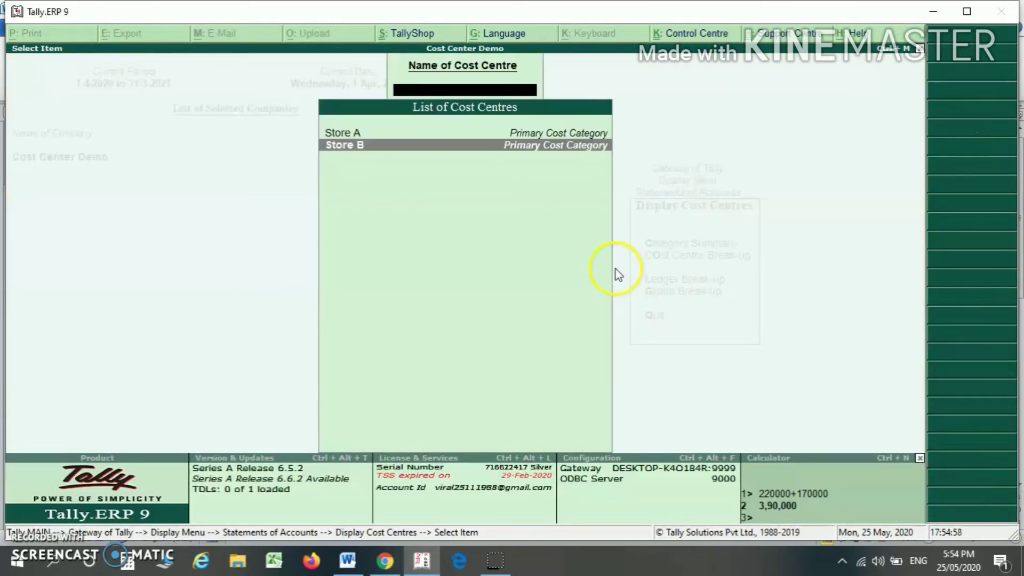
{"action": "key", "text": "Escape"}
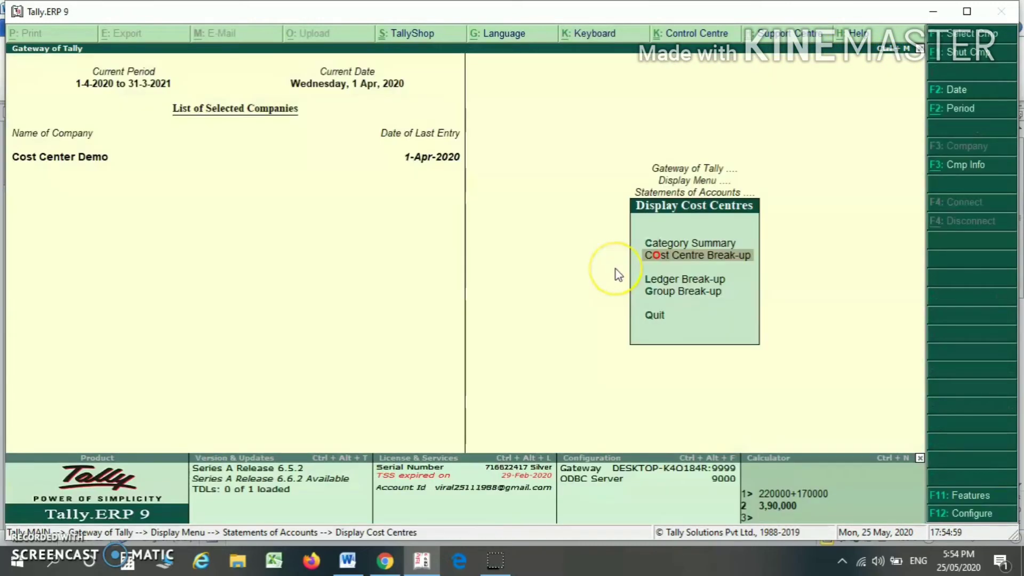
Display the Ledger Break-up report for the Conveyance Exp ledger.
{"action": "key", "text": "Down"}
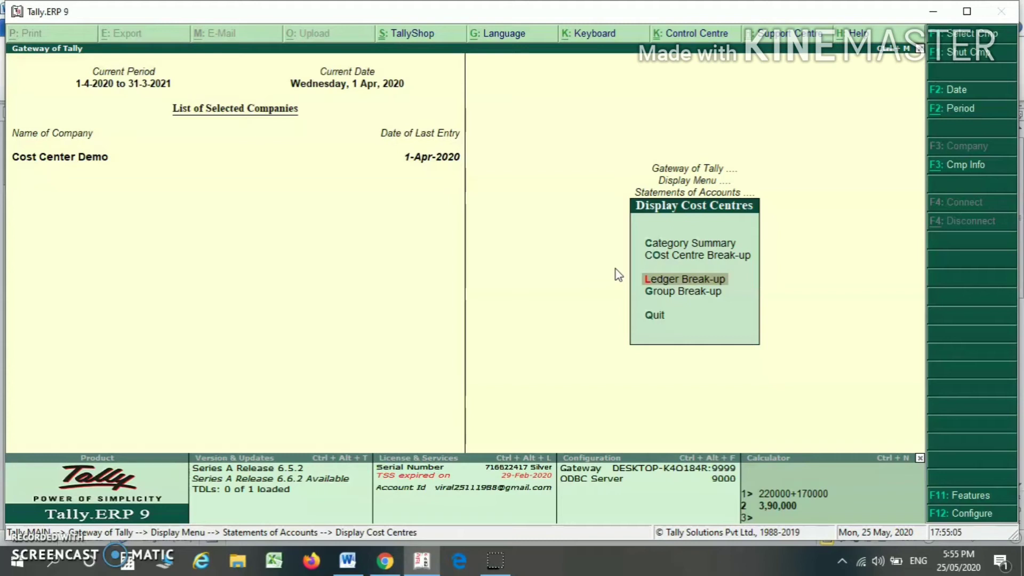
{"action": "left_click", "coordinate": [712, 288]}
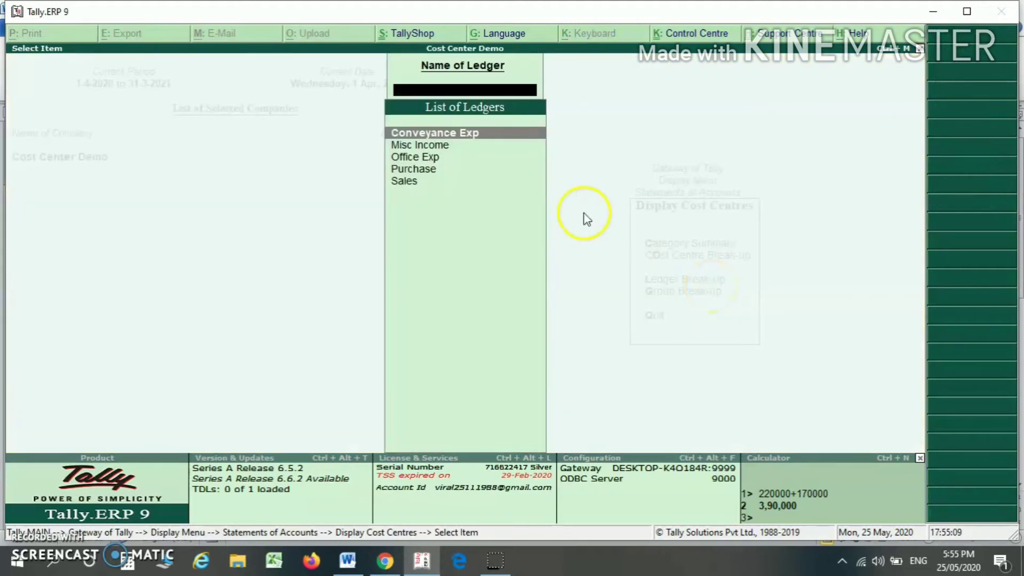
{"action": "key", "text": "Return"}
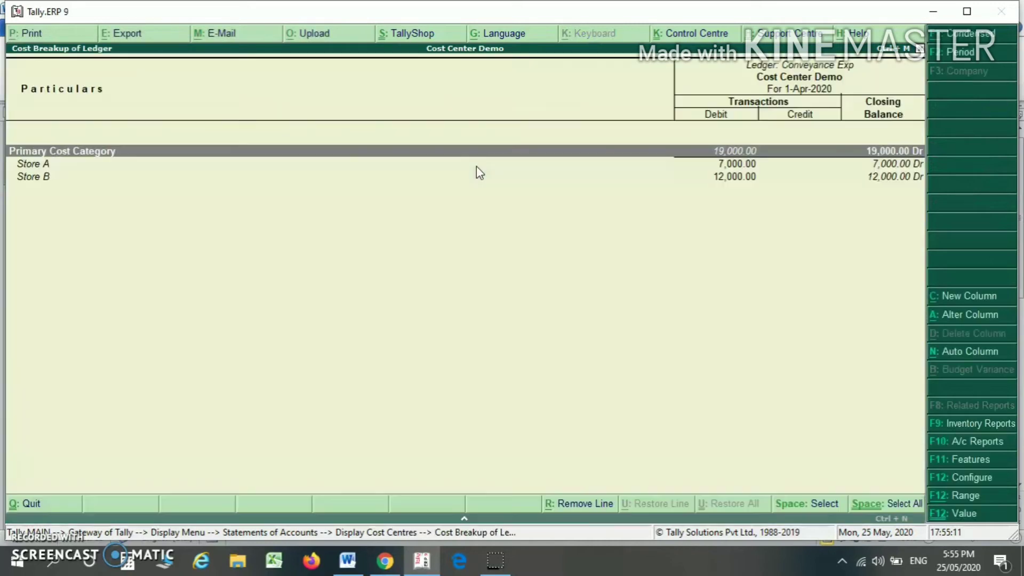
Examine the Store A and Store B conveyance expense amounts and return to the ledger list.
{"action": "key", "text": "Down"}
{"action": "key", "text": "Down"}
{"action": "key", "text": "Up"}
{"action": "key", "text": "Up"}
{"action": "key", "text": "Down"}
{"action": "key", "text": "Down"}
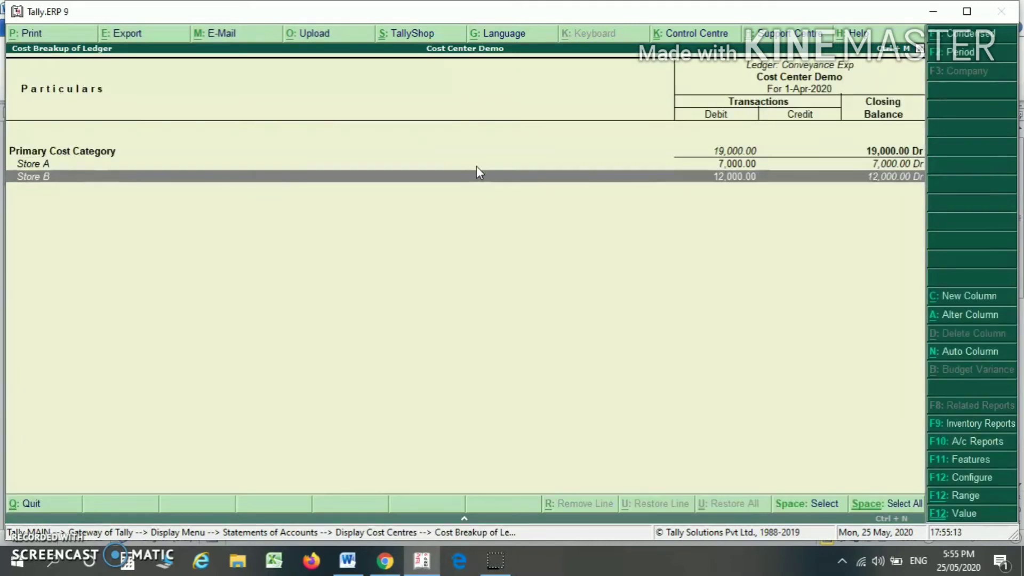
{"action": "key", "text": "Up"}
{"action": "key", "text": "Up"}
{"action": "key", "text": "Down"}
{"action": "key", "text": "Down"}
{"action": "key", "text": "Up"}
{"action": "key", "text": "Up"}
{"action": "key", "text": "Down"}
{"action": "key", "text": "Down"}
{"action": "key", "text": "Up"}
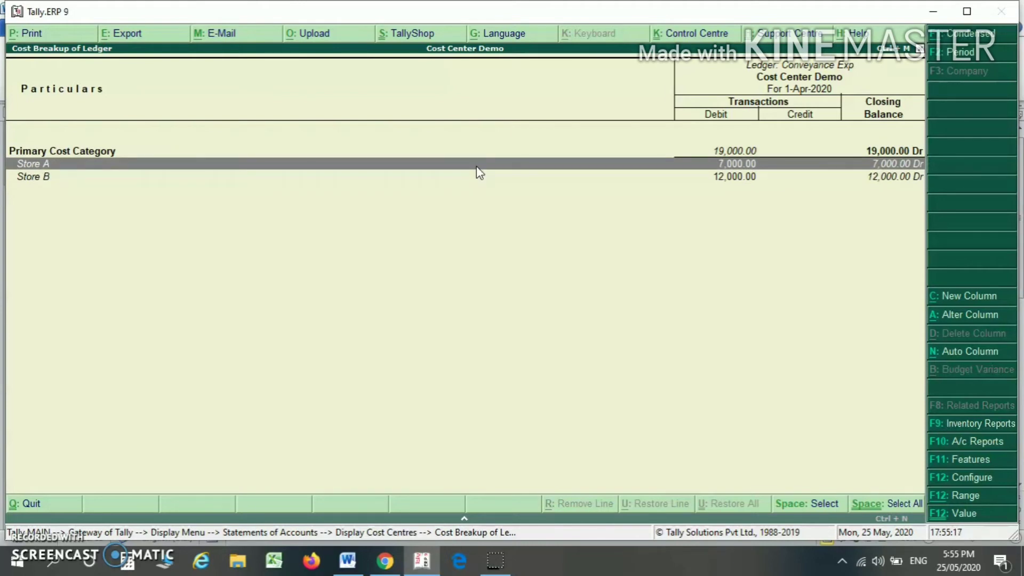
{"action": "key", "text": "Escape"}
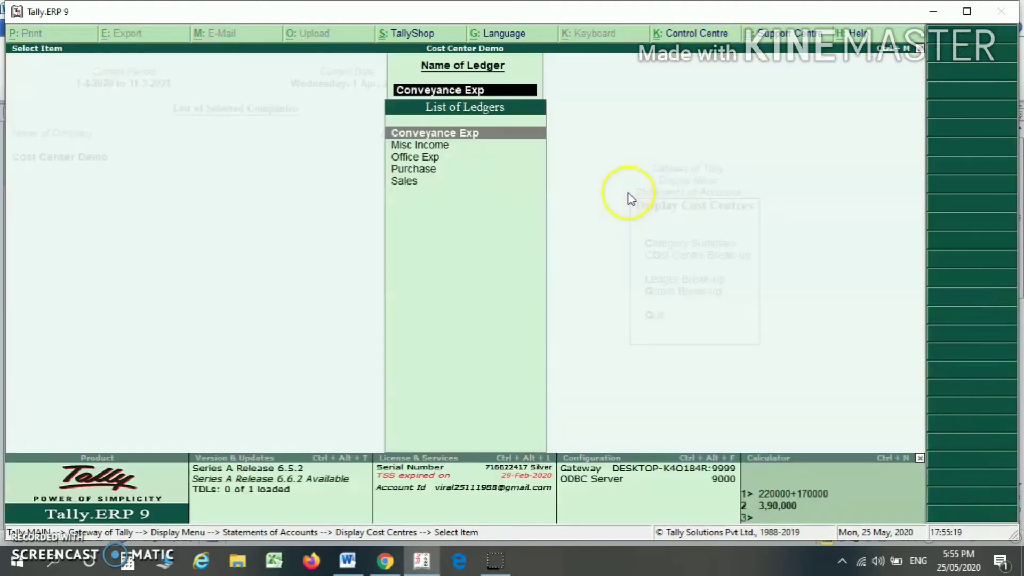
View the cost break-up of the Office Exp ledger and return to the ledger list.
{"action": "key", "text": "Down"}
{"action": "key", "text": "Down"}
{"action": "key", "text": "Return"}
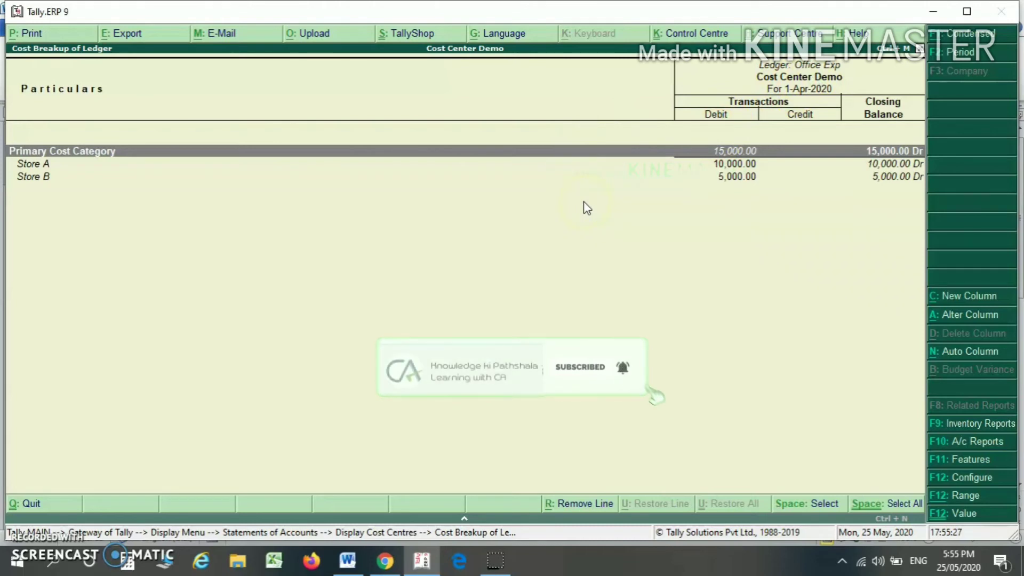
{"action": "key", "text": "Escape"}
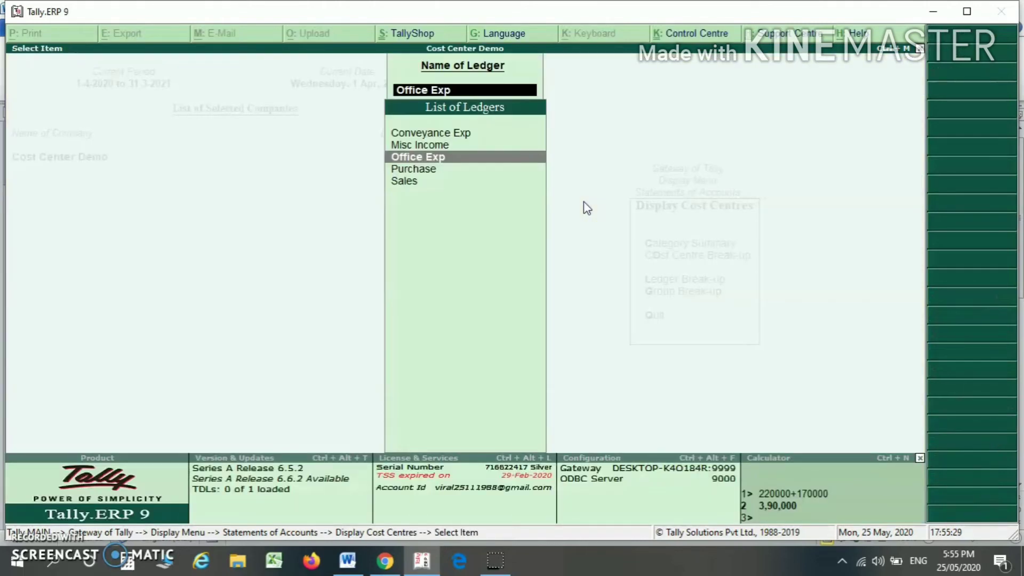
View the cost break-up of the Sales ledger by store and return to the cost centre report choices.
{"action": "key", "text": "Down"}
{"action": "key", "text": "Down"}
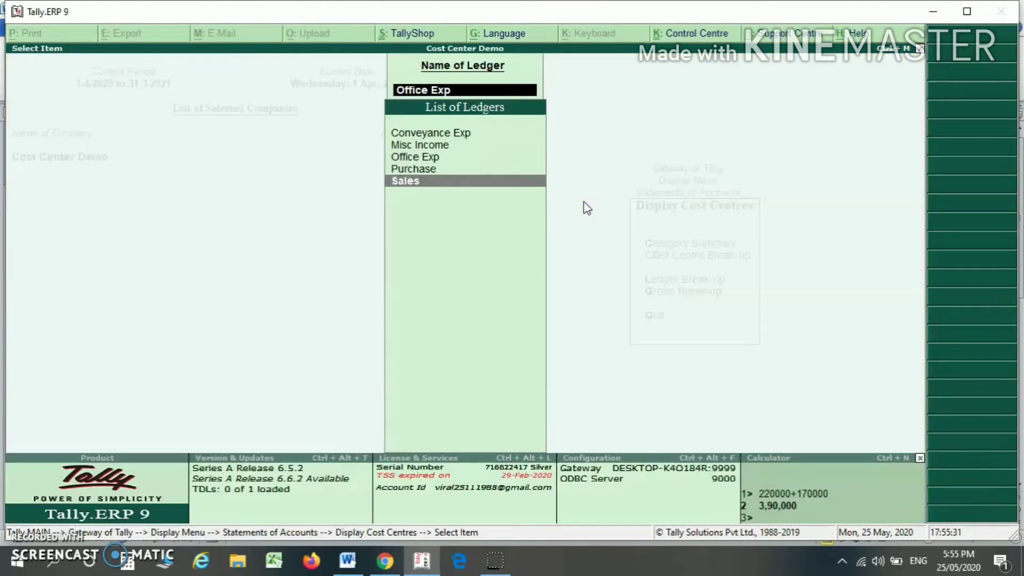
{"action": "key", "text": "Return"}
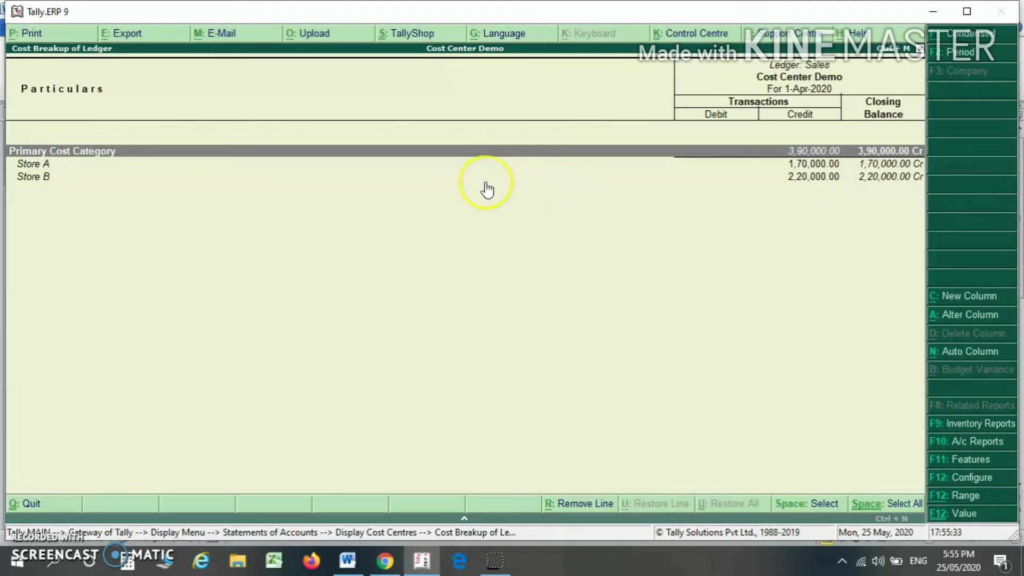
{"action": "key", "text": "Down"}
{"action": "key", "text": "Down"}
{"action": "key", "text": "Escape"}
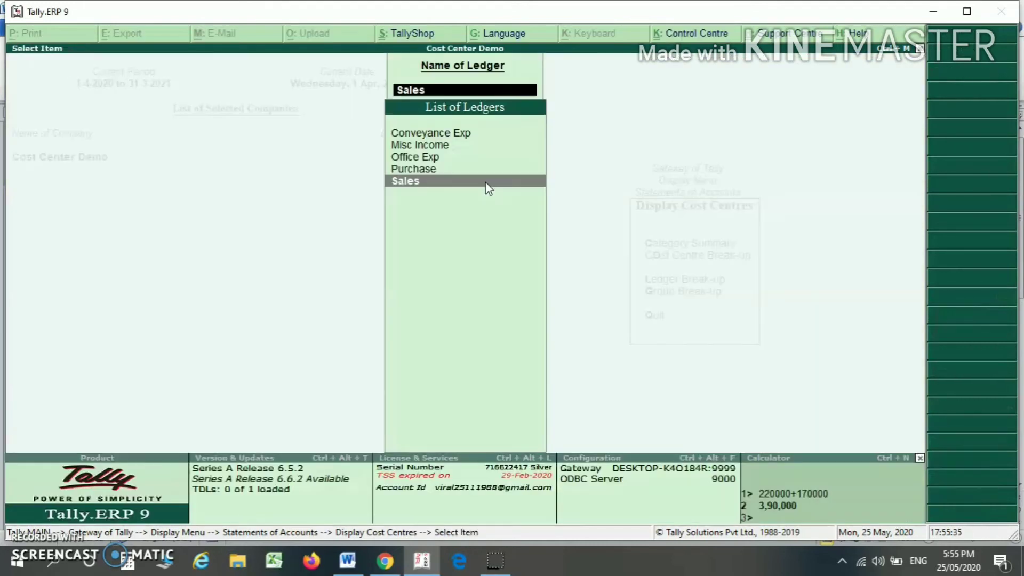
{"action": "key", "text": "Up"}
{"action": "key", "text": "Up"}
{"action": "key", "text": "Up"}
{"action": "key", "text": "Up"}
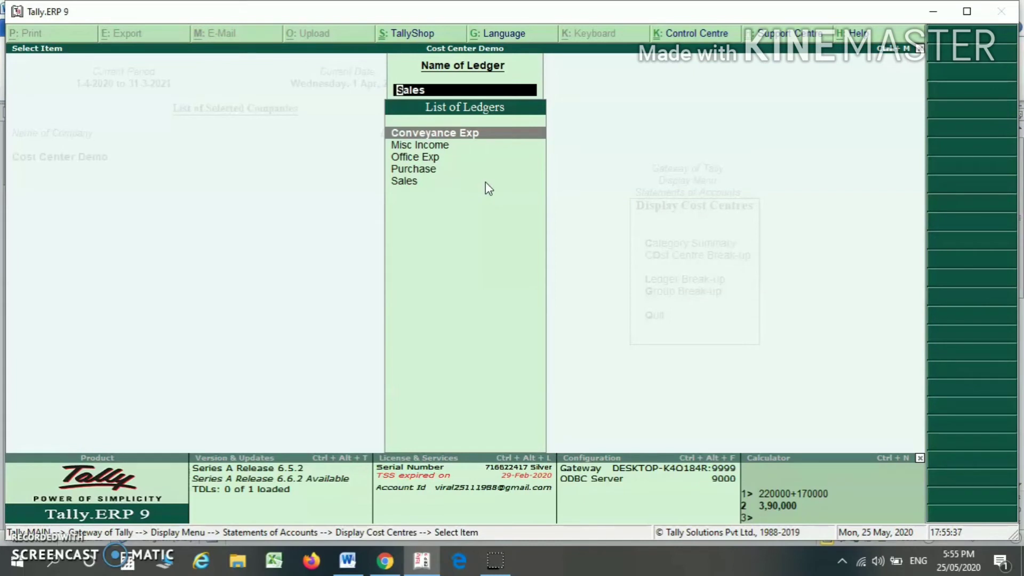
{"action": "key", "text": "Escape"}
{"action": "key", "text": "Escape"}
Display the Group Break-up report for the Indirect Expenses group.
{"action": "key", "text": "Down"}
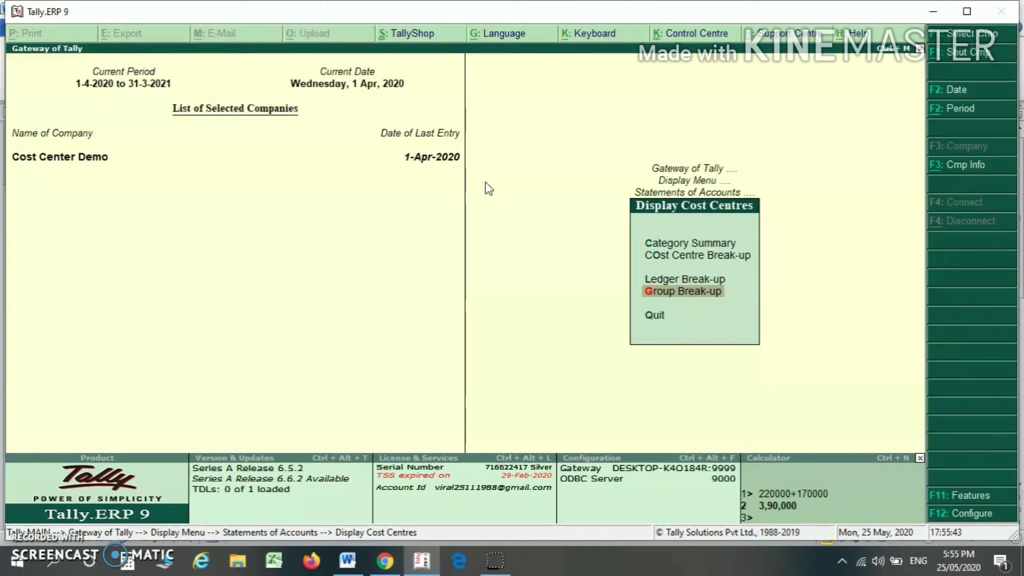
{"action": "key", "text": "Return"}
{"action": "key", "text": "Down"}
{"action": "key", "text": "Down"}
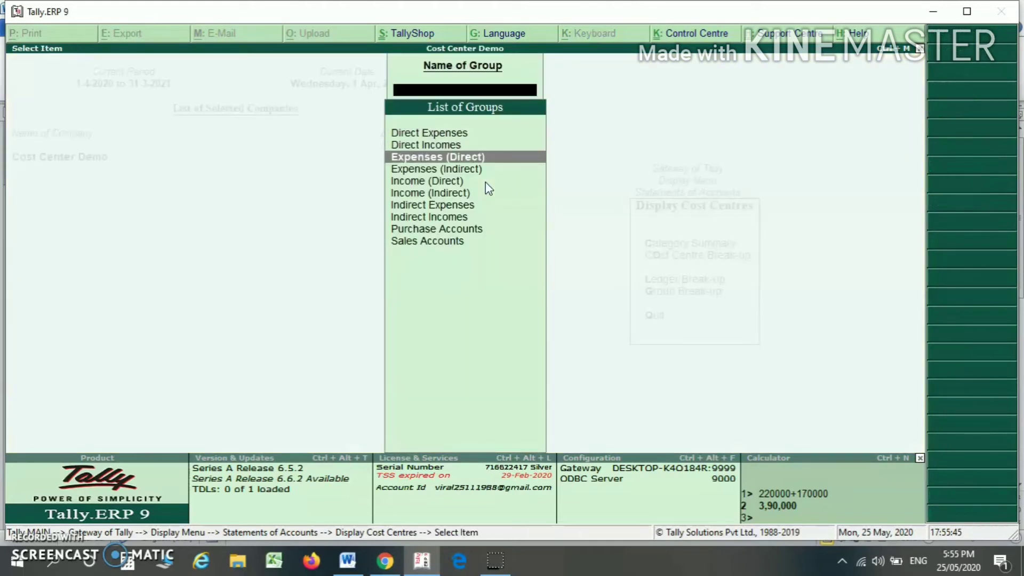
{"action": "key", "text": "Down"}
{"action": "key", "text": "Down"}
{"action": "key", "text": "Down"}
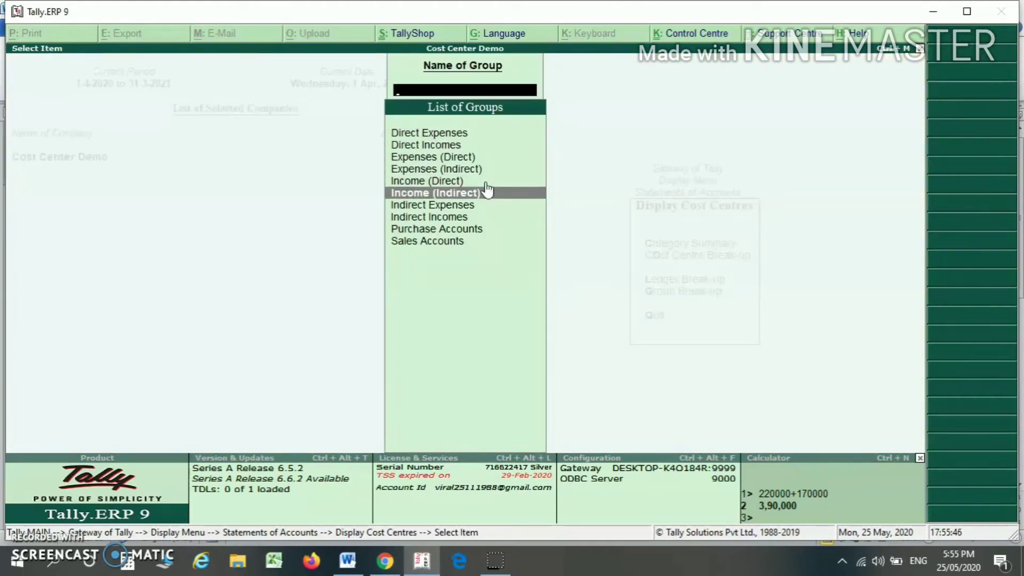
{"action": "left_click", "coordinate": [456, 205]}
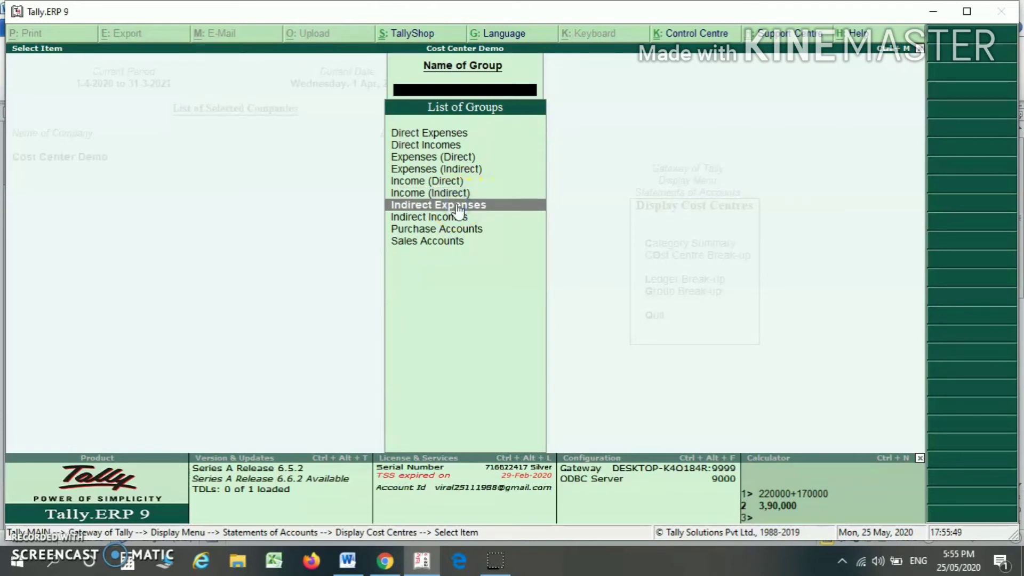
{"action": "left_click", "coordinate": [456, 205]}
Examine the Store A and Store B indirect expense amounts and return to the Gateway of Tally.
{"action": "key", "text": "Down"}
{"action": "key", "text": "Down"}
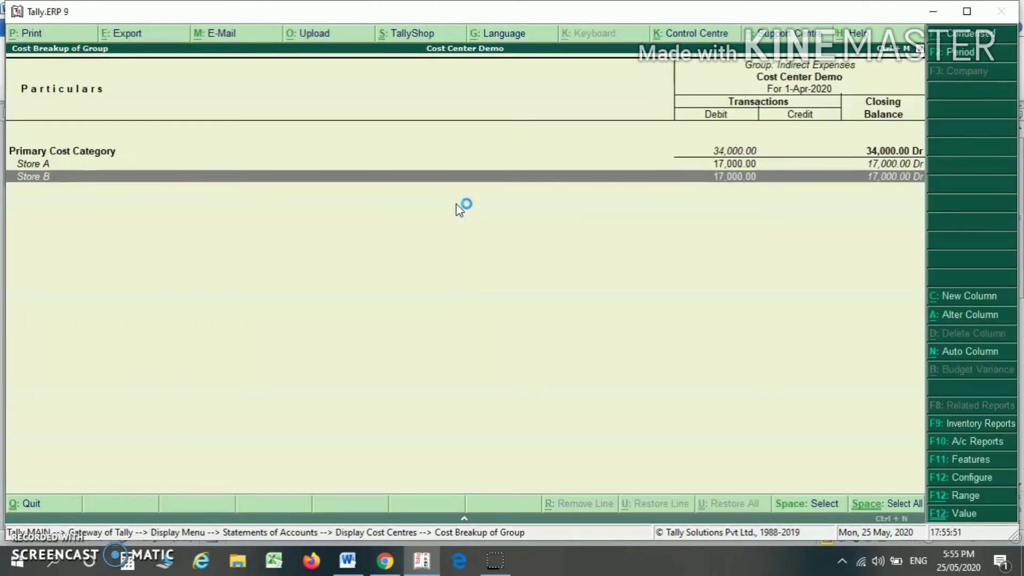
{"action": "key", "text": "Up"}
{"action": "key", "text": "Up"}
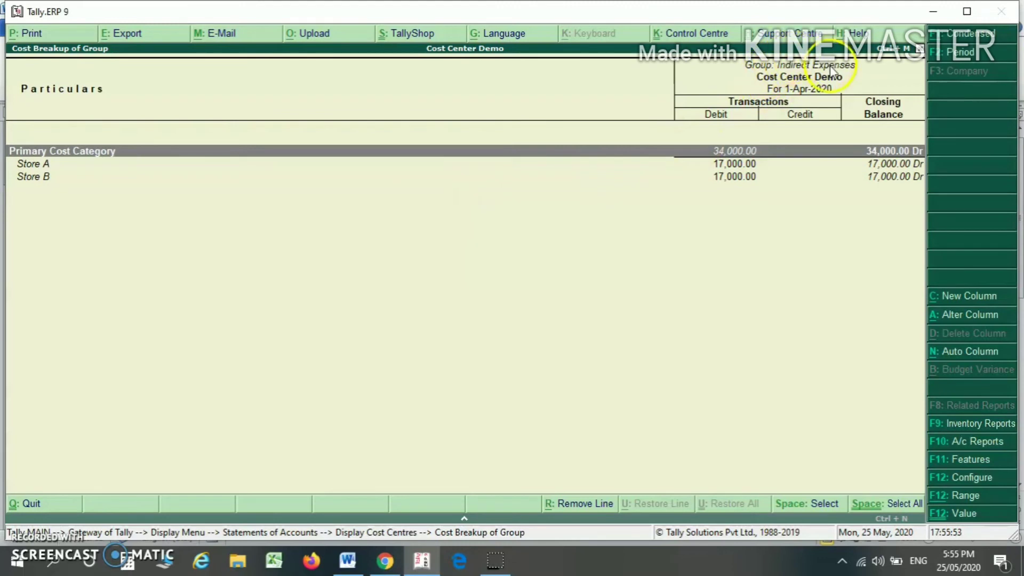
{"action": "left_click", "coordinate": [148, 179]}
{"action": "key", "text": "Up"}
{"action": "key", "text": "Down"}
{"action": "key", "text": "Up"}
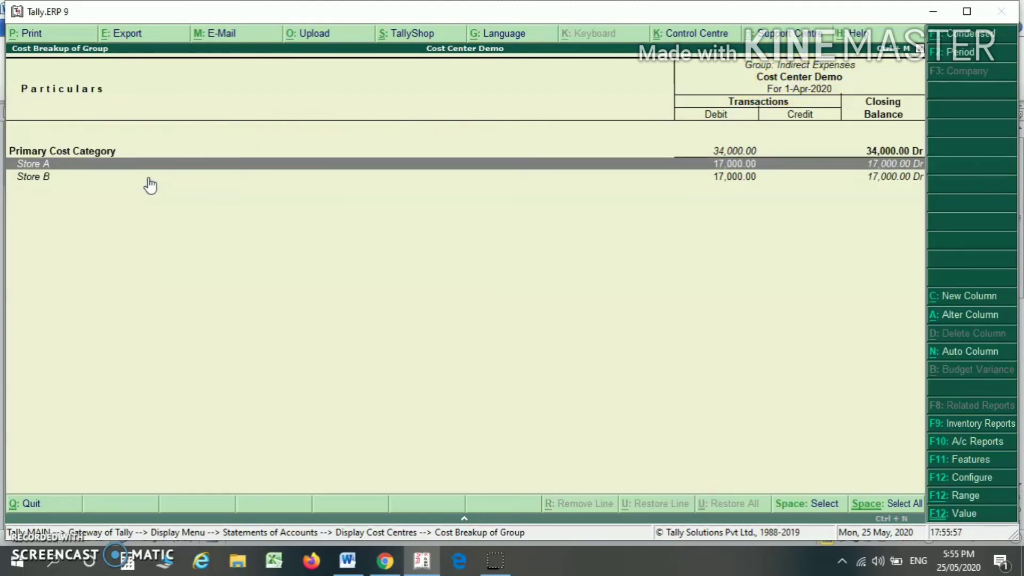
{"action": "key", "text": "Down"}
{"action": "key", "text": "Up"}
{"action": "key", "text": "Escape"}
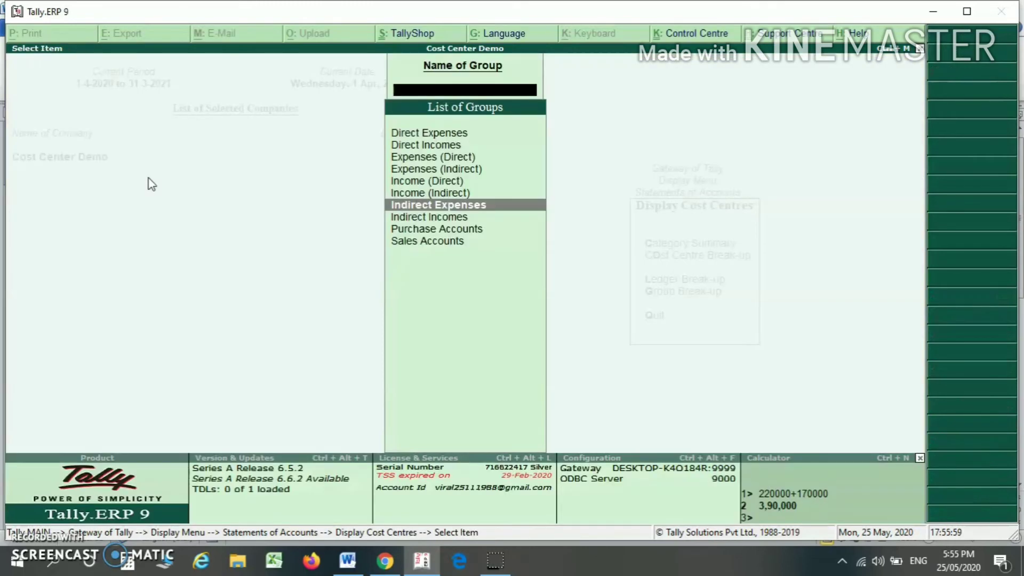
{"action": "key", "text": "Escape"}
{"action": "key", "text": "Escape"}
{"action": "key", "text": "Escape"}
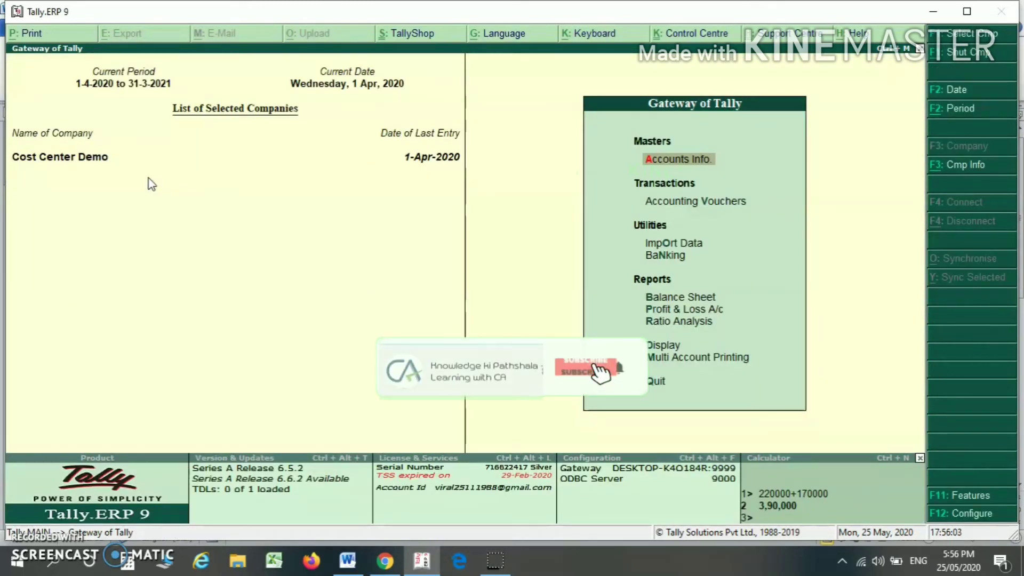
Enable the use of pre-defined cost centre allocations in transactions in the company's accounting features.
{"action": "left_click", "coordinate": [954, 493]}
{"action": "key", "text": "Return"}
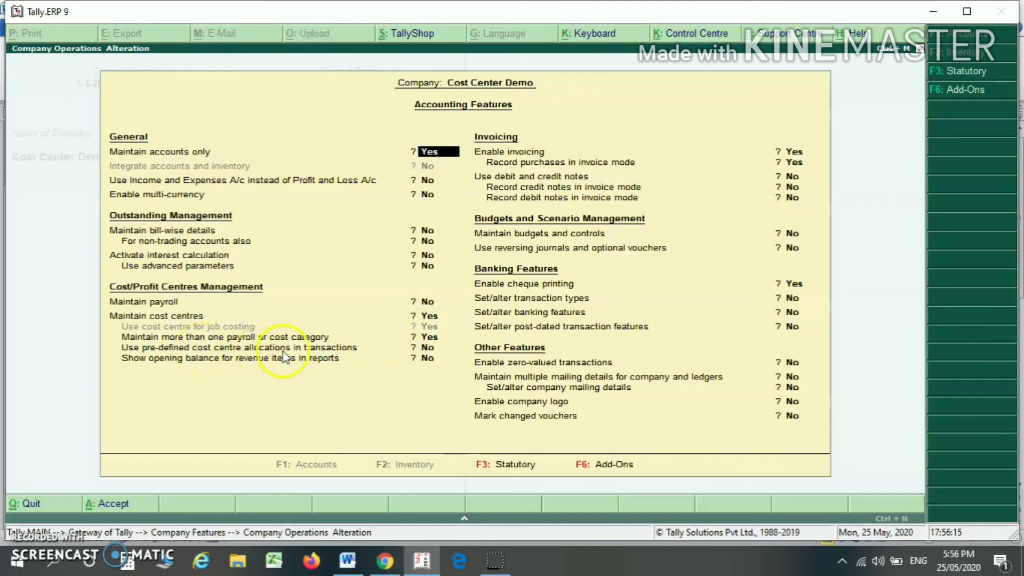
{"action": "left_click", "coordinate": [427, 348]}
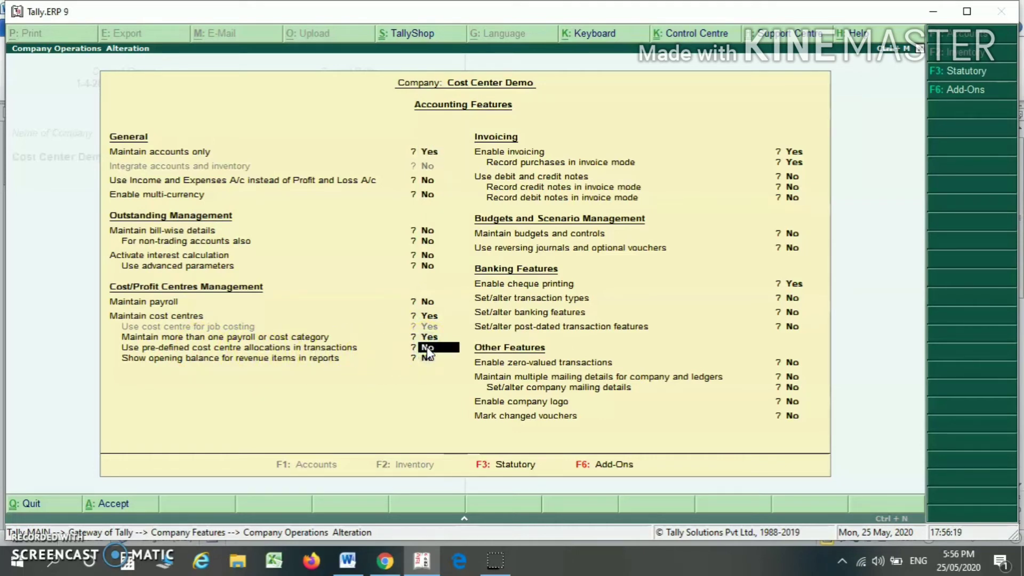
{"action": "key", "text": "y"}
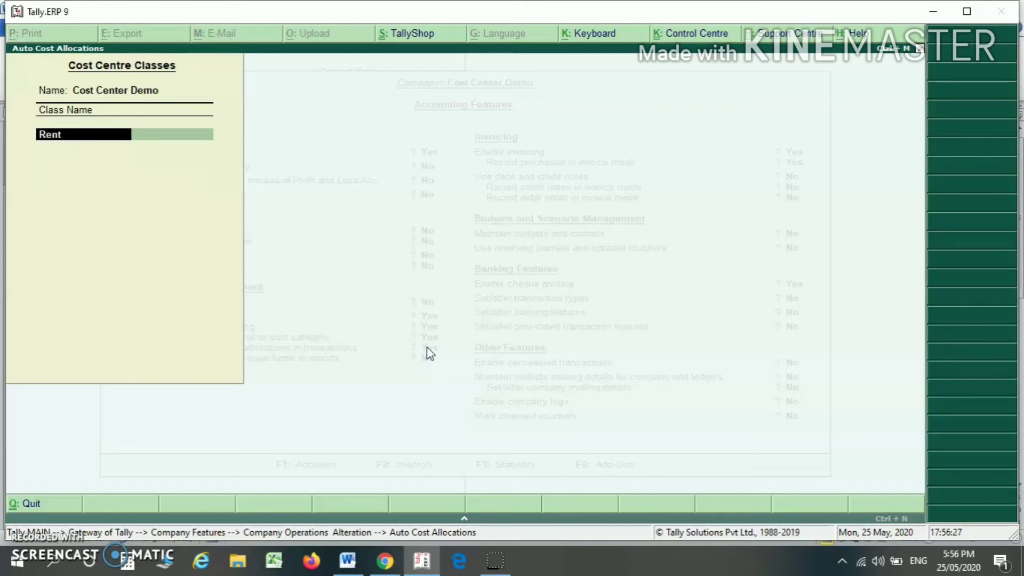
Add a cost centre class named Rent Exp and assign Primary Cost Category to its allocation.
{"action": "key", "text": "Return"}
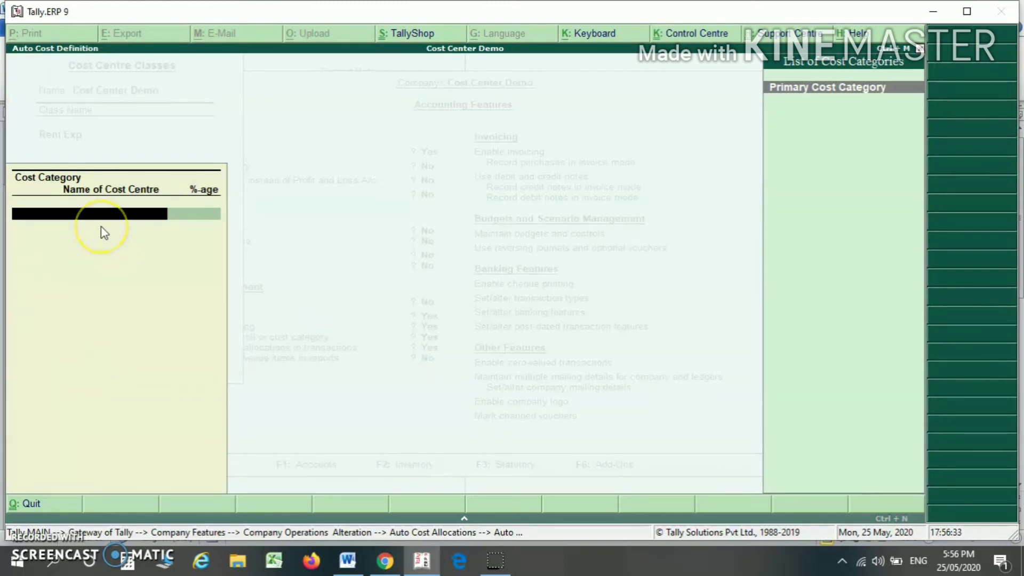
{"action": "key", "text": "Return"}
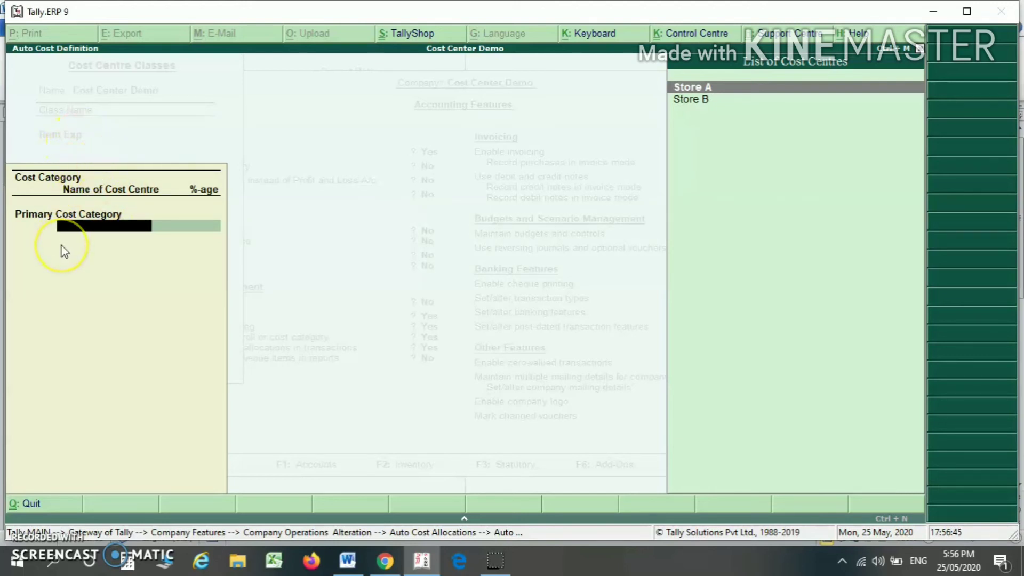
{"action": "type", "text": "R"}
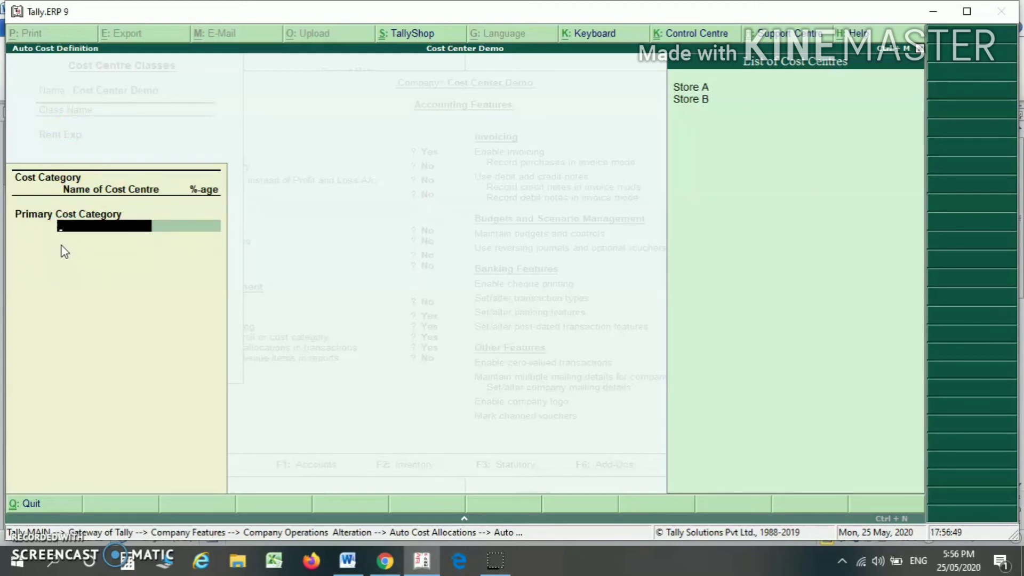
Create a cost centre named Hr under Primary and allocate 30% of the Rent Exp class to it.
{"action": "key", "text": "alt+c"}
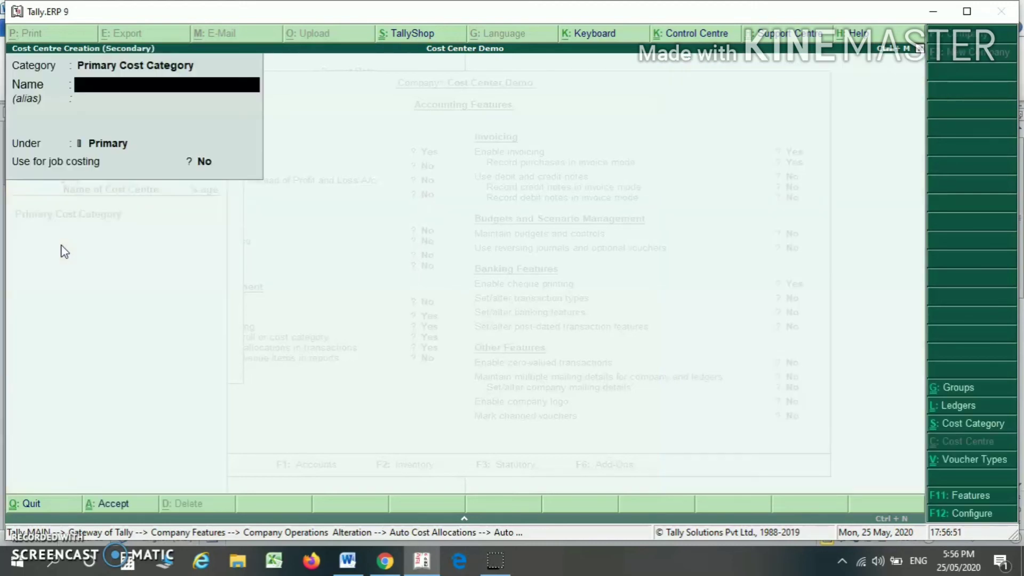
{"action": "type", "text": "Hr"}
{"action": "key", "text": "Return"}
{"action": "key", "text": "Return"}
{"action": "key", "text": "Return"}
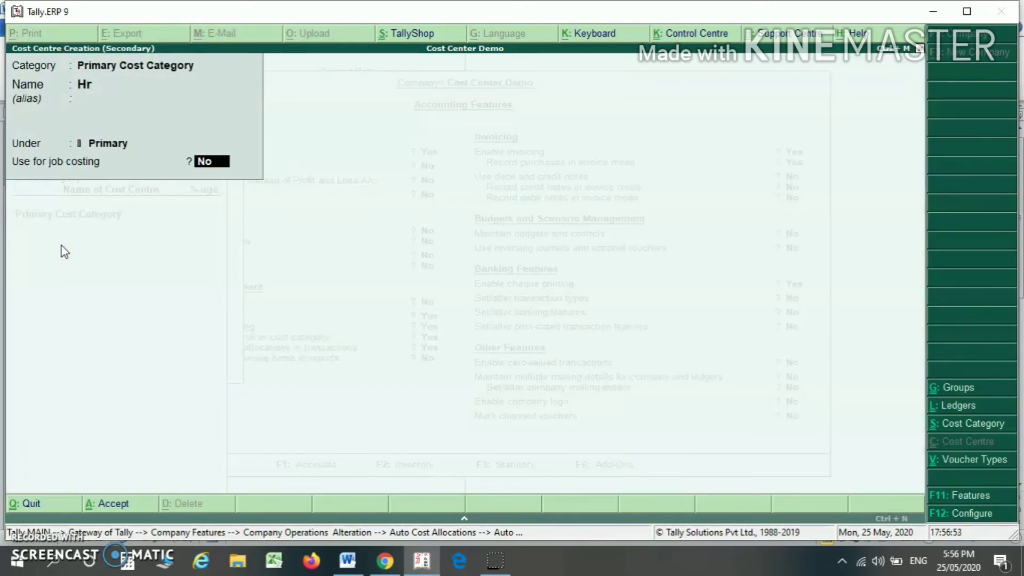
{"action": "key", "text": "Return"}
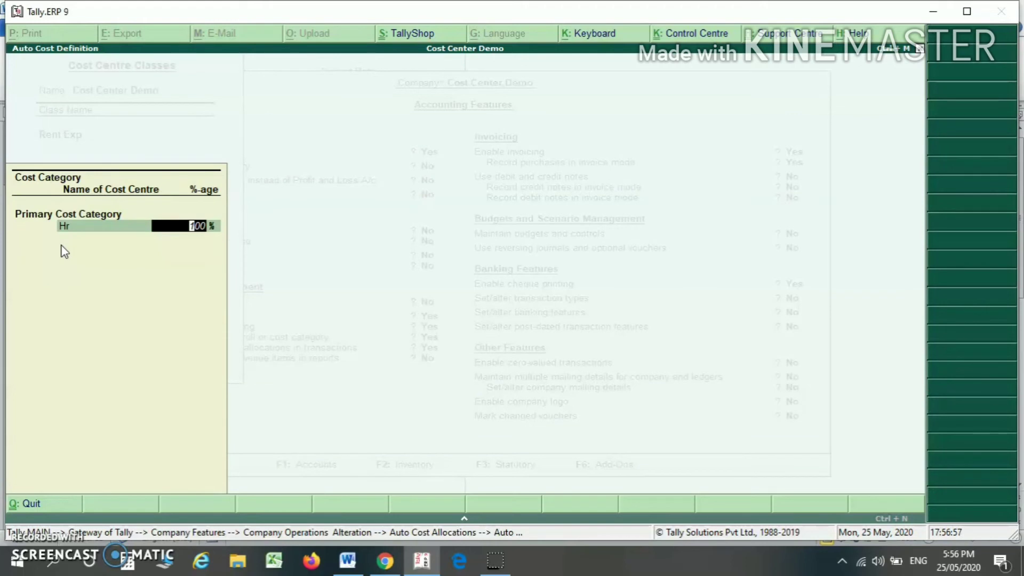
{"action": "type", "text": "30"}
{"action": "key", "text": "Return"}
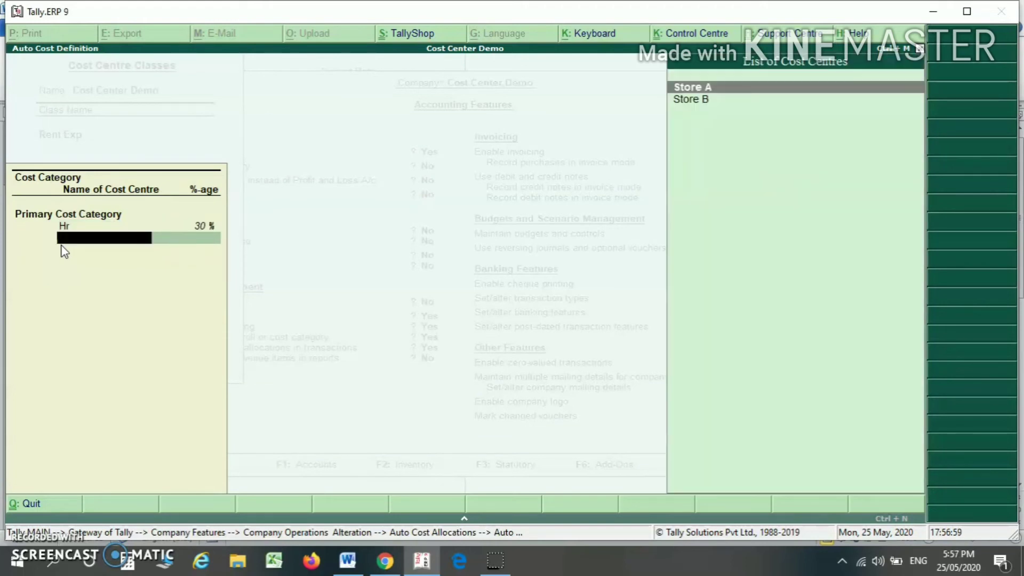
Create a cost centre named Marketing under Primary and allocate 50% of the Rent Exp class to it.
{"action": "key", "text": "alt+c"}
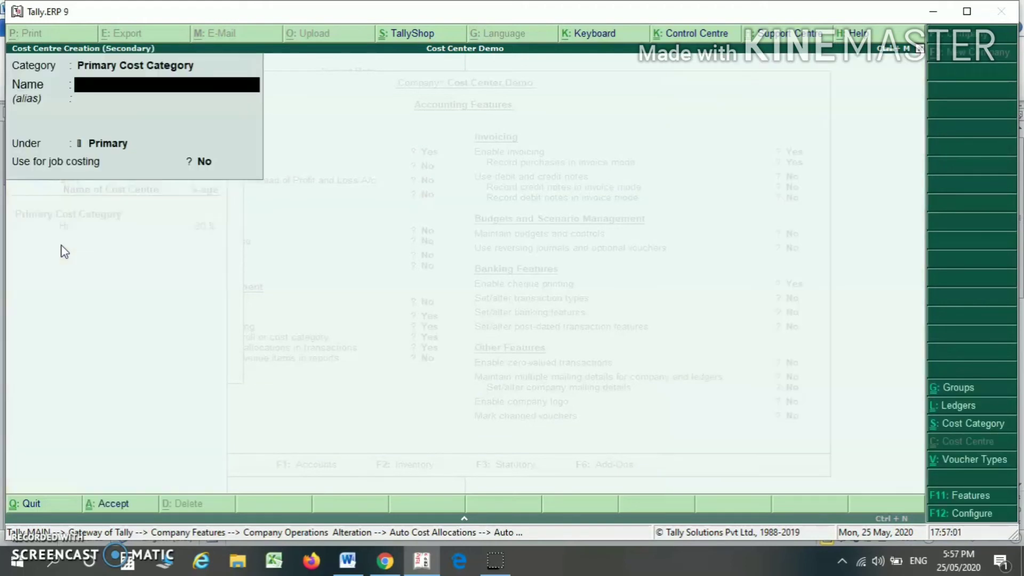
{"action": "type", "text": "Marketing"}
{"action": "key", "text": "Return"}
{"action": "key", "text": "Return"}
{"action": "key", "text": "Return"}
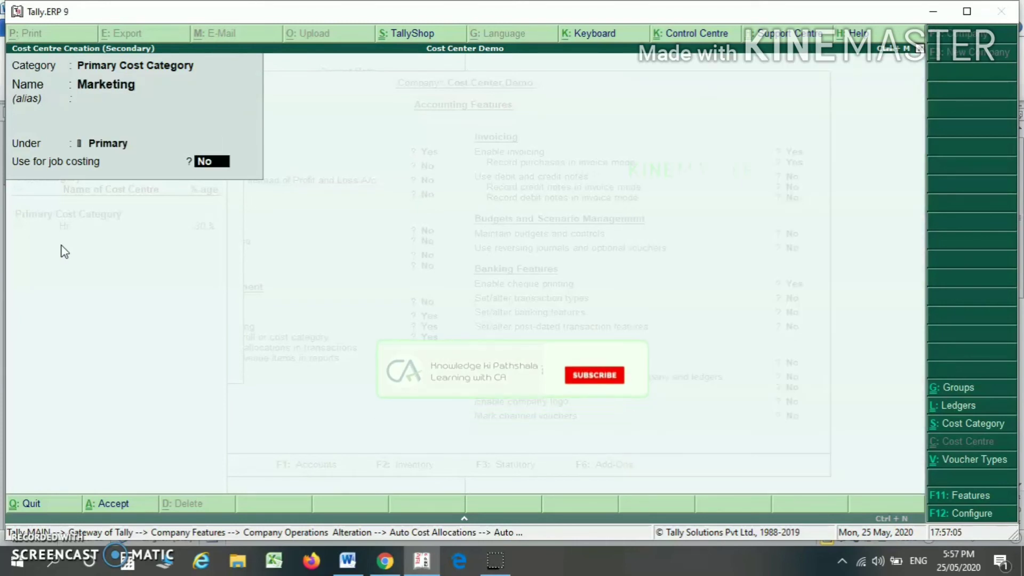
{"action": "key", "text": "Return"}
{"action": "key", "text": "Return"}
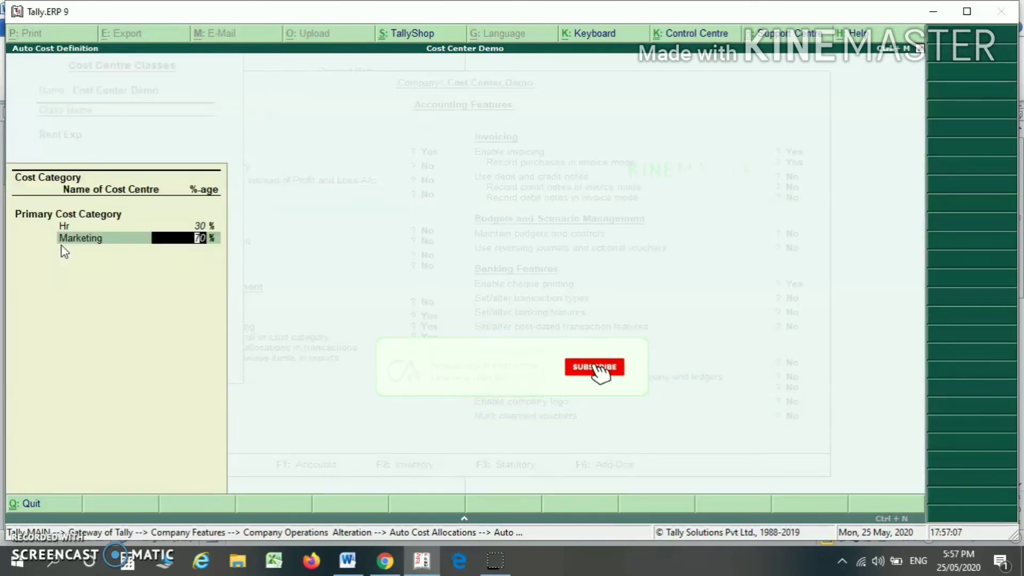
{"action": "type", "text": "50"}
{"action": "key", "text": "Return"}
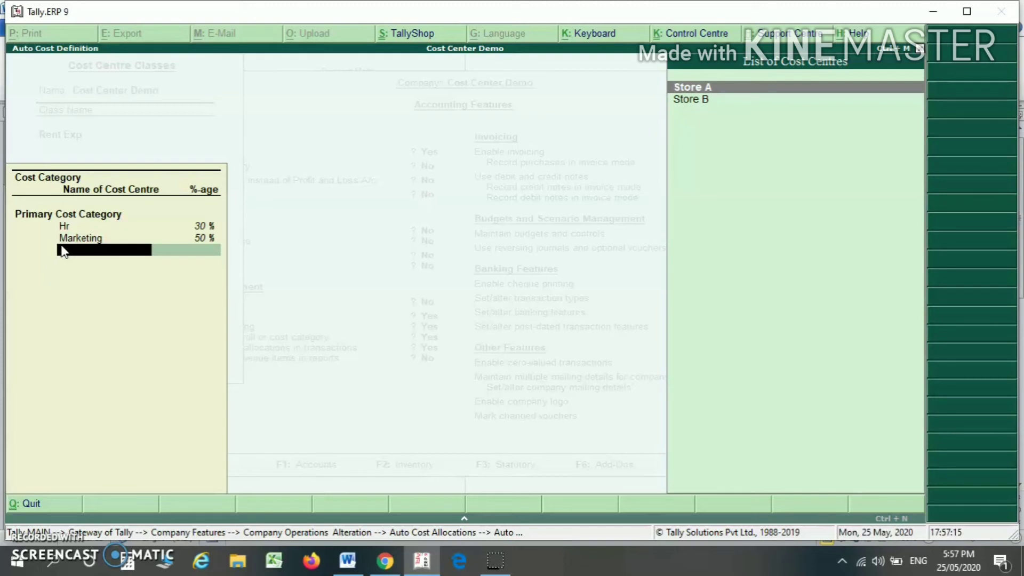
Create a cost centre named Admin under Primary and allocate 20% of the Rent Exp class to it.
{"action": "key", "text": "alt+c"}
{"action": "type", "text": "Adm"}
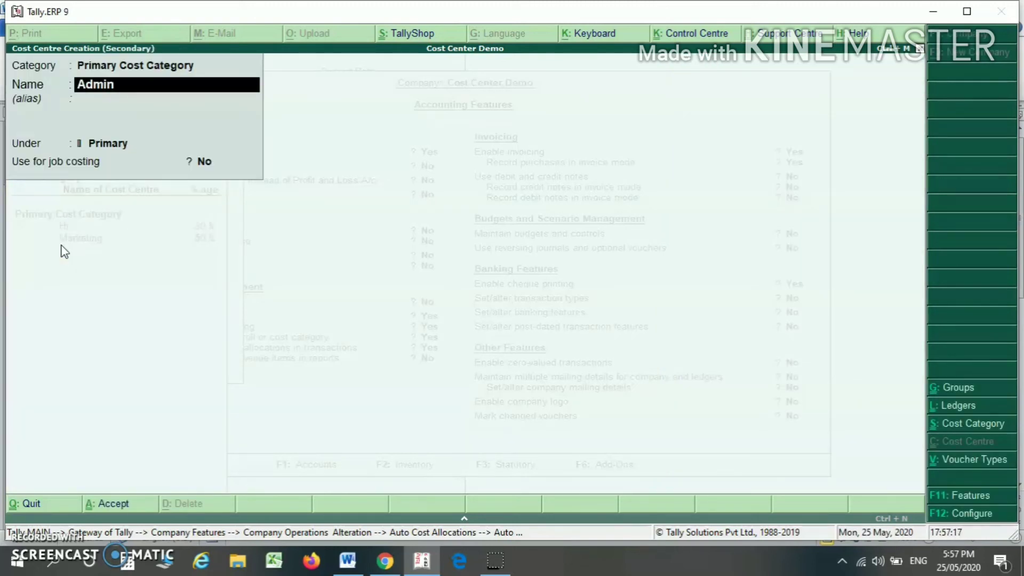
{"action": "type", "text": "in"}
{"action": "key", "text": "Return"}
{"action": "key", "text": "Return"}
{"action": "key", "text": "Return"}
{"action": "key", "text": "Return"}
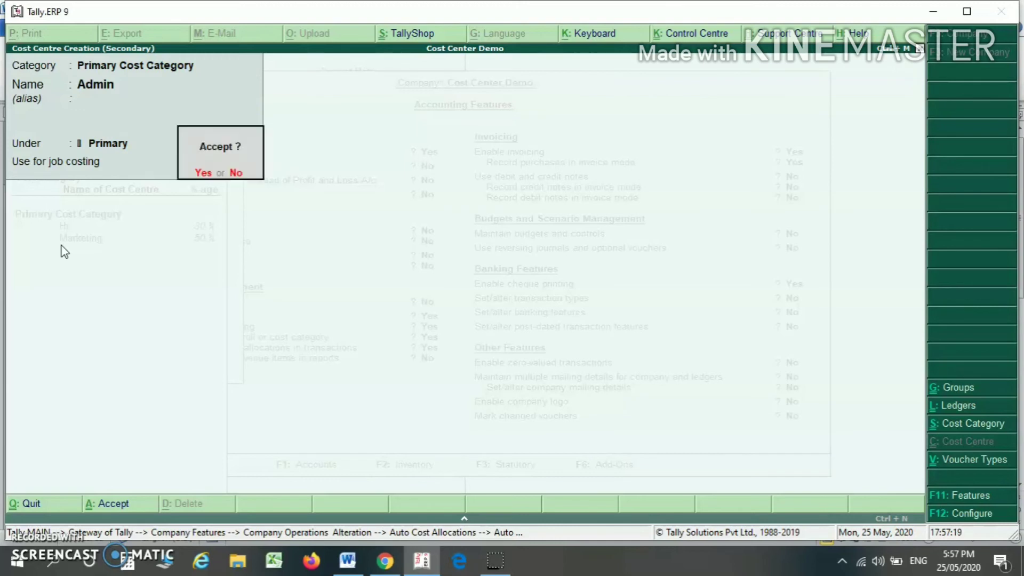
{"action": "key", "text": "Return"}
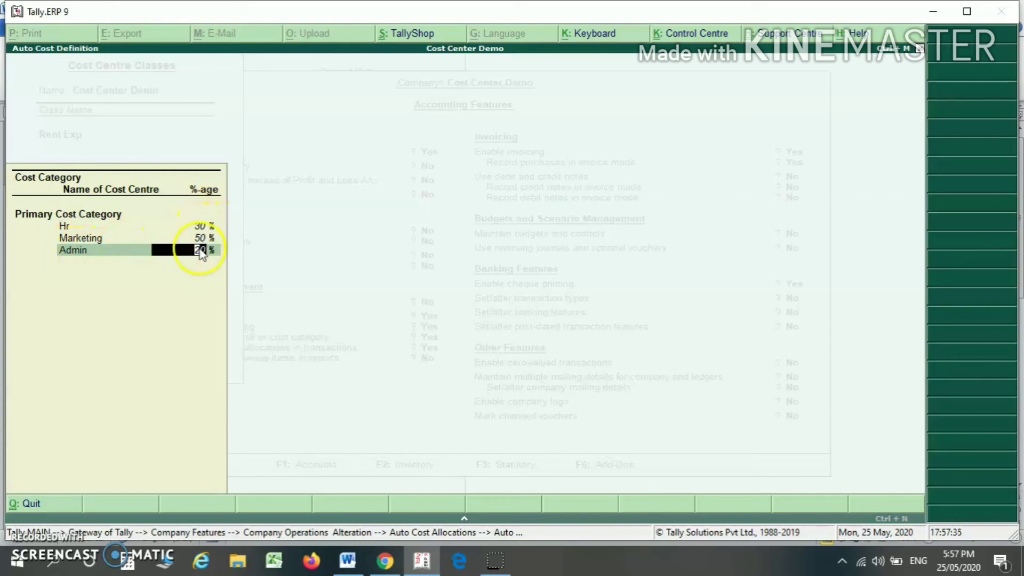
{"action": "key", "text": "Return"}
Save the Rent Exp class allocations together with the company's accounting features.
{"action": "key", "text": "Return"}
{"action": "key", "text": "Return"}
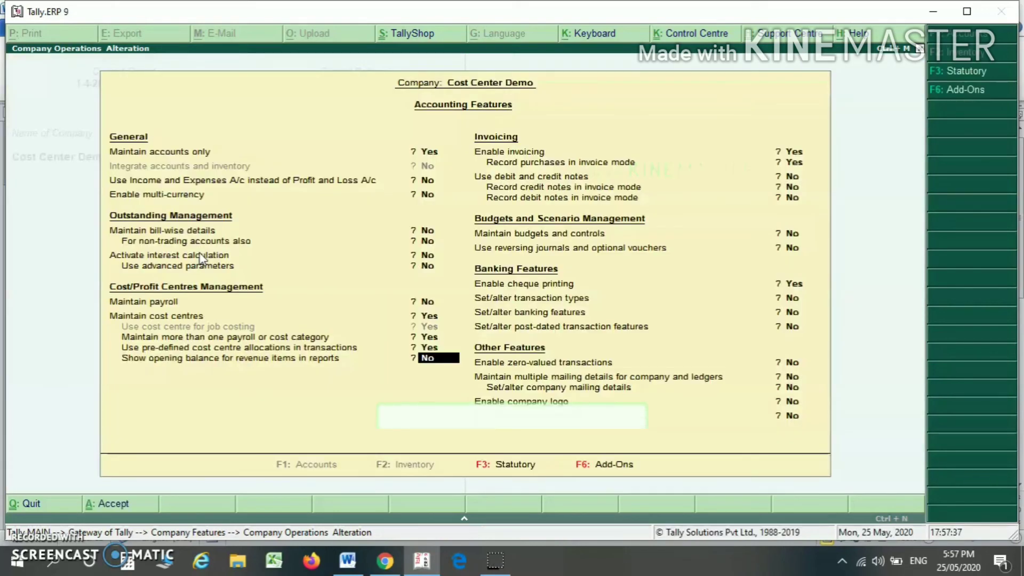
{"action": "key", "text": "Return"}
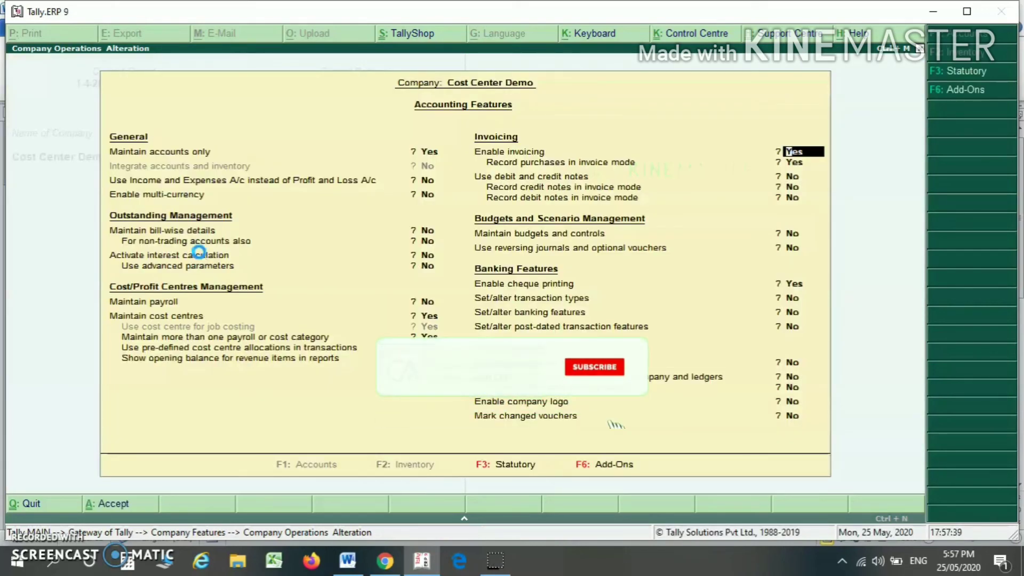
{"action": "key", "text": "ctrl+a"}
{"action": "key", "text": "Escape"}
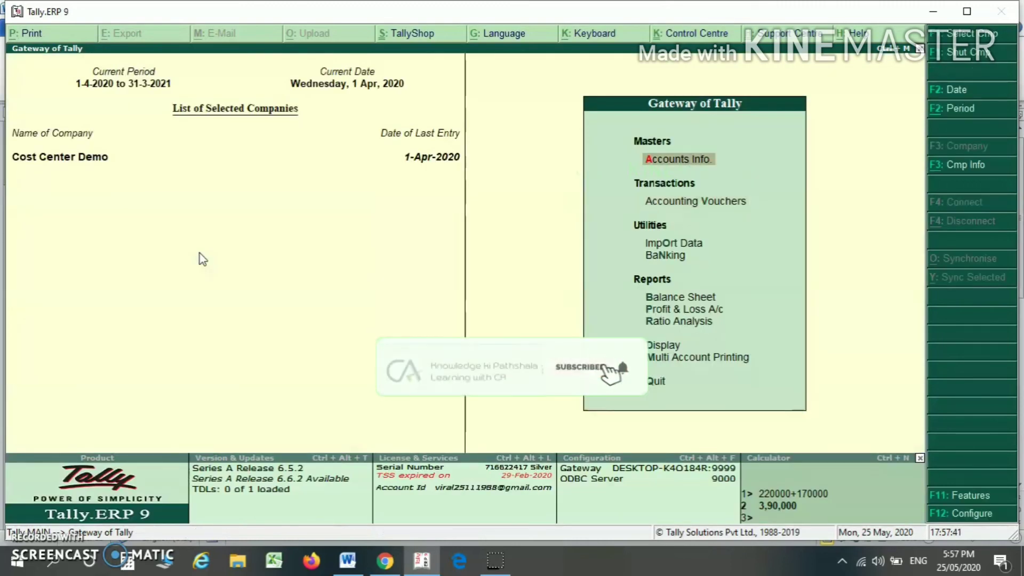
Create a Rent Exp ledger under Indirect Expenses with ledger type Not Applicable and cost centres applicable.
{"action": "key", "text": "Return"}
{"action": "key", "text": "Down"}
{"action": "key", "text": "Return"}
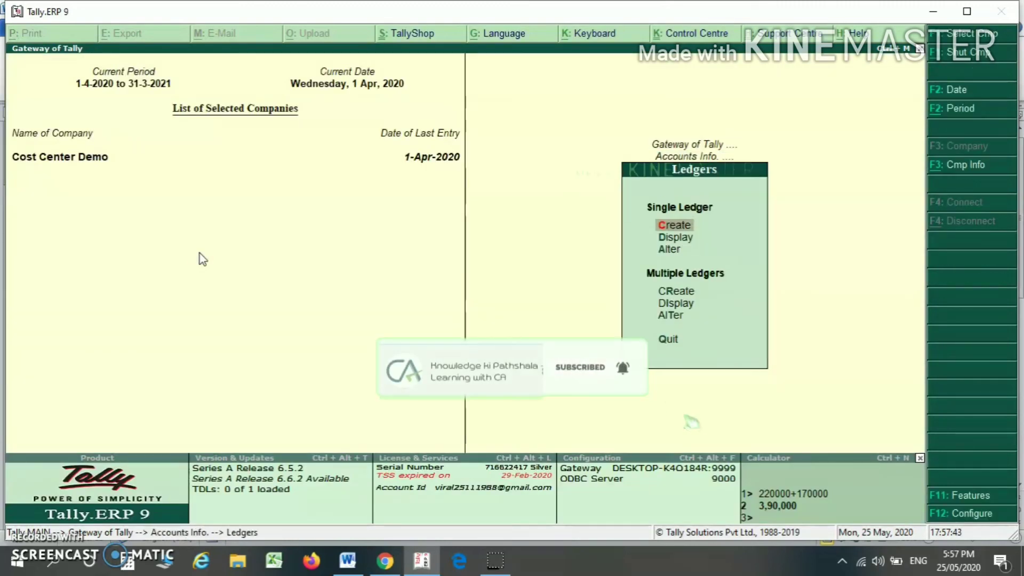
{"action": "key", "text": "Return"}
{"action": "type", "text": "Rent Ex"}
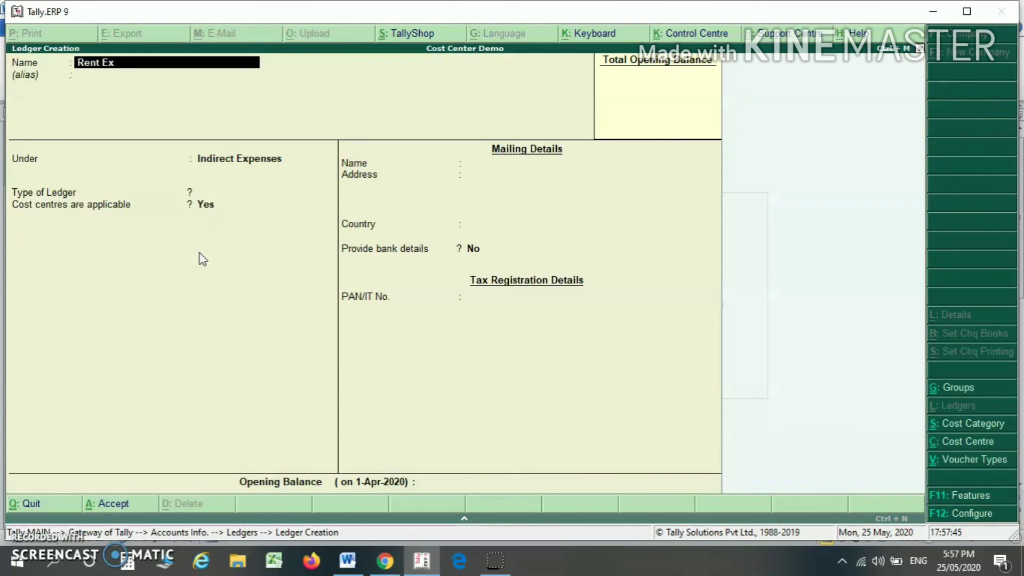
{"action": "key", "text": "Return"}
{"action": "key", "text": "Return"}
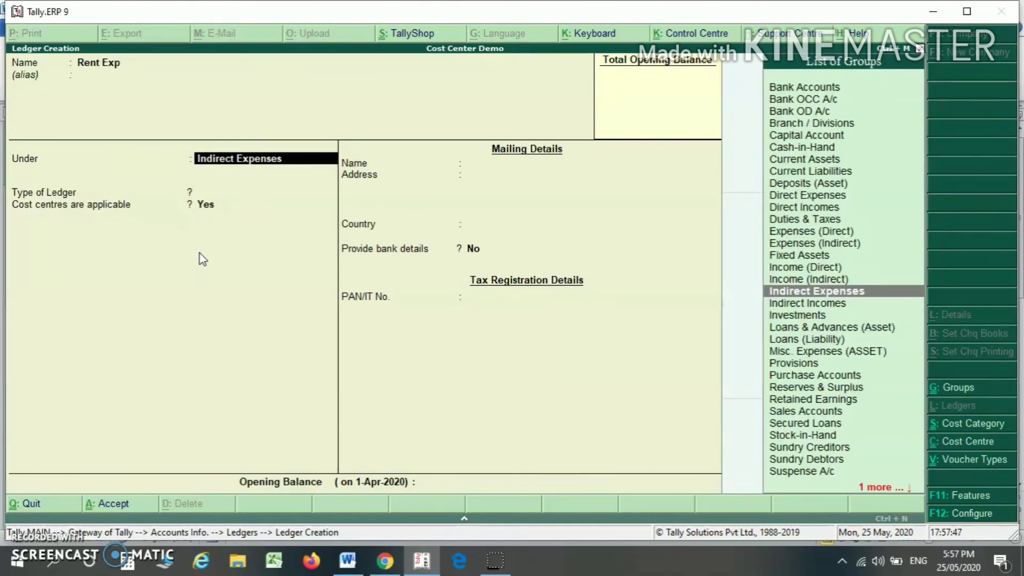
{"action": "key", "text": "Return"}
{"action": "key", "text": "Return"}
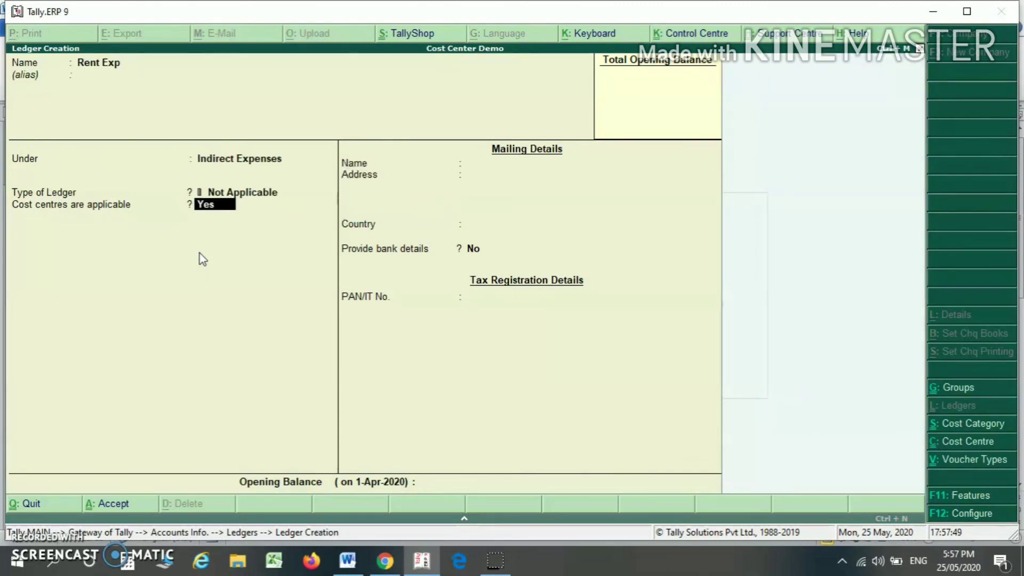
{"action": "key", "text": "ctrl+a"}
{"action": "key", "text": "Escape"}
{"action": "key", "text": "Return"}
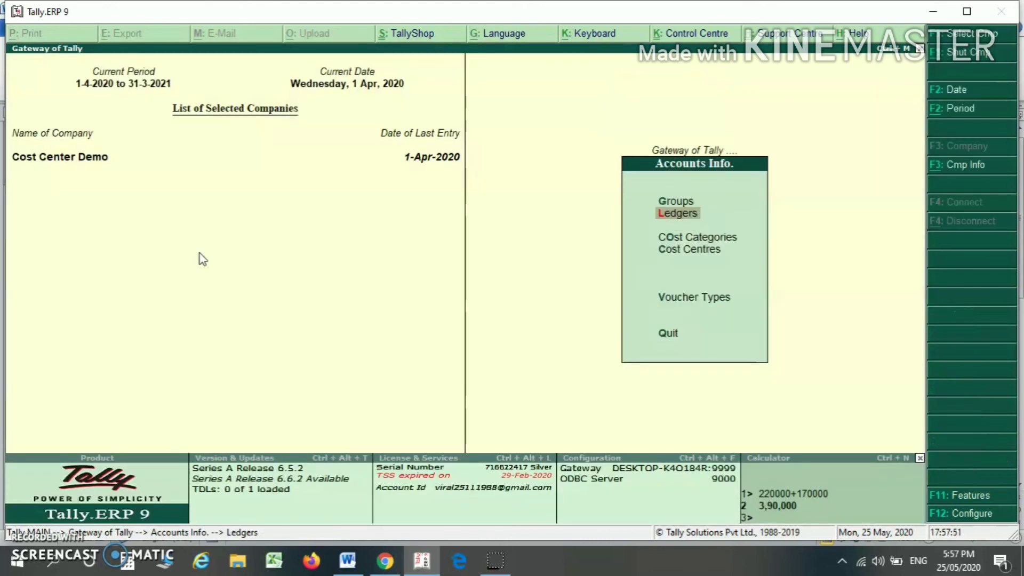
{"action": "key", "text": "Escape"}
Start a payment voucher dated 1-Apr-2020 and assign the Rent Exp cost centre class to it.
{"action": "key", "text": "Down"}
{"action": "key", "text": "Down"}
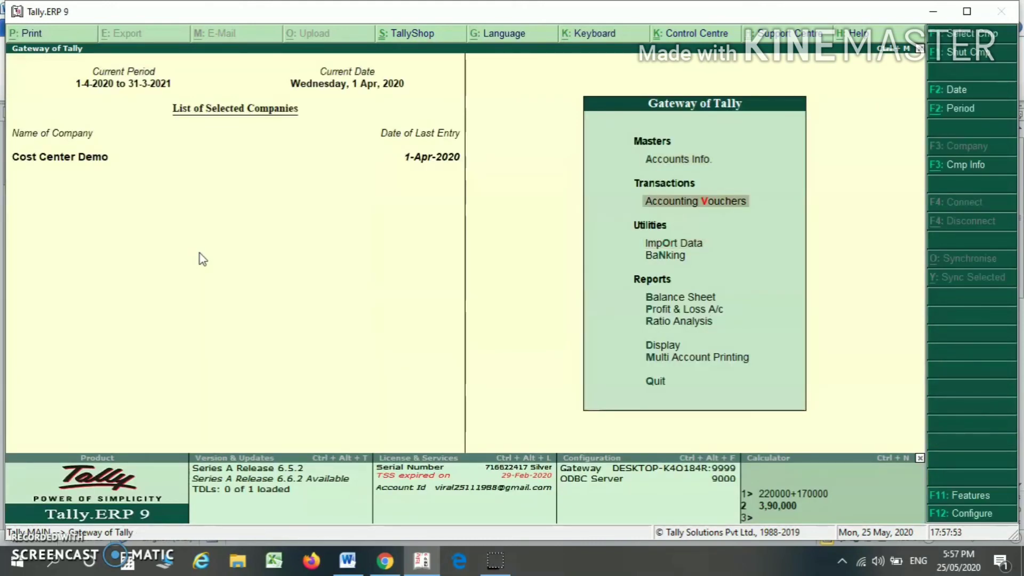
{"action": "key", "text": "Return"}
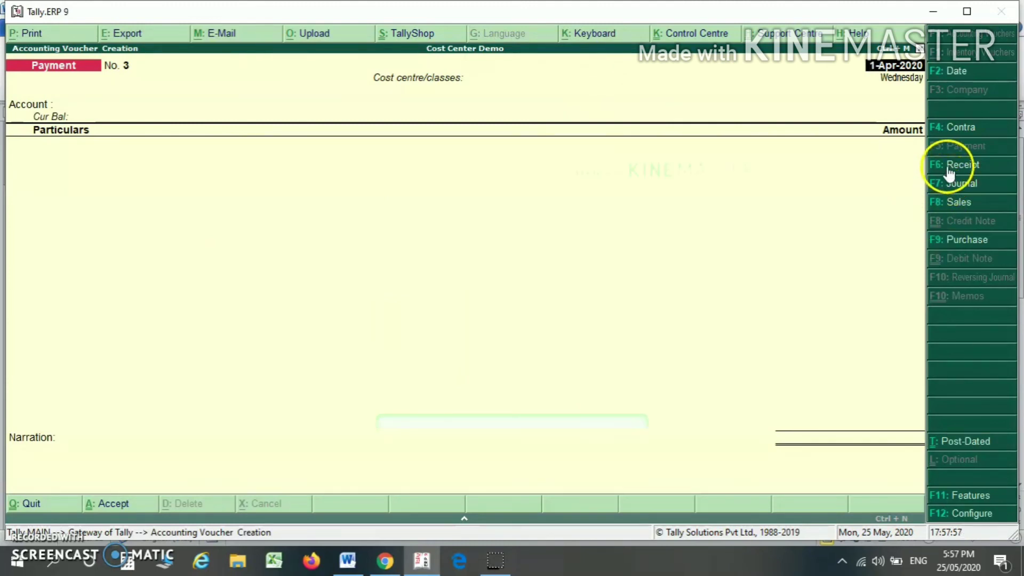
{"action": "key", "text": "Return"}
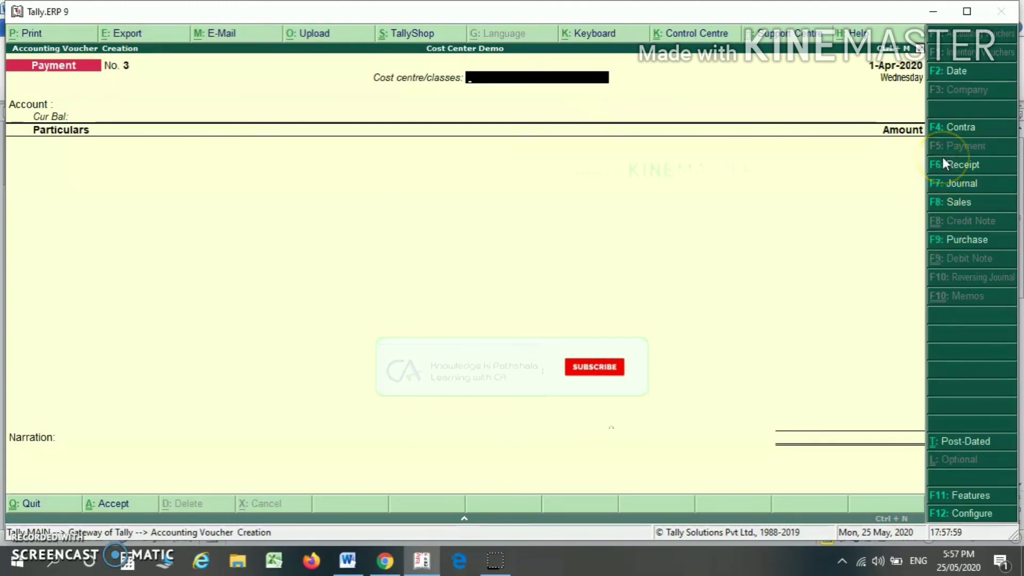
{"action": "key", "text": "Escape"}
{"action": "key", "text": "n"}
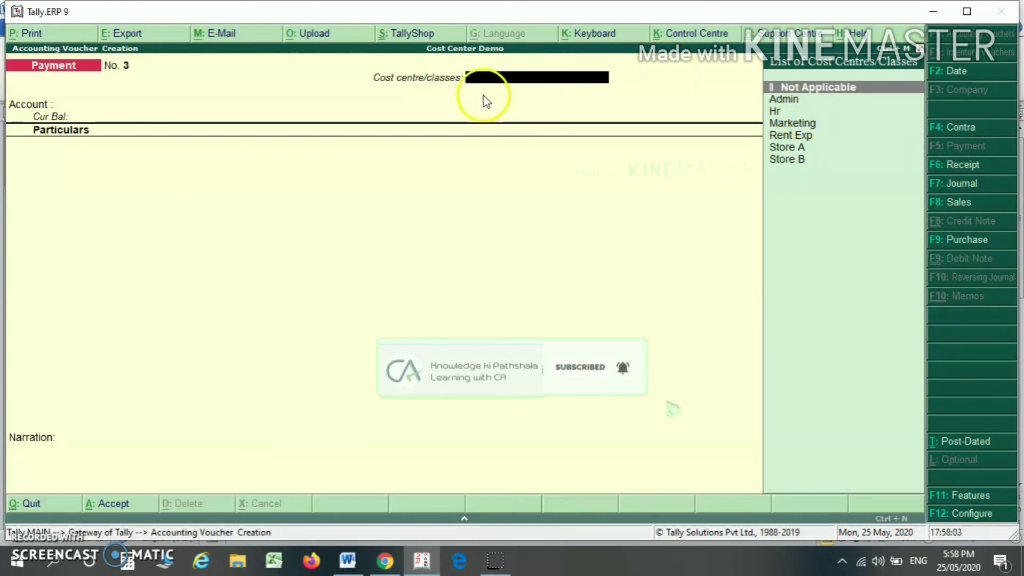
{"action": "key", "text": "Down"}
{"action": "key", "text": "Down"}
{"action": "key", "text": "Up"}
{"action": "key", "text": "Up"}
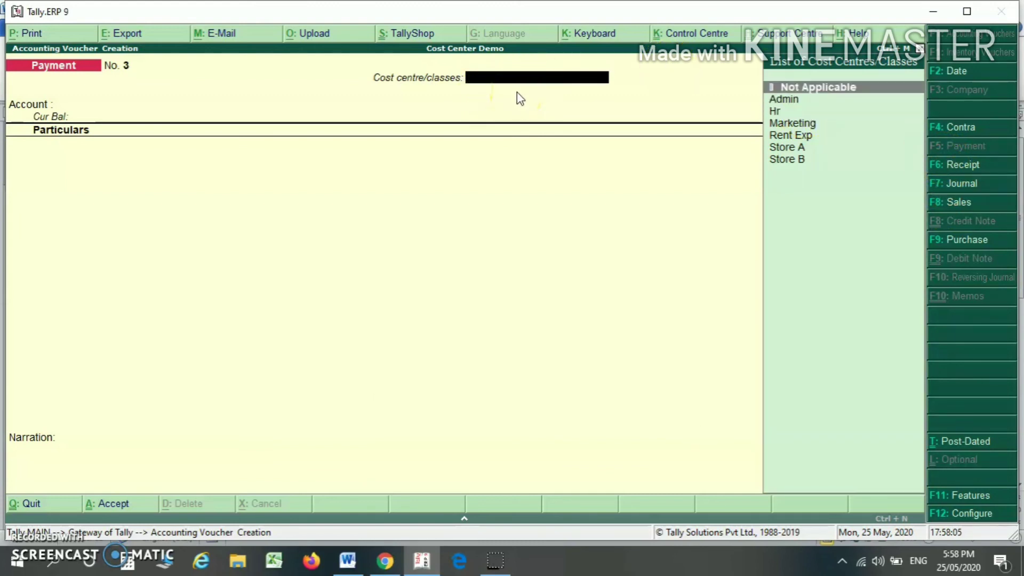
{"action": "key", "text": "Down"}
{"action": "key", "text": "Down"}
{"action": "key", "text": "Down"}
{"action": "key", "text": "Down"}
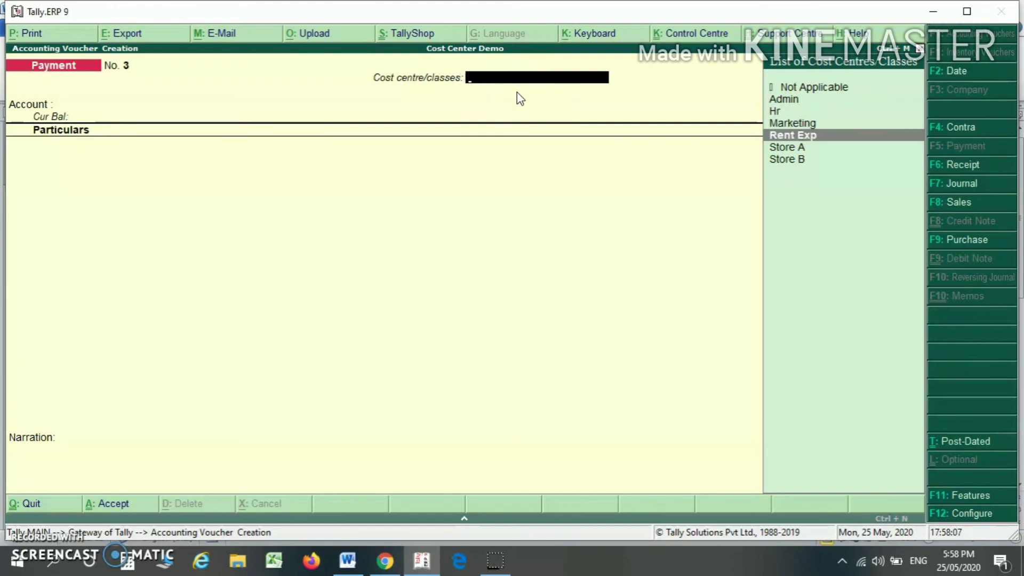
{"action": "key", "text": "Return"}
Set Bank as the paying account and enter 100000 against the Rent Exp ledger in the payment voucher.
{"action": "key", "text": "Return"}
{"action": "key", "text": "Down"}
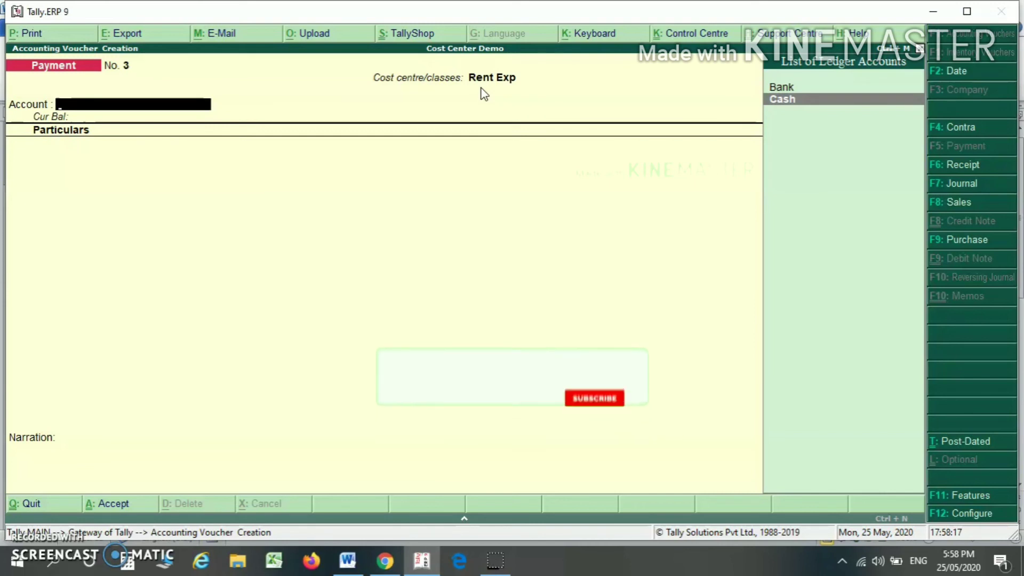
{"action": "key", "text": "Up"}
{"action": "key", "text": "Return"}
{"action": "type", "text": "Rent"}
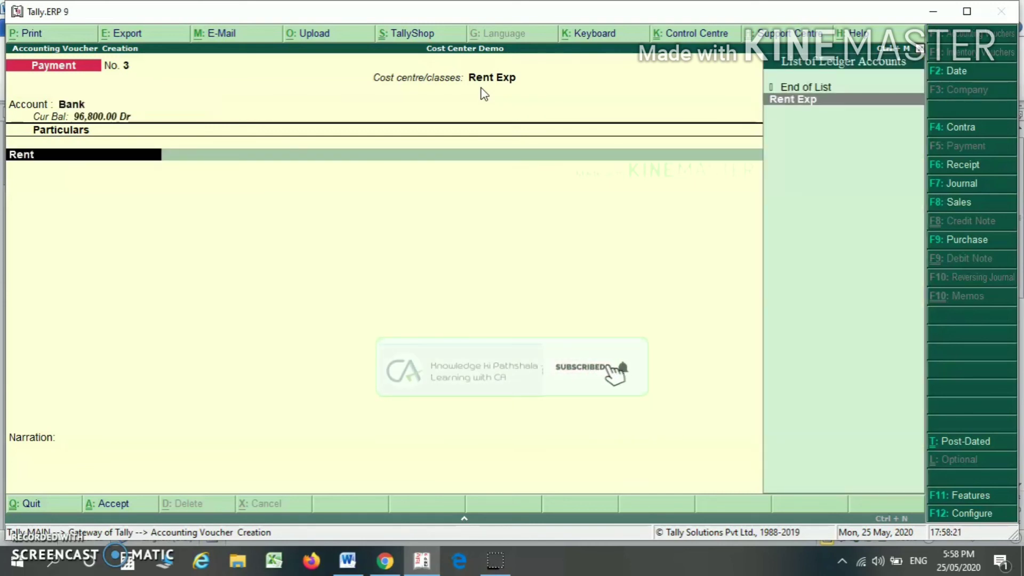
{"action": "key", "text": "Return"}
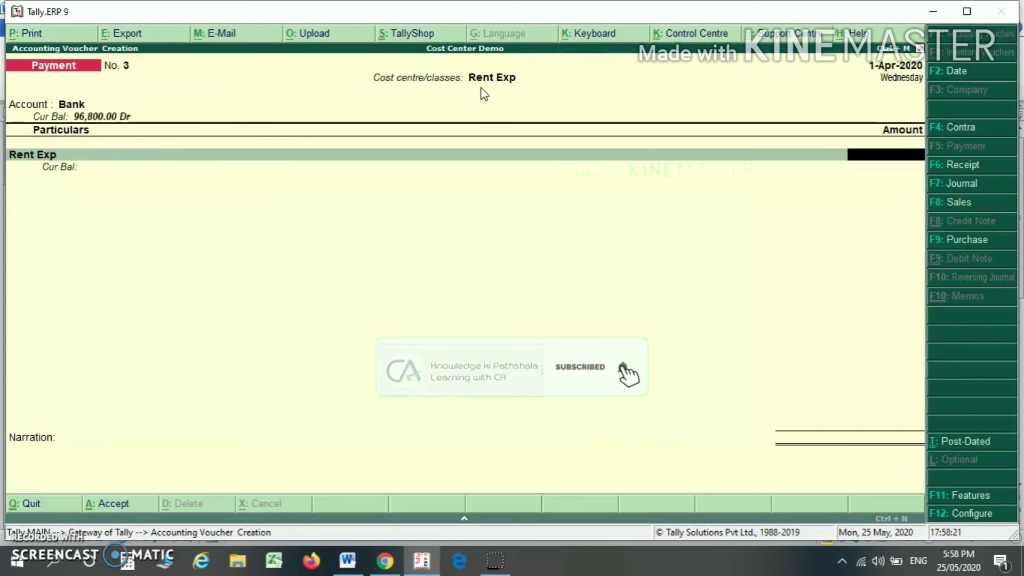
{"action": "type", "text": "100000"}
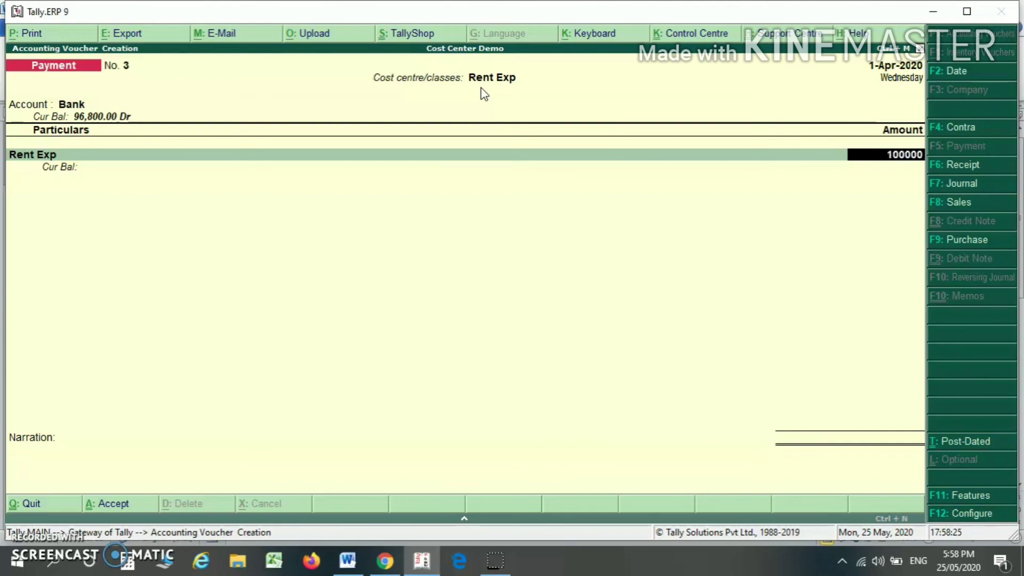
{"action": "key", "text": "Return"}
Save the rent payment voucher with an empty narration and leave voucher entry.
{"action": "key", "text": "Return"}
{"action": "key", "text": "Return"}
{"action": "key", "text": "Return"}
{"action": "key", "text": "Return"}
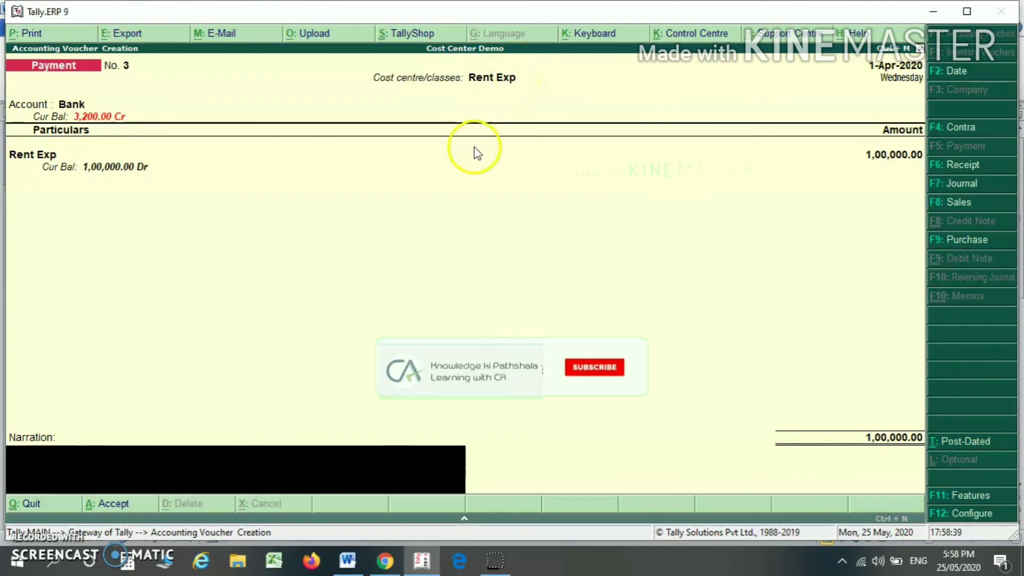
{"action": "key", "text": "Return"}
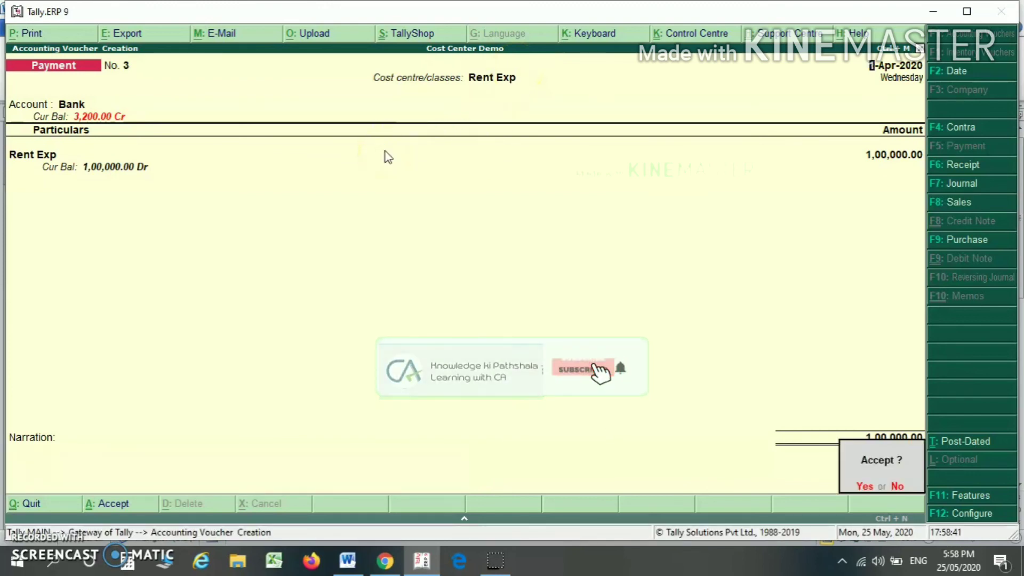
{"action": "key", "text": "y"}
{"action": "key", "text": "Escape"}
{"action": "key", "text": "y"}
Open the cost centre reports within the displayed statements of accounts.
{"action": "key", "text": "Up"}
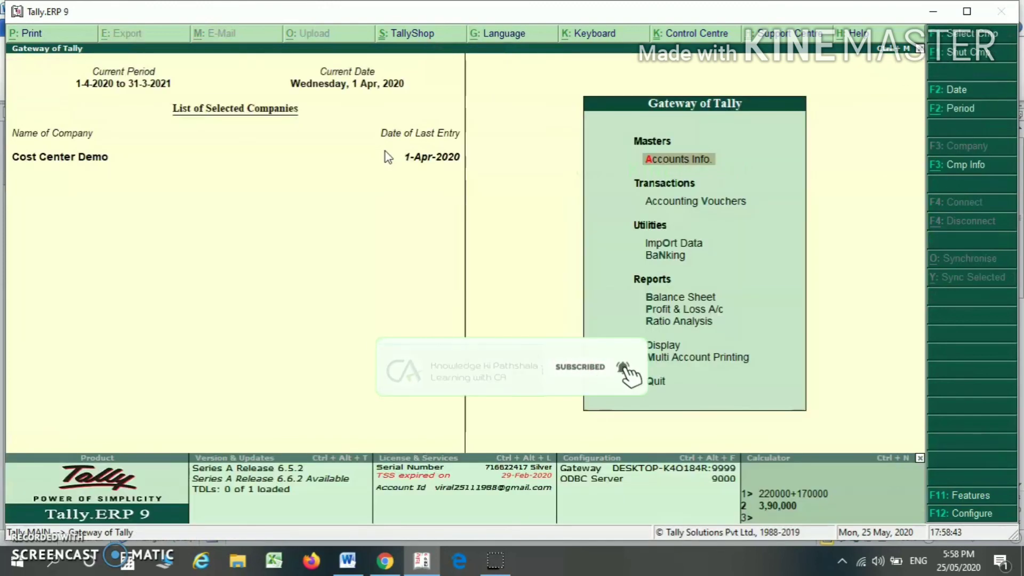
{"action": "key", "text": "Down"}
{"action": "key", "text": "Down"}
{"action": "key", "text": "Down"}
{"action": "key", "text": "Down"}
{"action": "key", "text": "Down"}
{"action": "key", "text": "Down"}
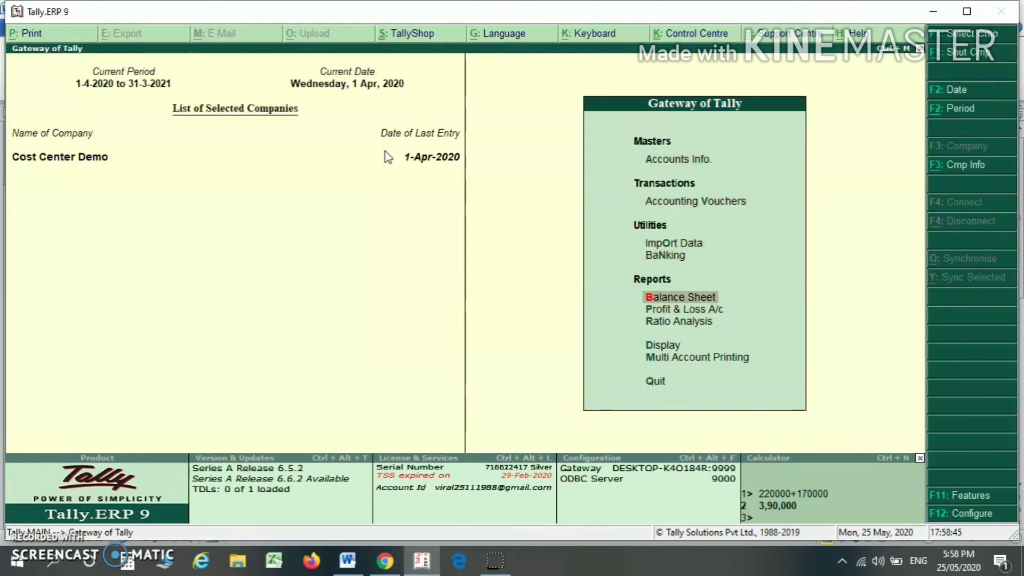
{"action": "key", "text": "Down"}
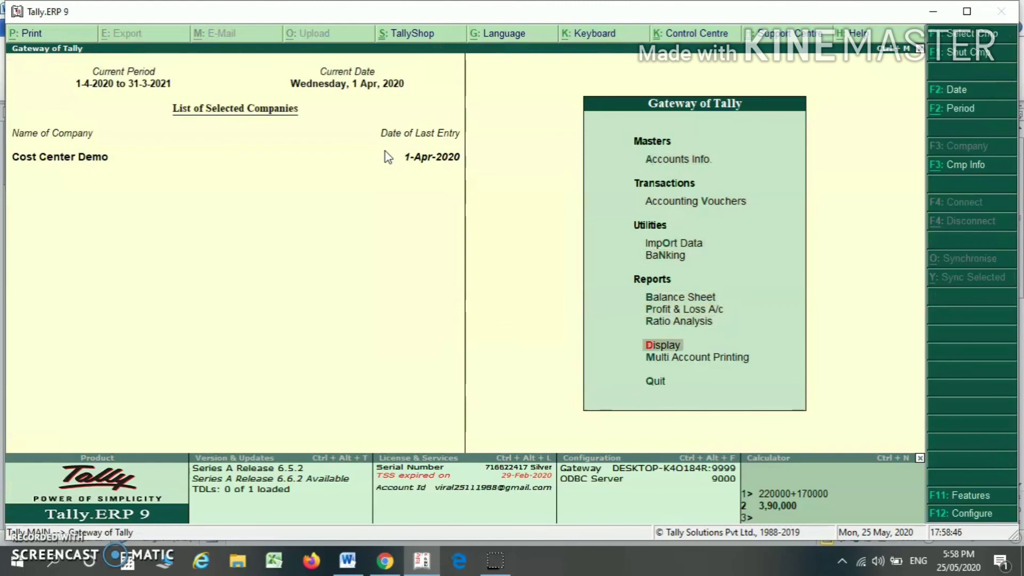
{"action": "left_click", "coordinate": [643, 330]}
{"action": "key", "text": "Down"}
{"action": "key", "text": "Down"}
{"action": "key", "text": "Down"}
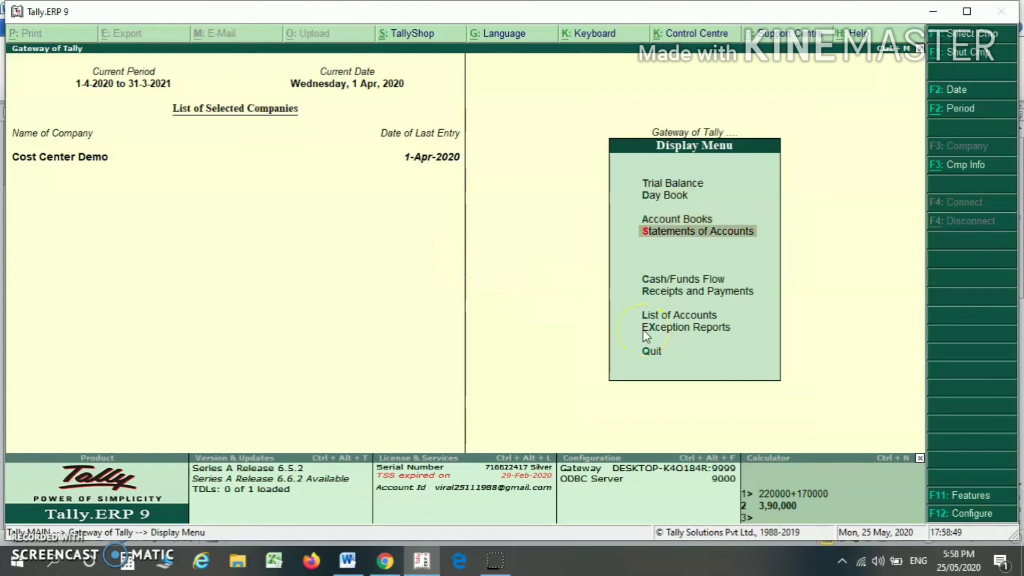
{"action": "key", "text": "Return"}
{"action": "key", "text": "Down"}
{"action": "key", "text": "Up"}
{"action": "key", "text": "Return"}
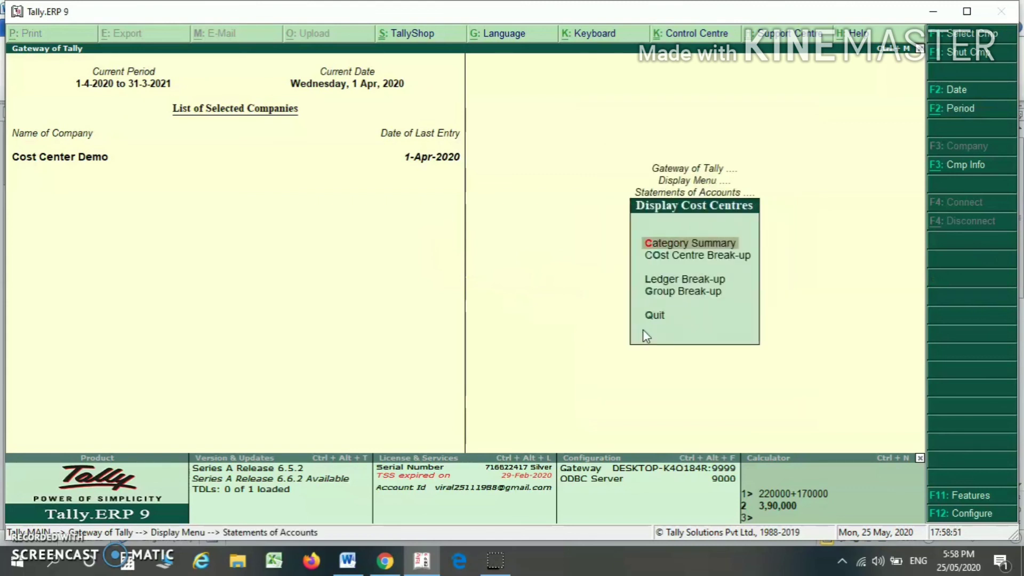
Display the cost centre ledger break-up for the Rent Exp ledger.
{"action": "key", "text": "Down"}
{"action": "key", "text": "Down"}
{"action": "key", "text": "Up"}
{"action": "key", "text": "Up"}
{"action": "key", "text": "Down"}
{"action": "key", "text": "Down"}
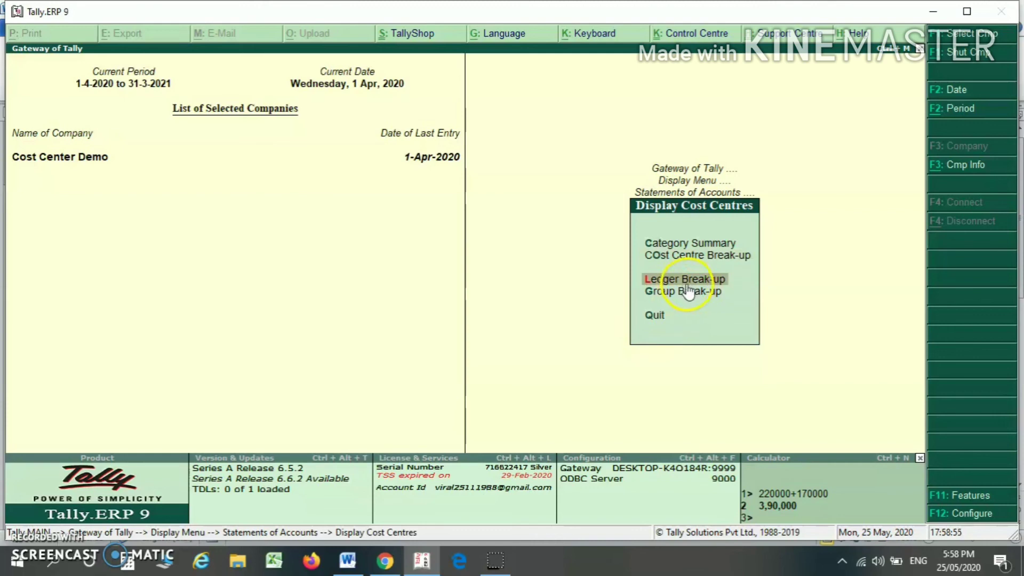
{"action": "key", "text": "Return"}
{"action": "key", "text": "Down"}
{"action": "key", "text": "Down"}
{"action": "key", "text": "Down"}
{"action": "key", "text": "Down"}
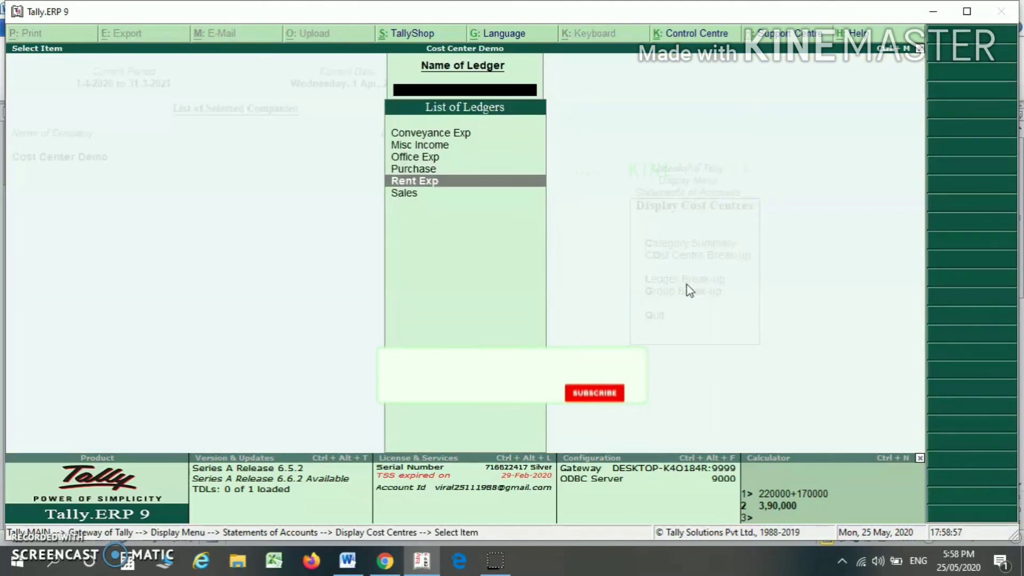
{"action": "key", "text": "Return"}
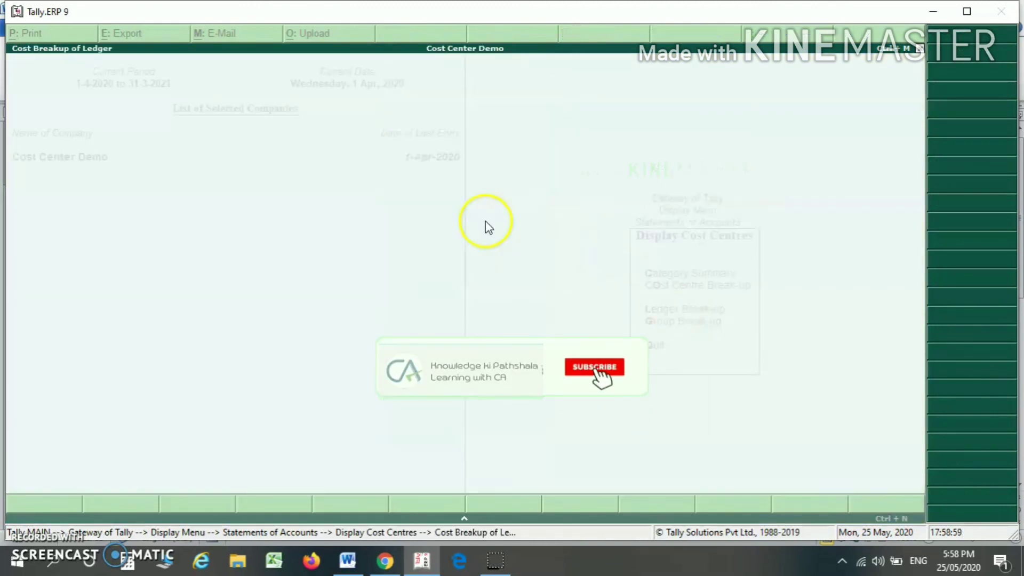
Examine how the rent payment is split among the Admin, Hr and Marketing cost centres in the break-up report.
{"action": "key", "text": "Down"}
{"action": "key", "text": "Down"}
{"action": "key", "text": "Down"}
{"action": "key", "text": "Up"}
{"action": "key", "text": "Up"}
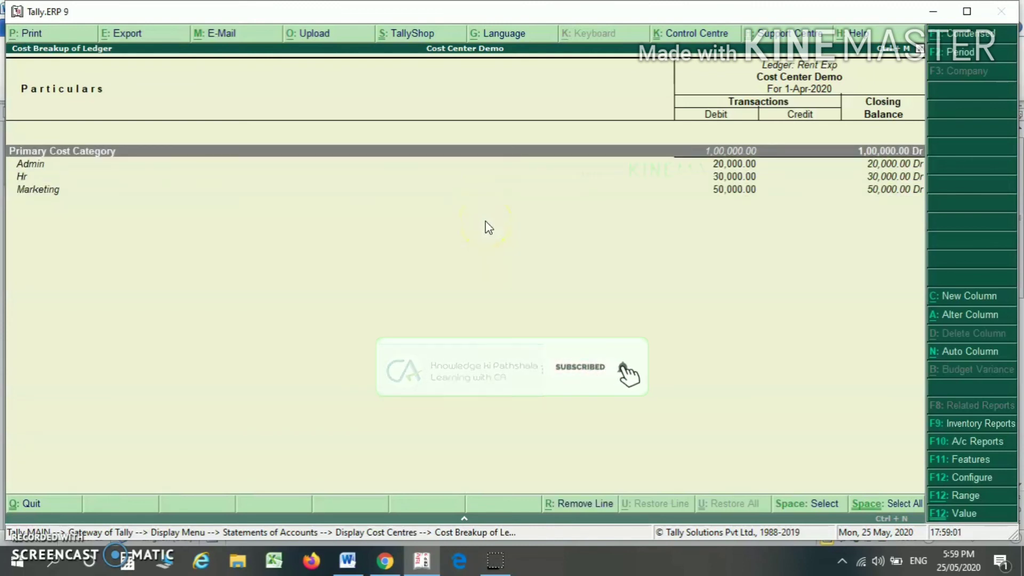
{"action": "key", "text": "Down"}
{"action": "key", "text": "Down"}
{"action": "key", "text": "Up"}
{"action": "key", "text": "Up"}
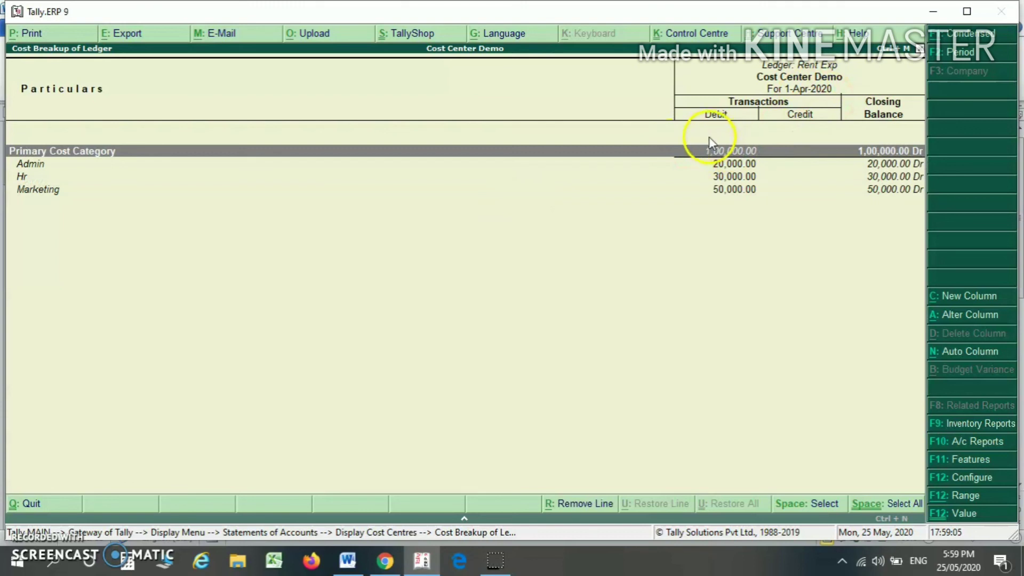
{"action": "key", "text": "Down"}
{"action": "key", "text": "Down"}
{"action": "key", "text": "Down"}
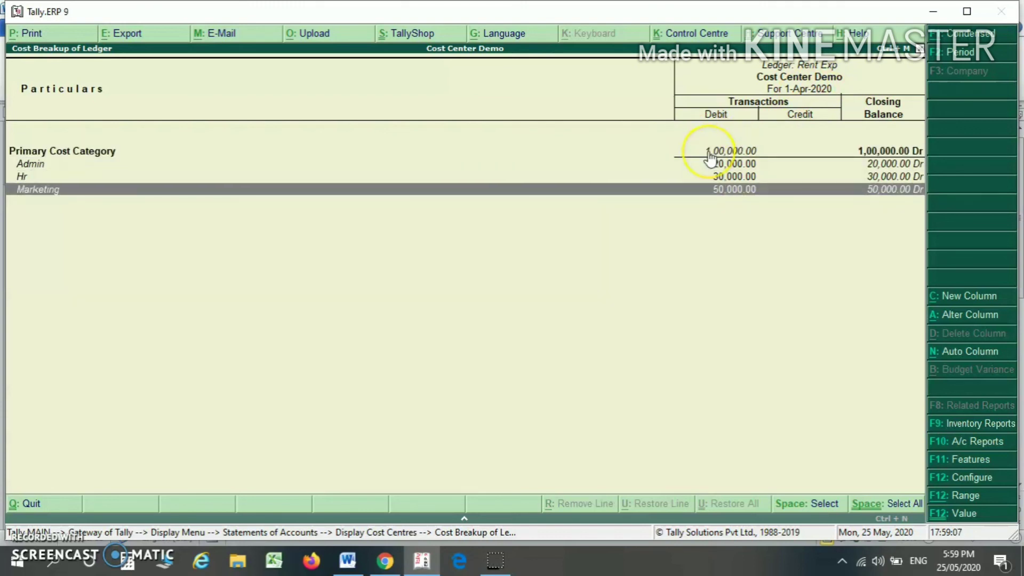
{"action": "key", "text": "Up"}
{"action": "key", "text": "Up"}
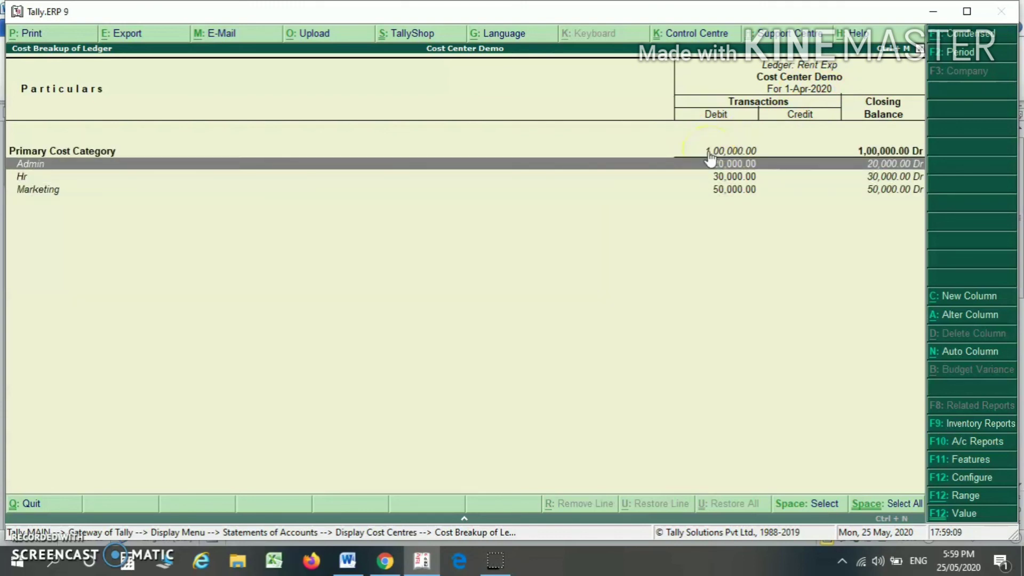
Compare the Admin, Hr and Marketing lines of the Rent Exp break-up and return to the Gateway of Tally.
{"action": "key", "text": "Down"}
{"action": "key", "text": "Down"}
{"action": "key", "text": "Up"}
{"action": "key", "text": "Up"}
{"action": "key", "text": "Down"}
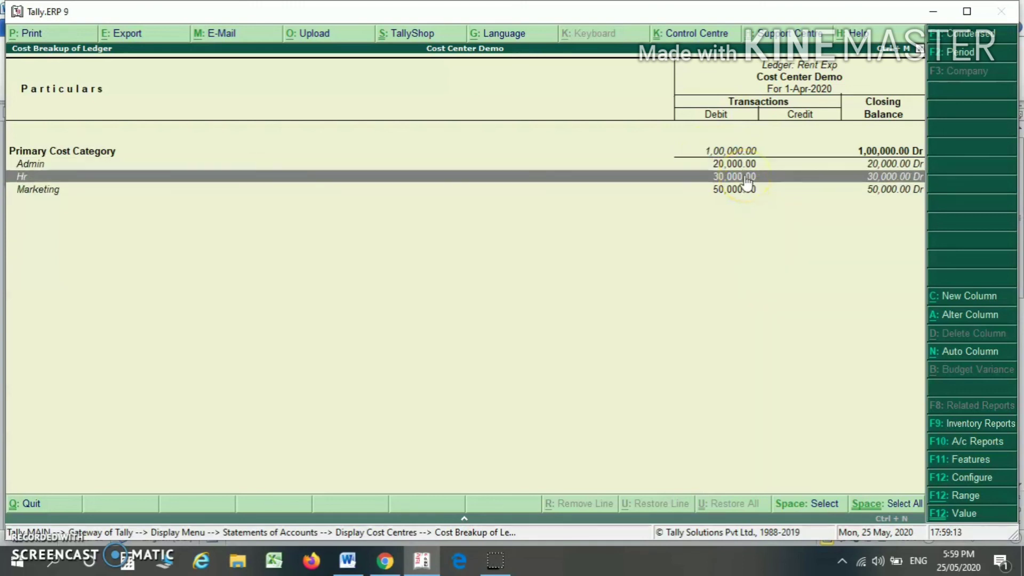
{"action": "key", "text": "Down"}
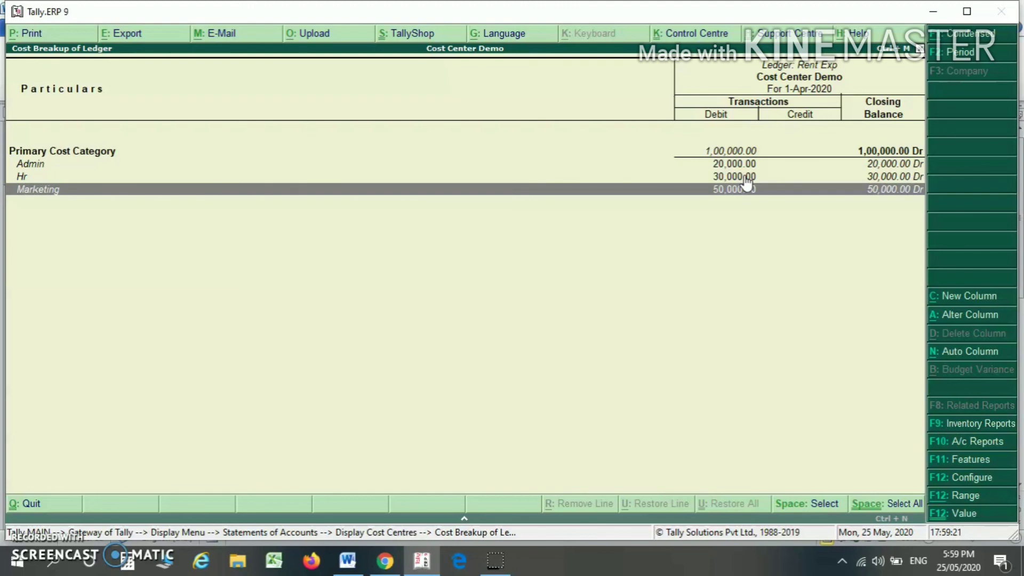
{"action": "key", "text": "Escape"}
{"action": "key", "text": "Escape"}
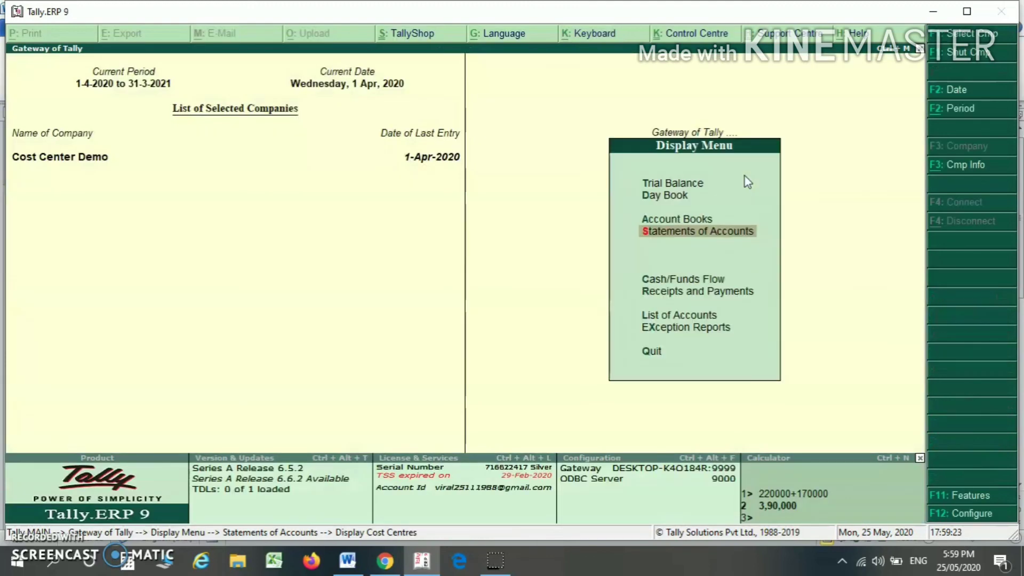
{"action": "key", "text": "Escape"}
{"action": "key", "text": "Escape"}
{"action": "key", "text": "Escape"}
Display the ledger vouchers of the Conveyance Exp ledger from the account books.
{"action": "key", "text": "Down"}
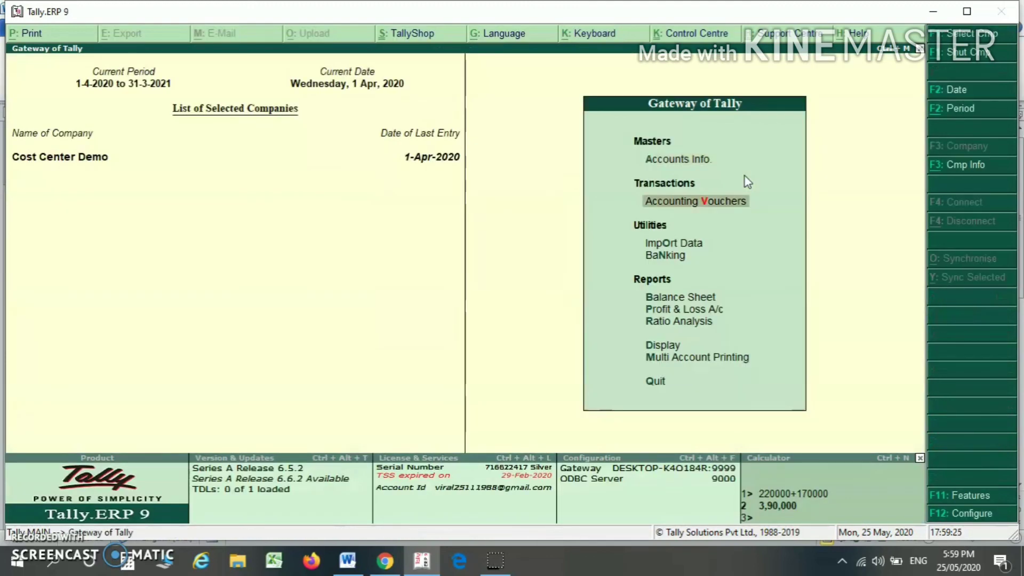
{"action": "key", "text": "d"}
{"action": "key", "text": "a"}
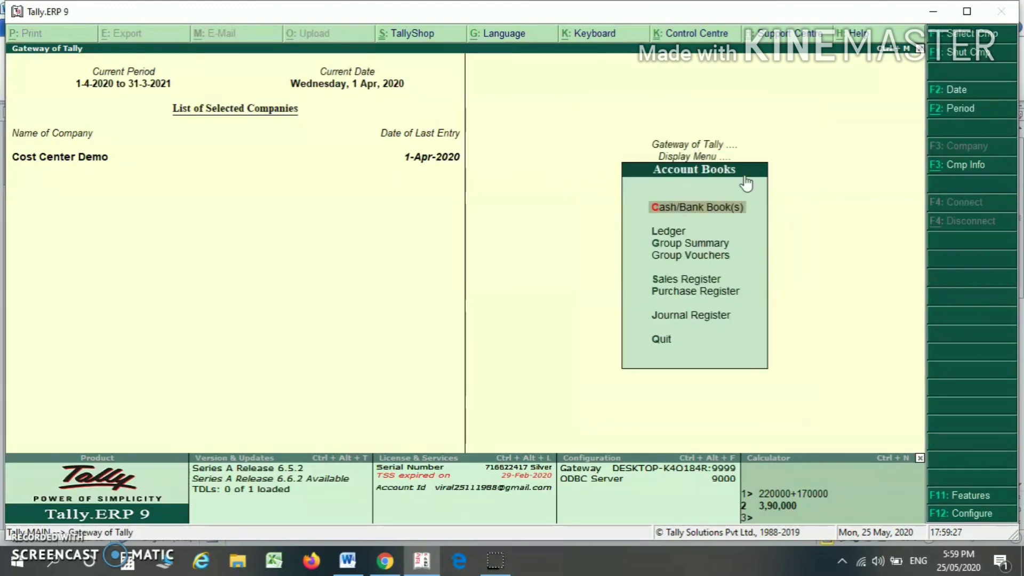
{"action": "key", "text": "l"}
{"action": "key", "text": "Down"}
{"action": "key", "text": "Return"}
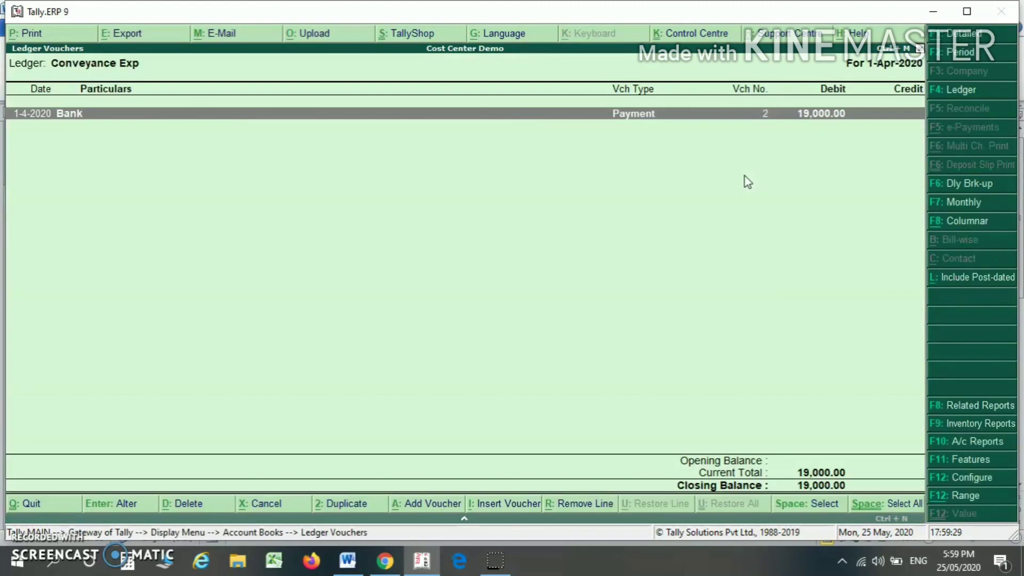
Inspect the Store A and Store B allocation in the Conveyance Exp payment voucher and leave it without changes.
{"action": "key", "text": "Return"}
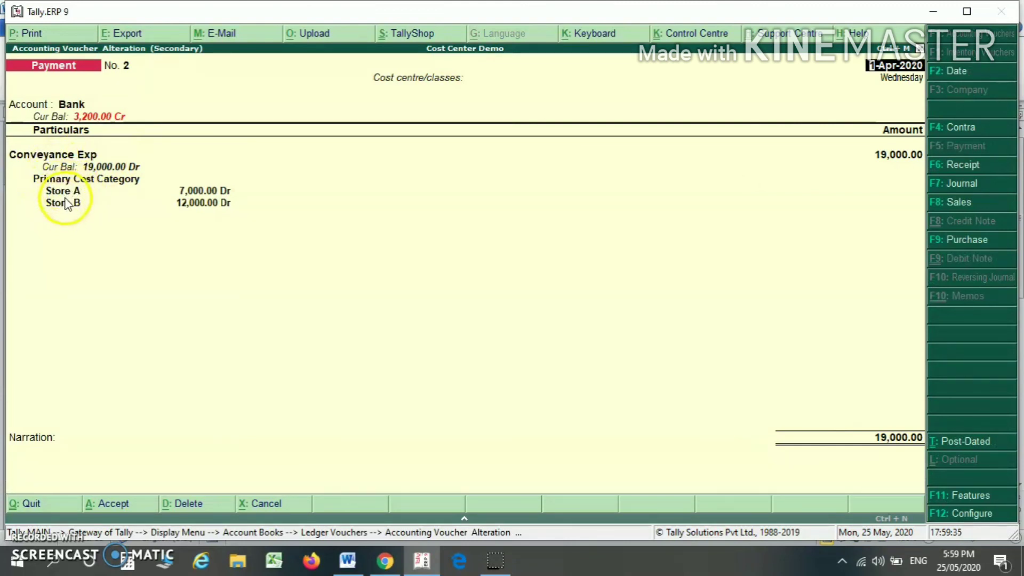
{"action": "key", "text": "Escape"}
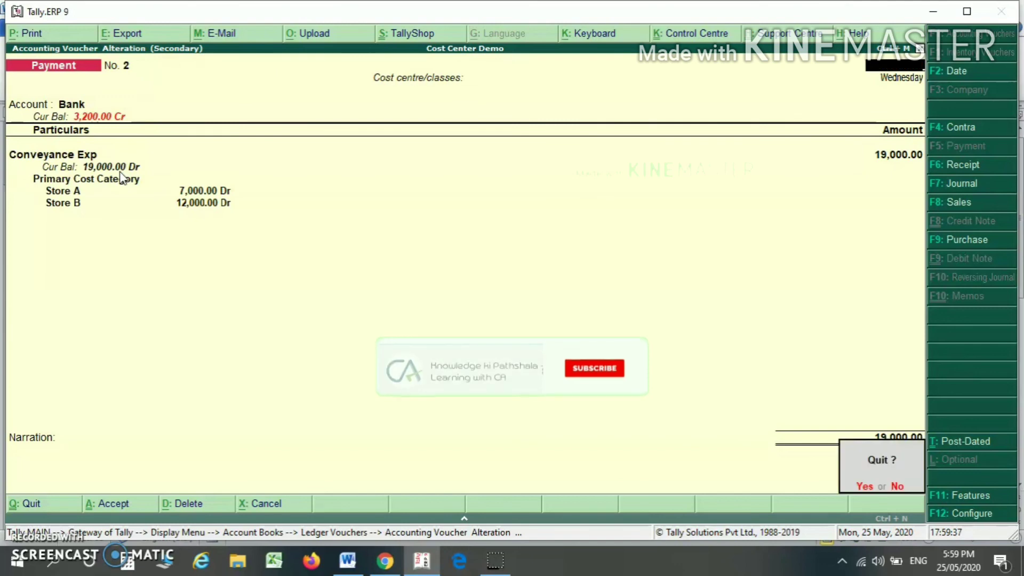
{"action": "key", "text": "Return"}
Switch the ledger report to Rent Exp, inspect its payment voucher's cost centre allocation and leave the voucher without changes.
{"action": "key", "text": "F4"}
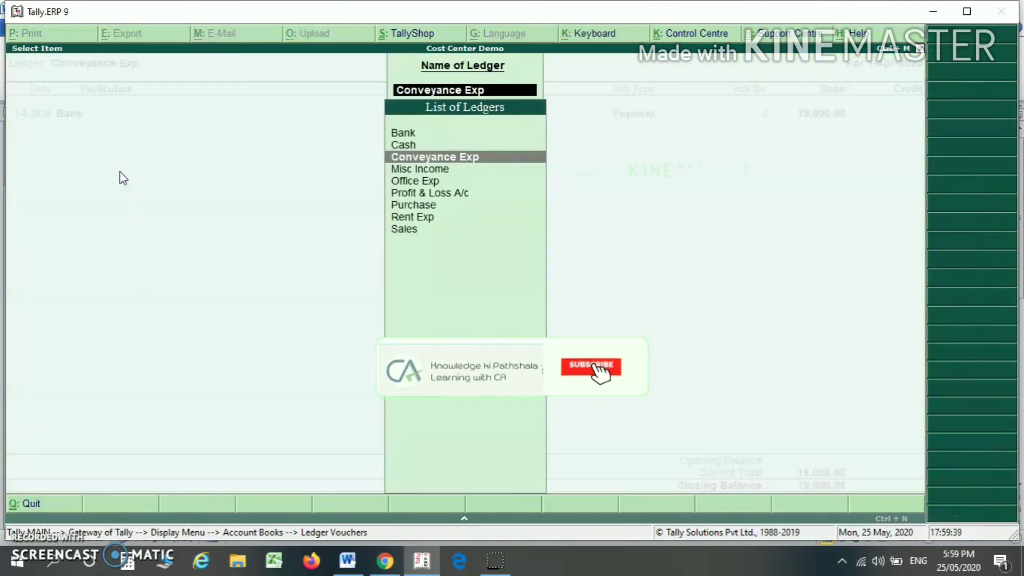
{"action": "type", "text": "Rent"}
{"action": "key", "text": "Return"}
{"action": "key", "text": "Return"}
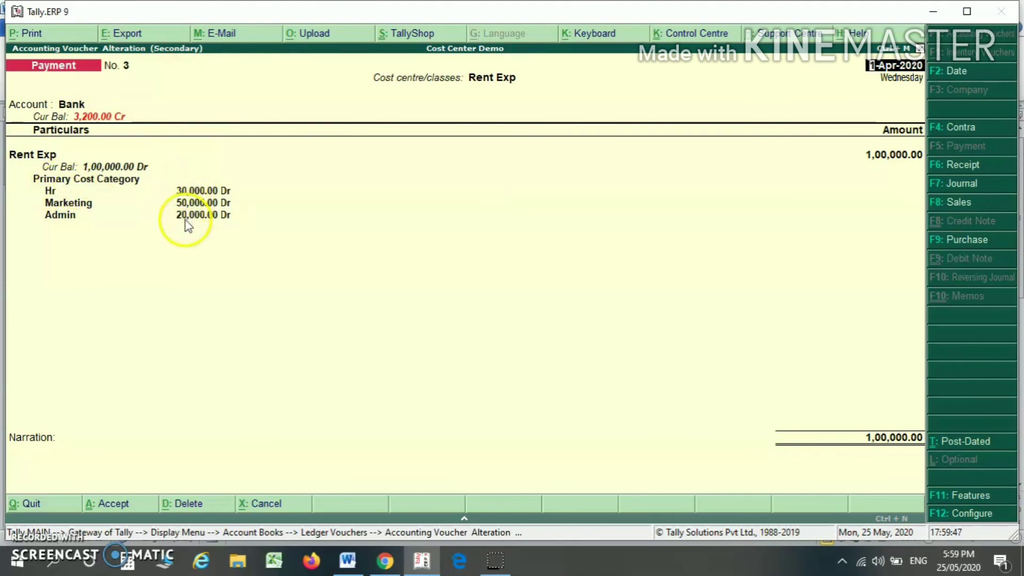
{"action": "key", "text": "Escape"}
{"action": "key", "text": "Return"}
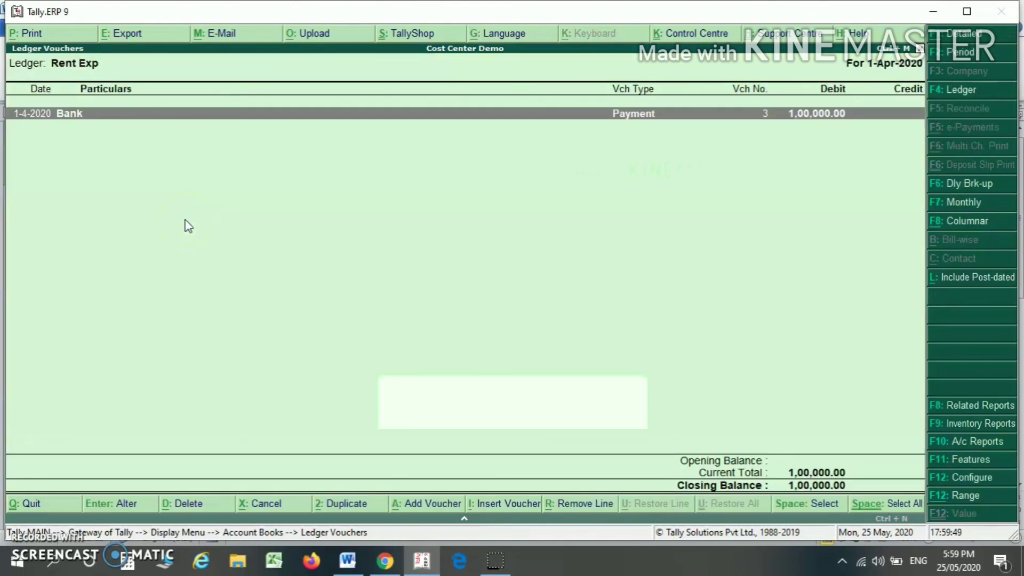